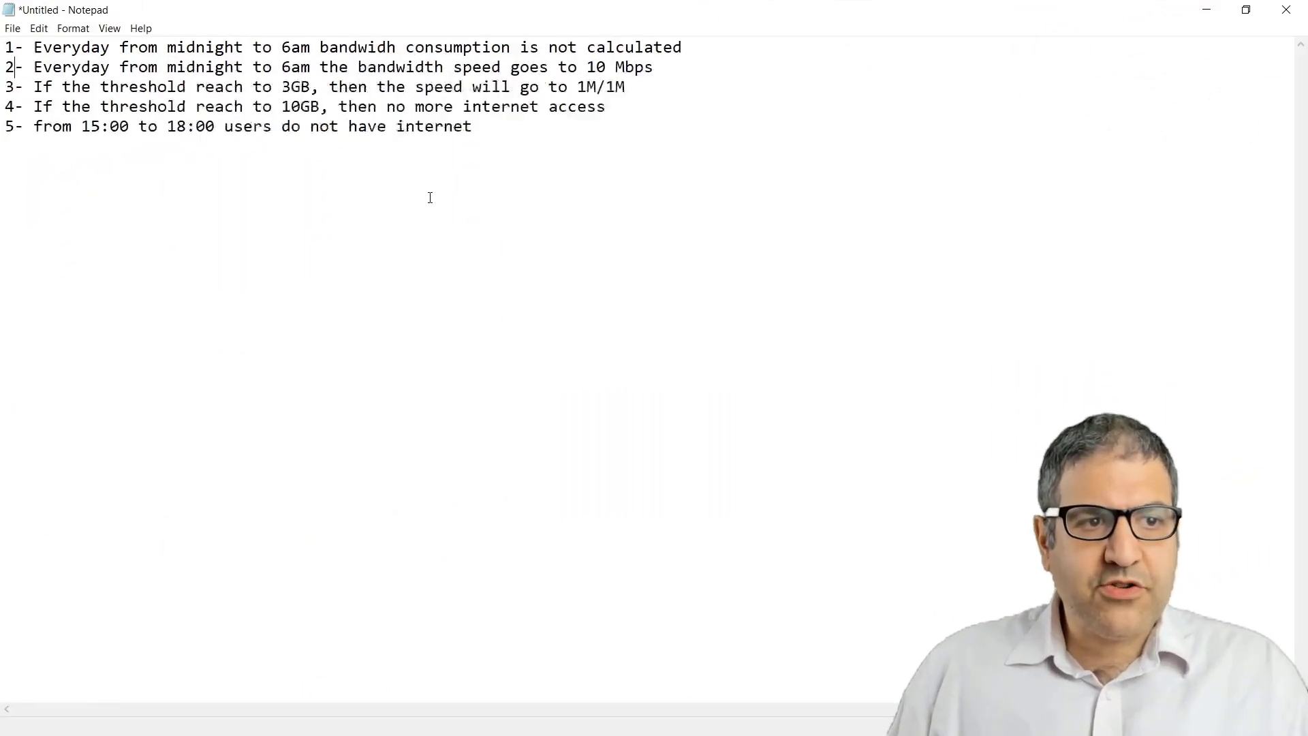
# - Zoom in on the Notepad list of five bandwidth and access policy rules
pyautogui.scroll(4, 430, 198)
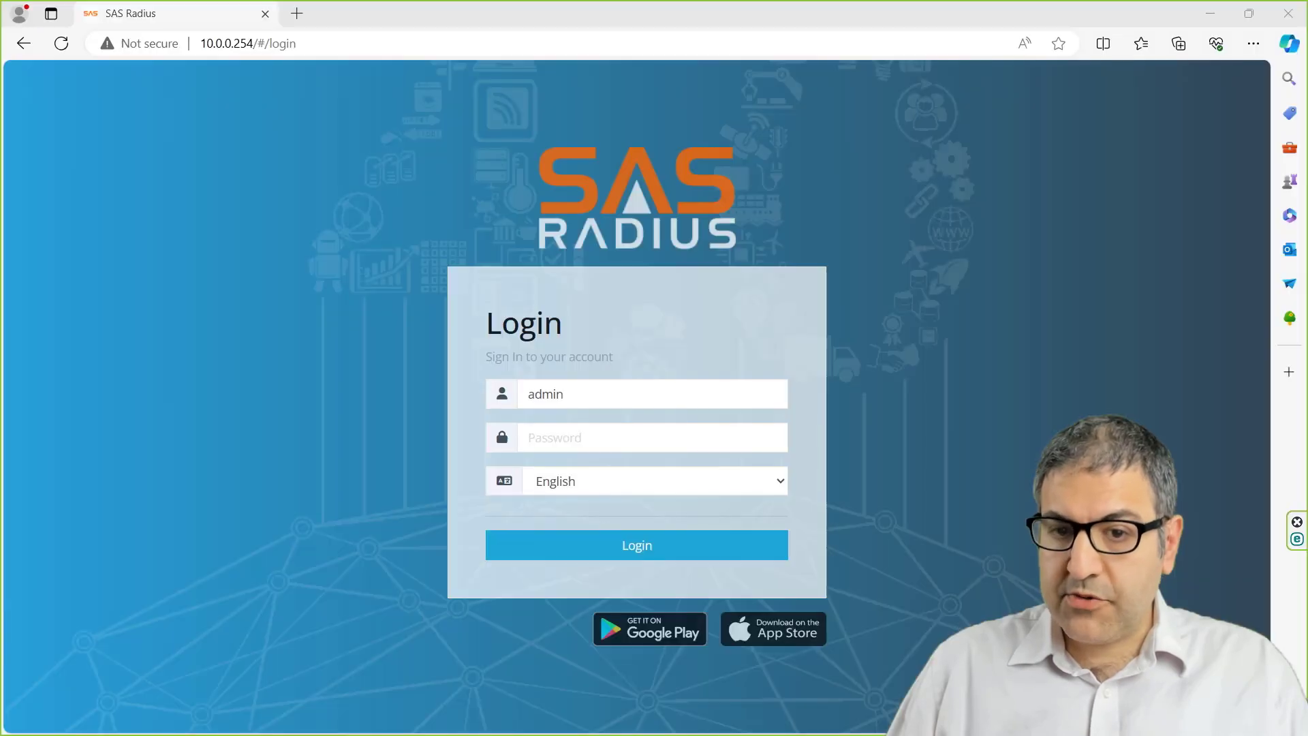
# - Sign in with the account password and open the Profiles List under Profiles
pyautogui.click(652, 437)
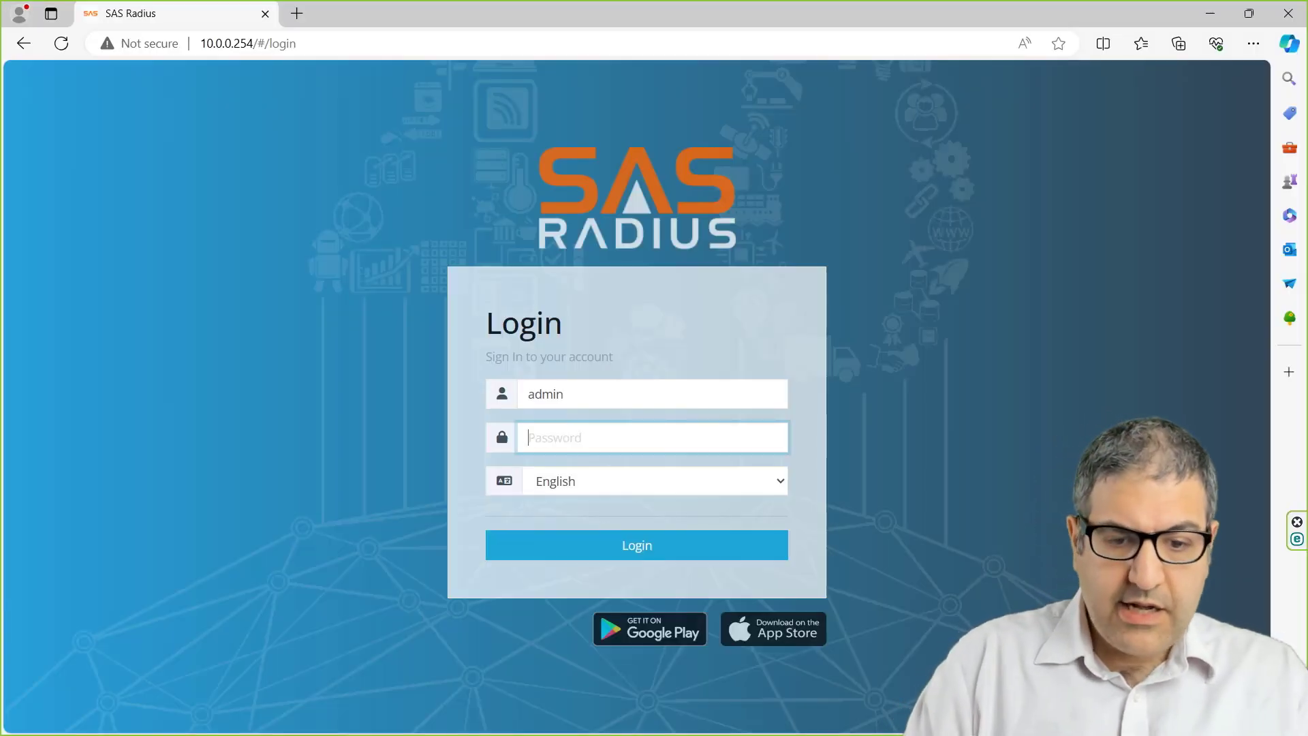
pyautogui.write('admin')
pyautogui.press('Return')
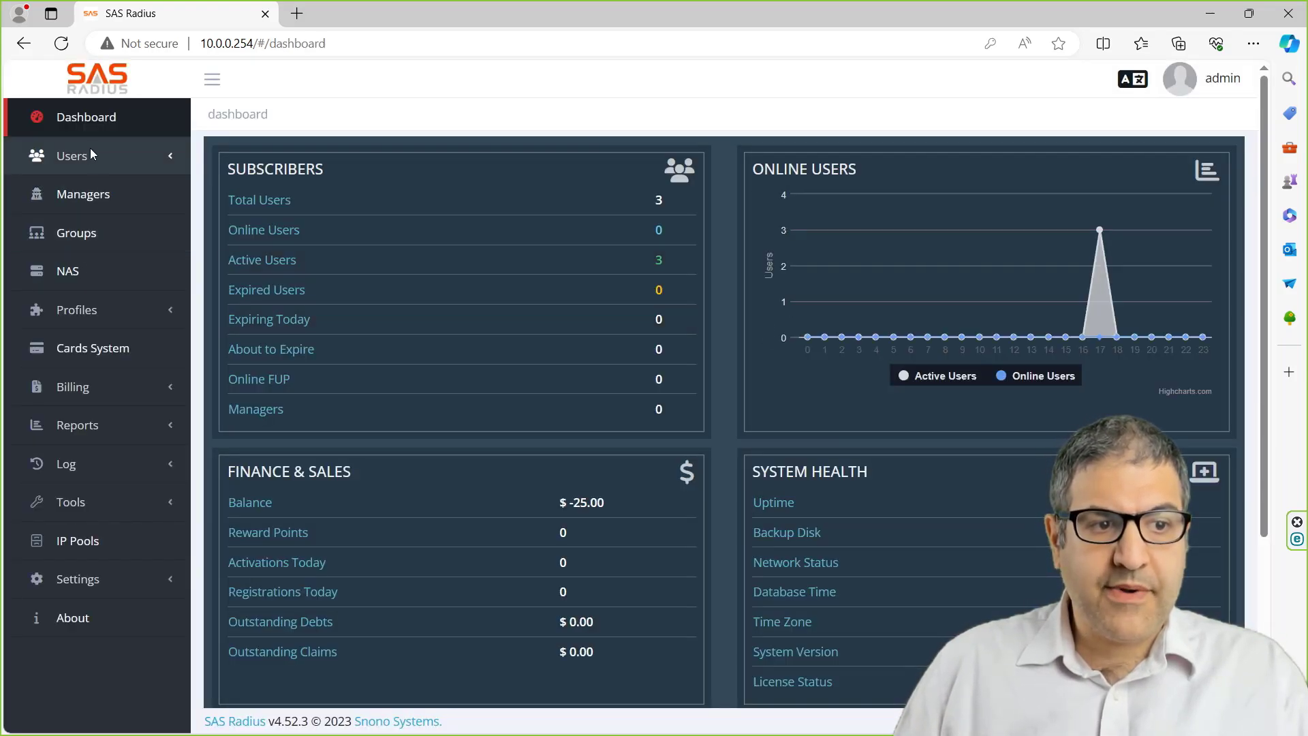
pyautogui.click(79, 312)
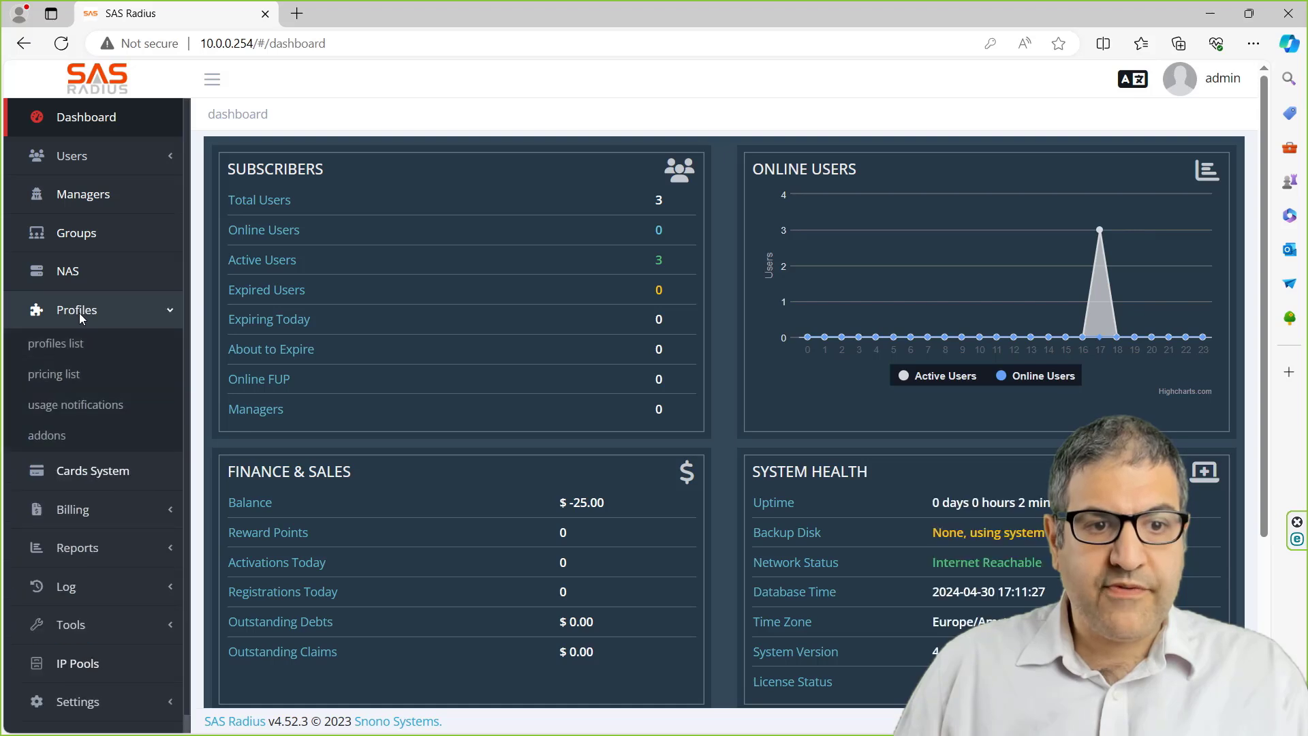
pyautogui.click(62, 344)
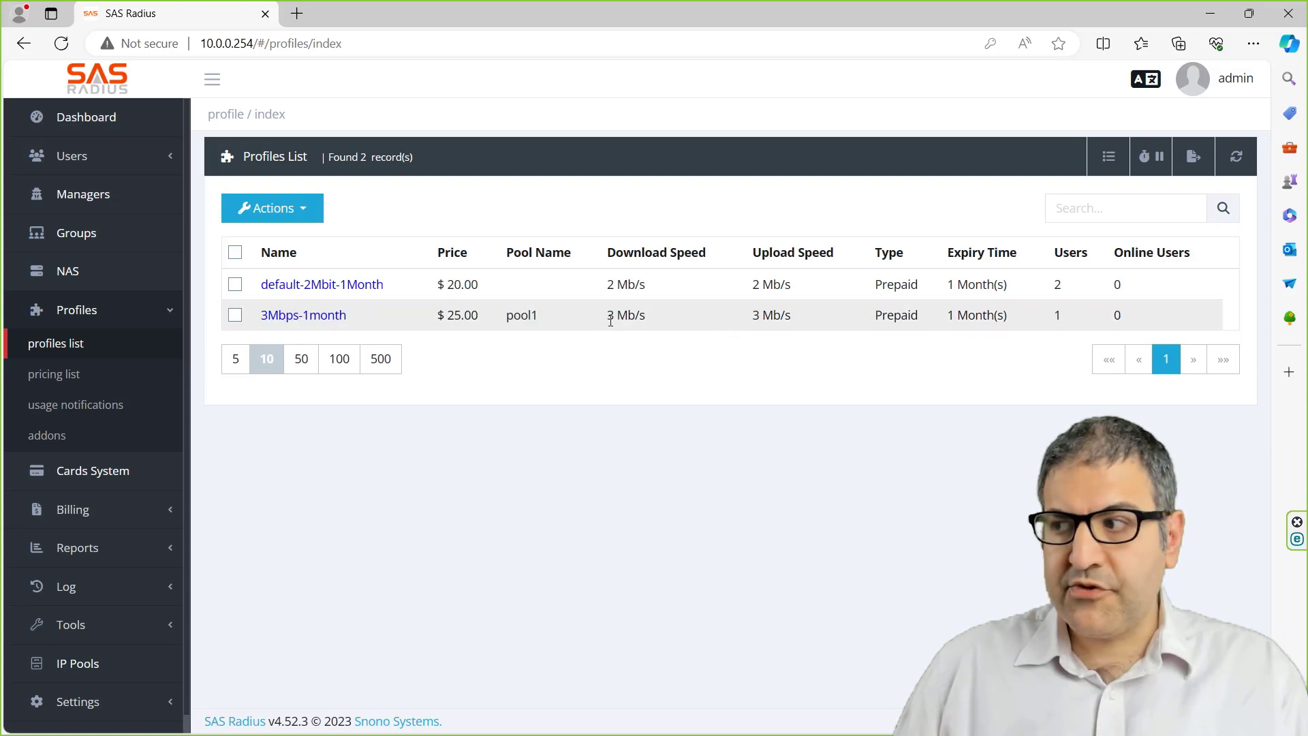
# - Review the 3Mbps-1month profile and its Daily Policies, then open the Users List
pyautogui.click(331, 324)
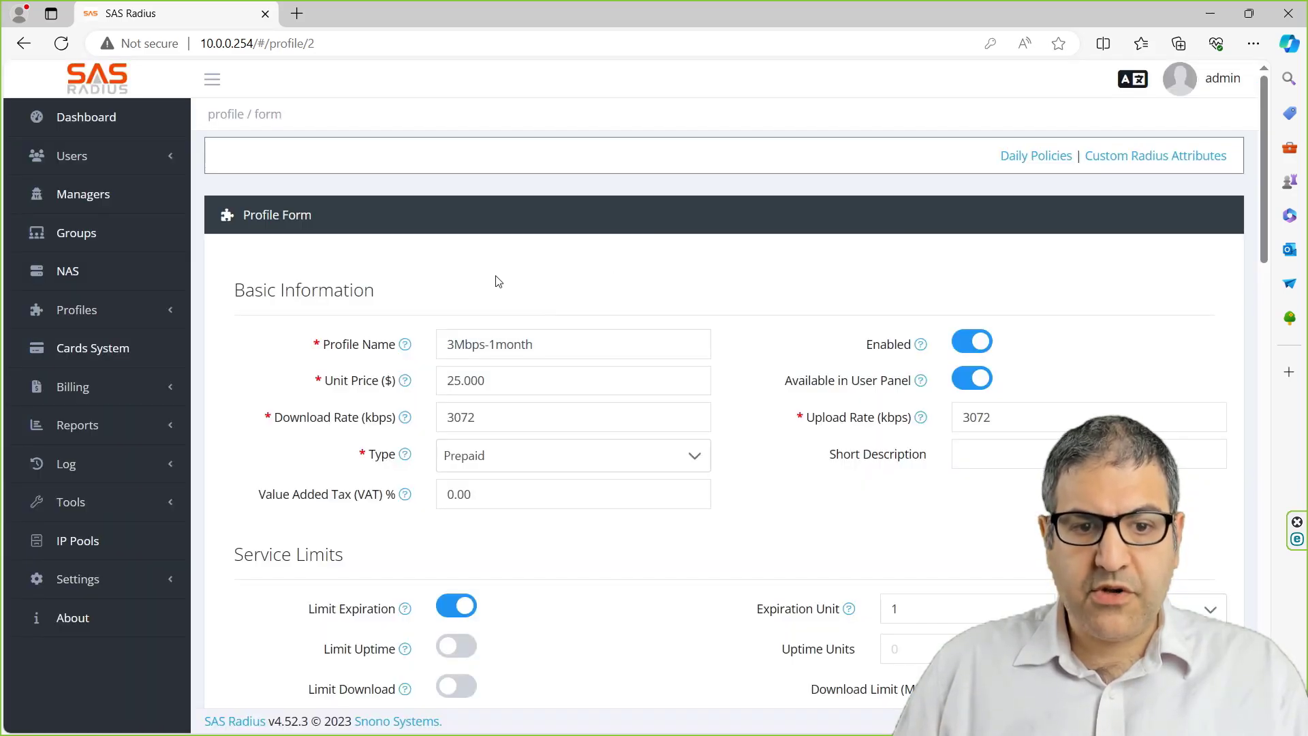
pyautogui.scroll(-1, 502, 272)
pyautogui.scroll(-2, 715, 382)
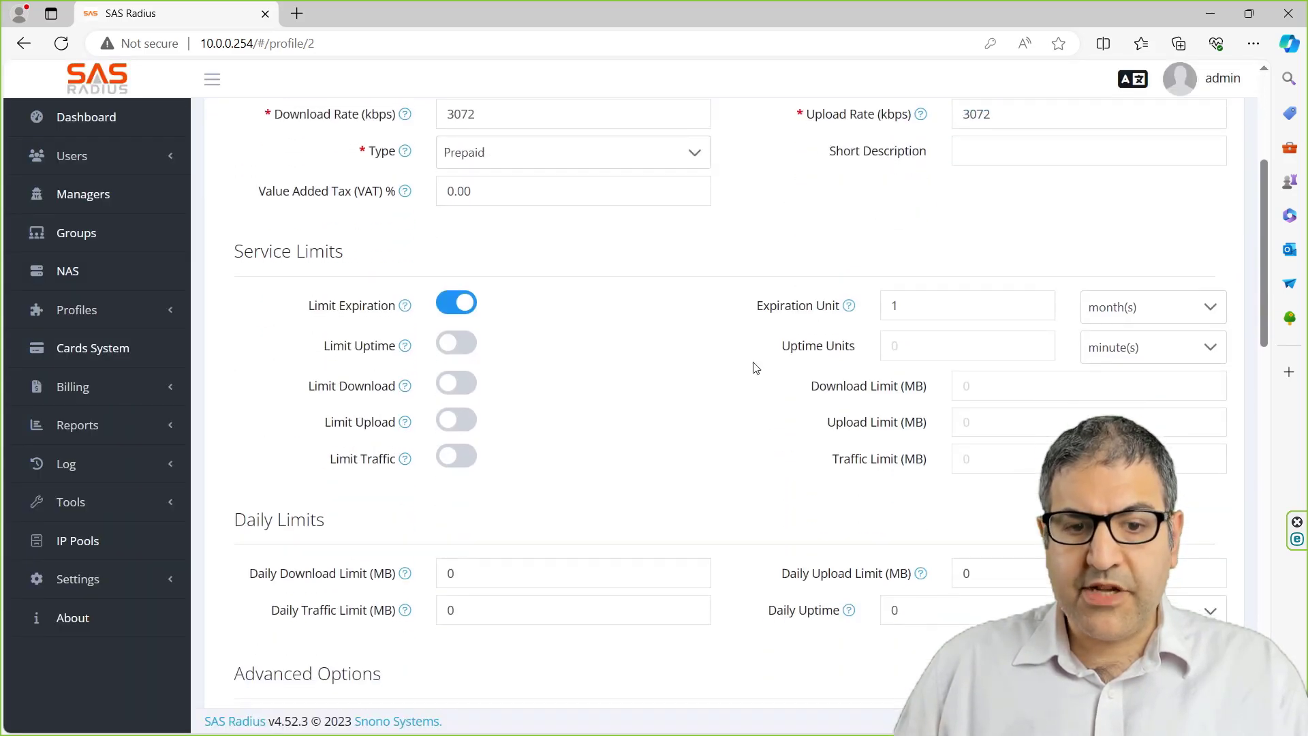
pyautogui.scroll(-5, 582, 450)
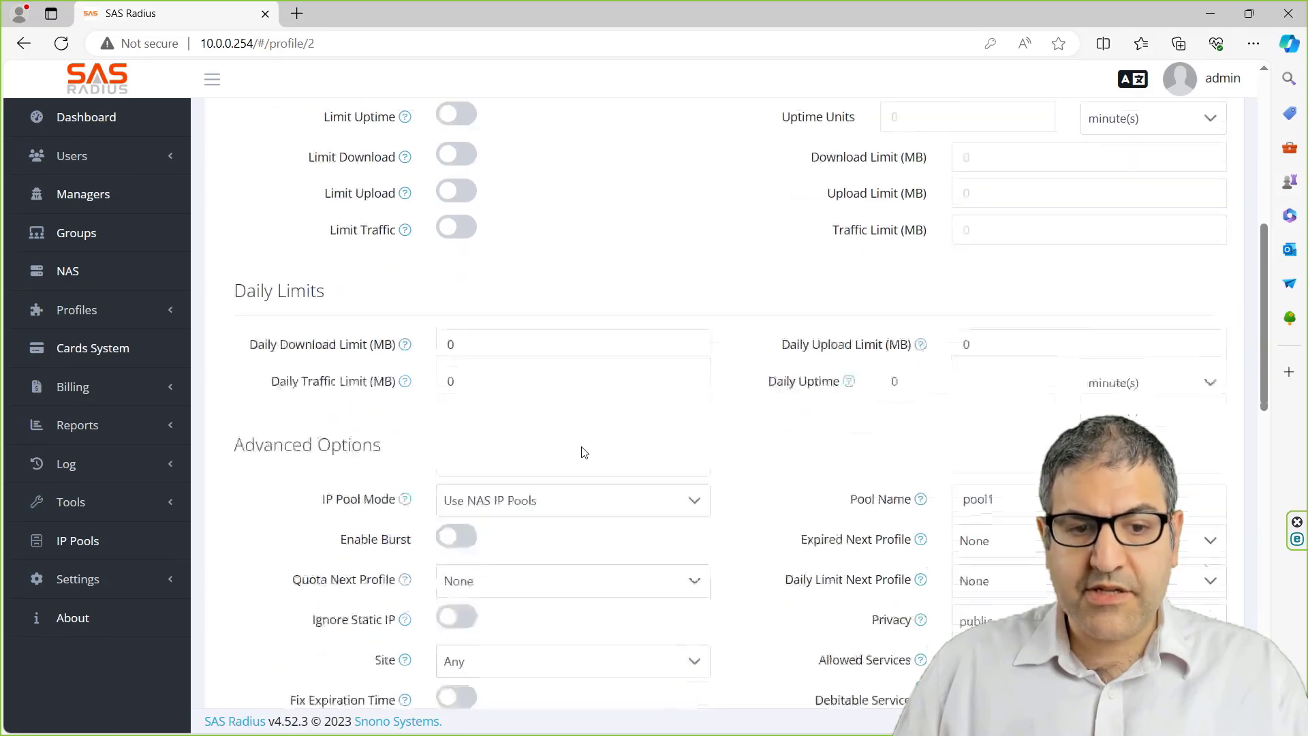
pyautogui.scroll(-5, 584, 452)
pyautogui.scroll(13, 633, 435)
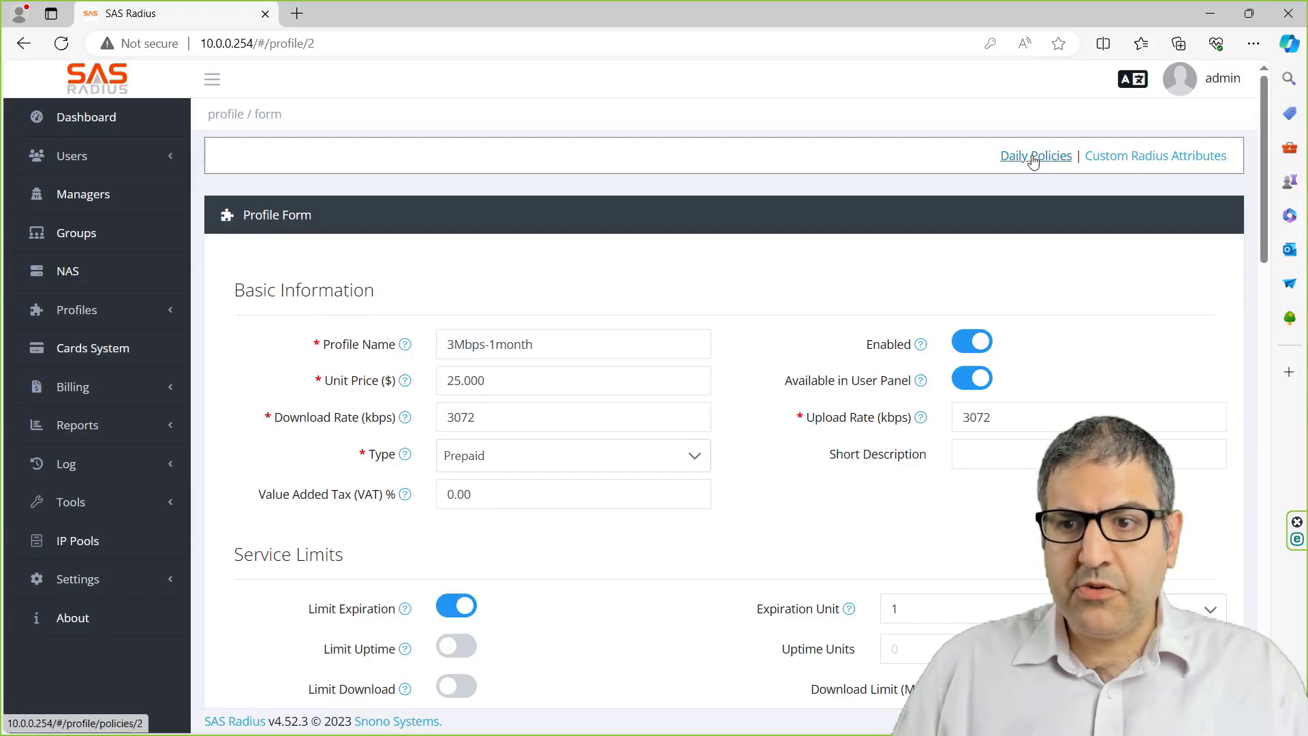
pyautogui.click(1034, 161)
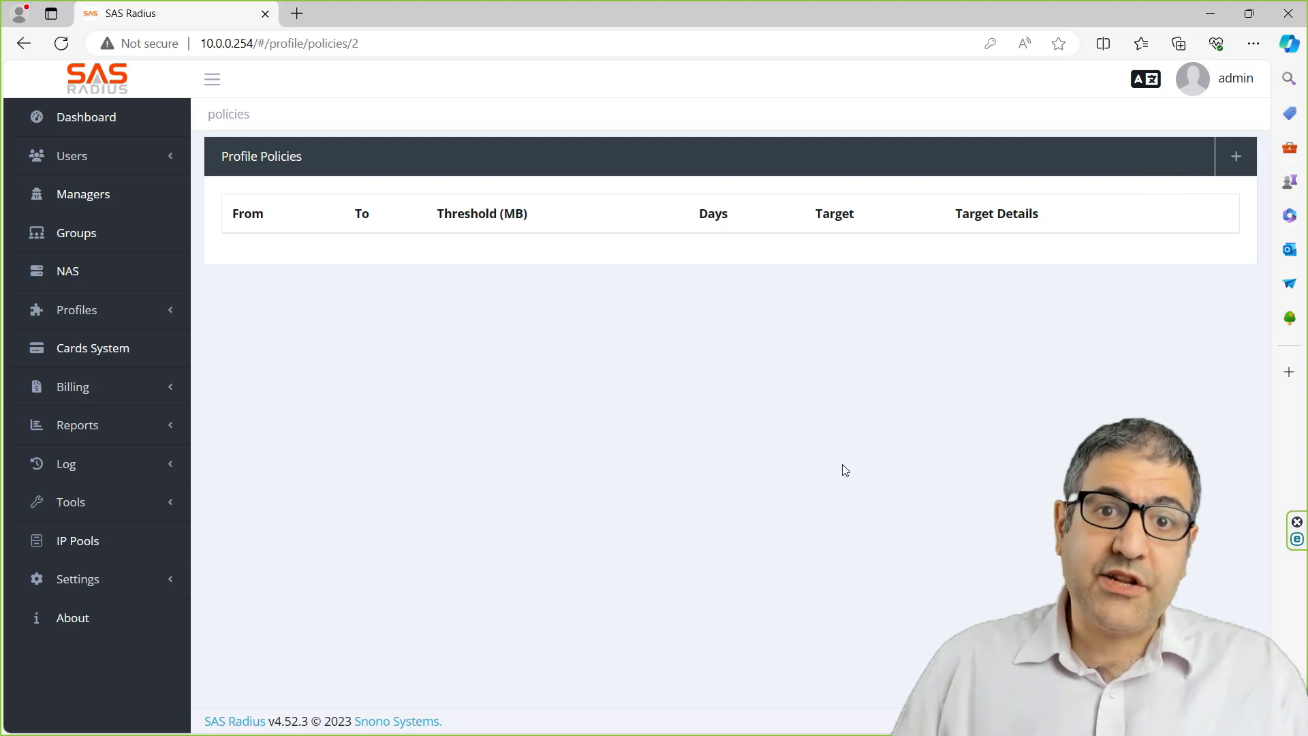
pyautogui.click(67, 153)
pyautogui.click(77, 197)
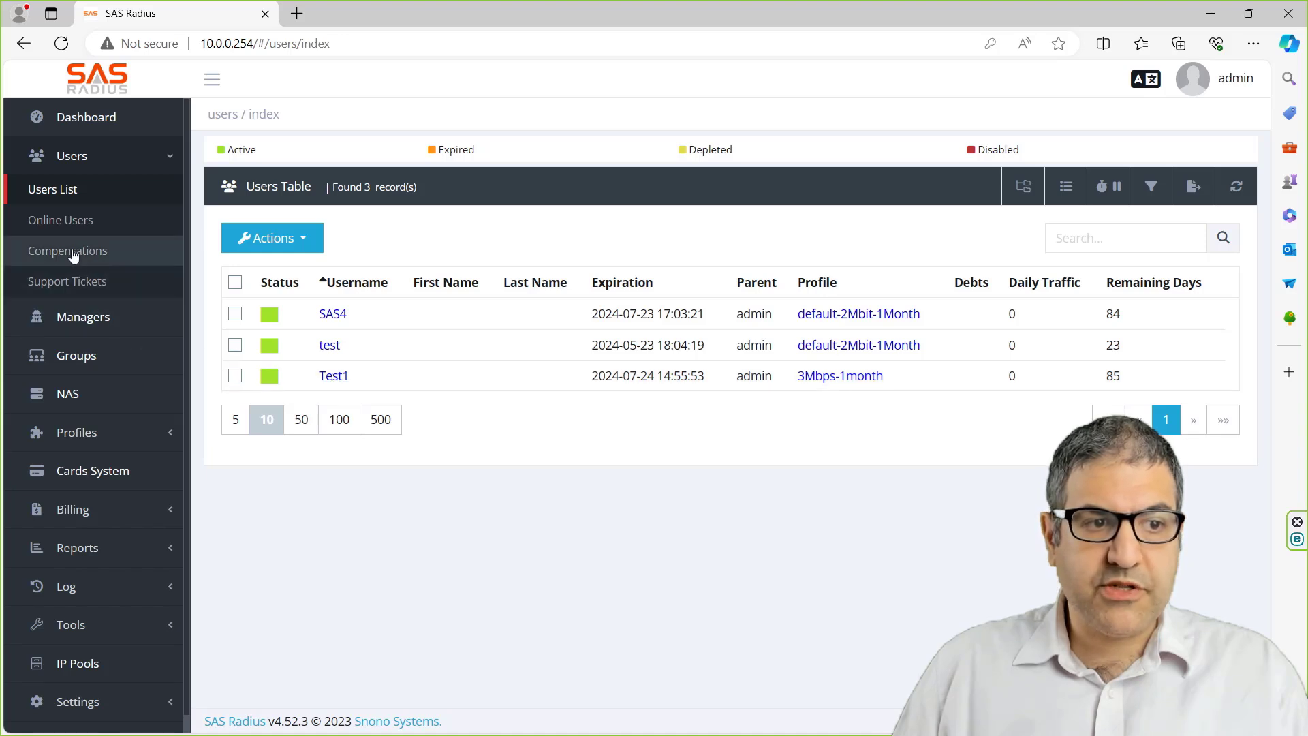
# - Reopen the 3Mbps-1month profile's Daily Policies and check the rules in Notepad
pyautogui.click(74, 428)
pyautogui.click(74, 465)
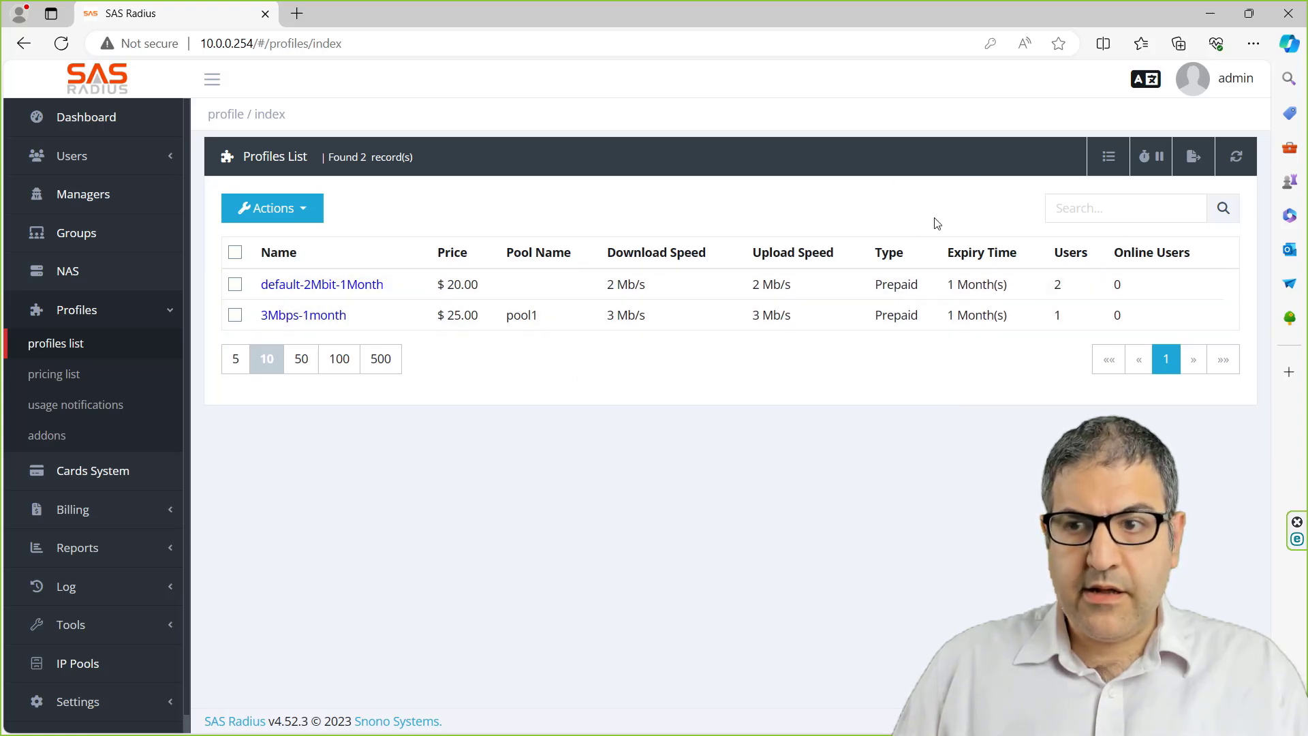
pyautogui.click(317, 317)
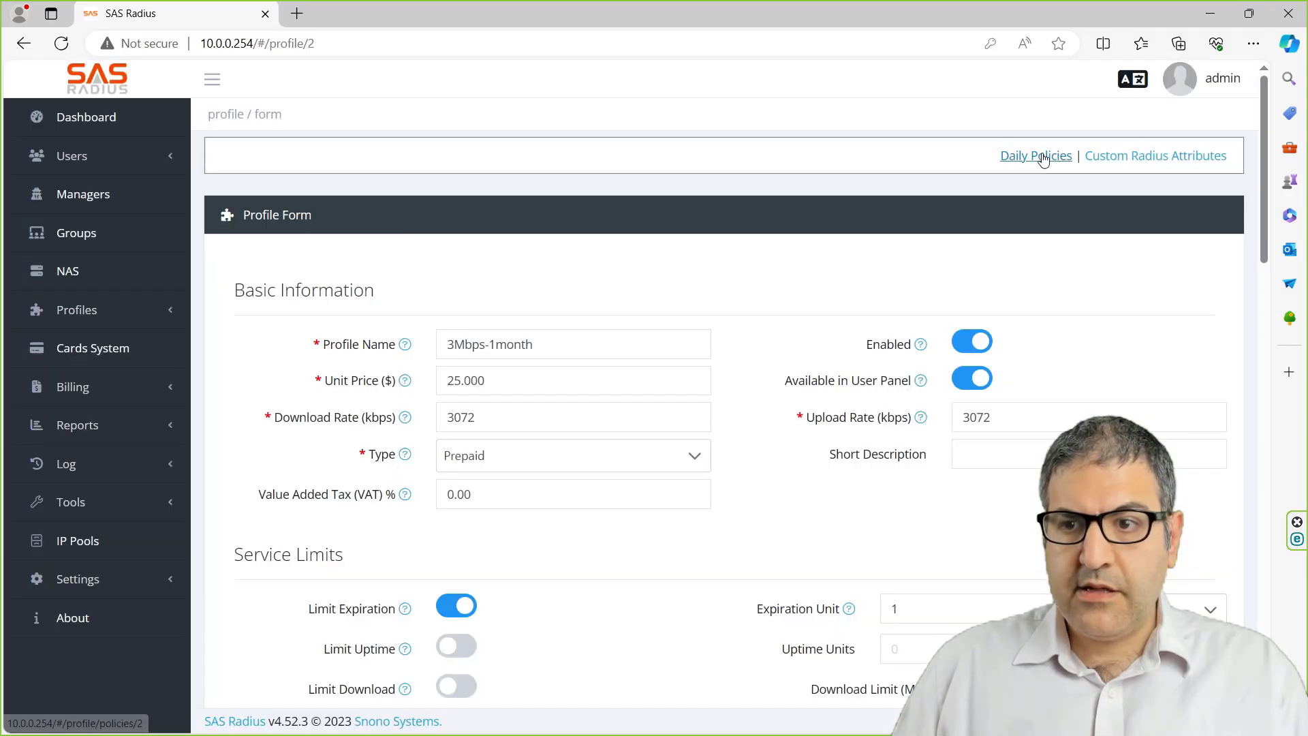
pyautogui.click(1043, 158)
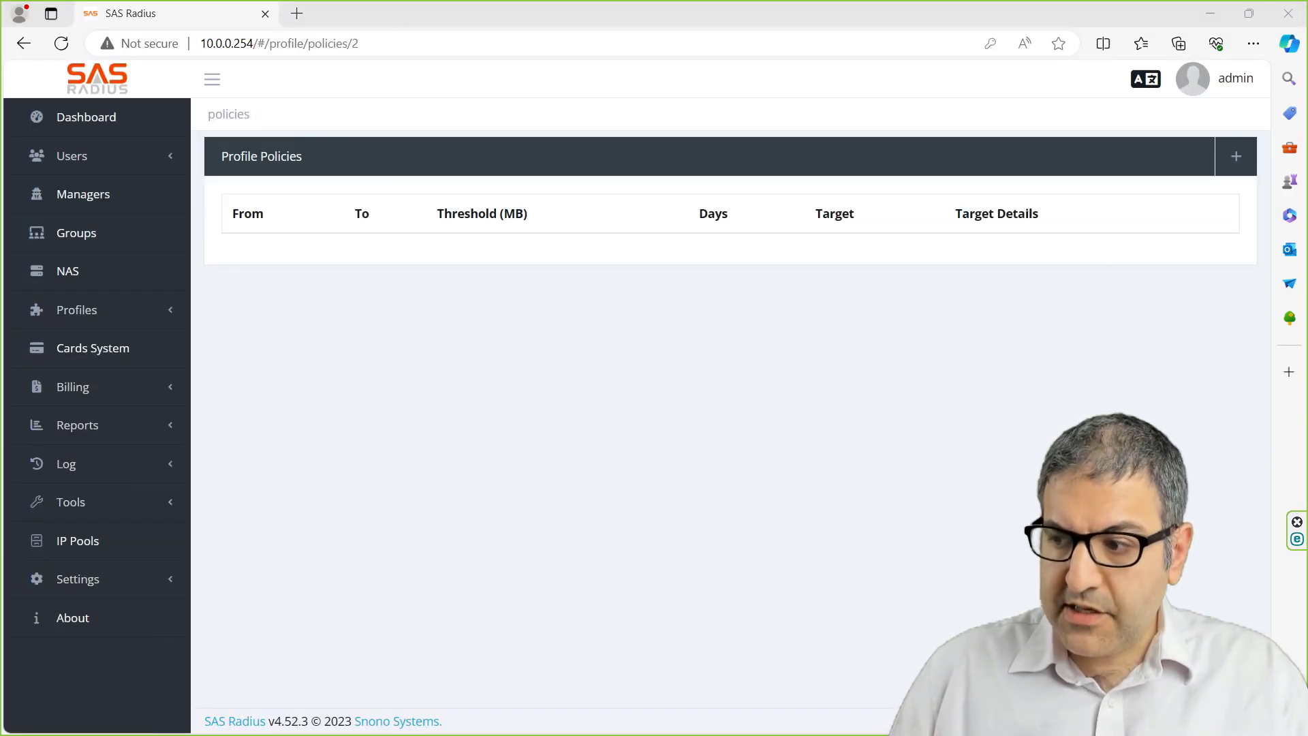
pyautogui.hotkey('alt', 'Tab')
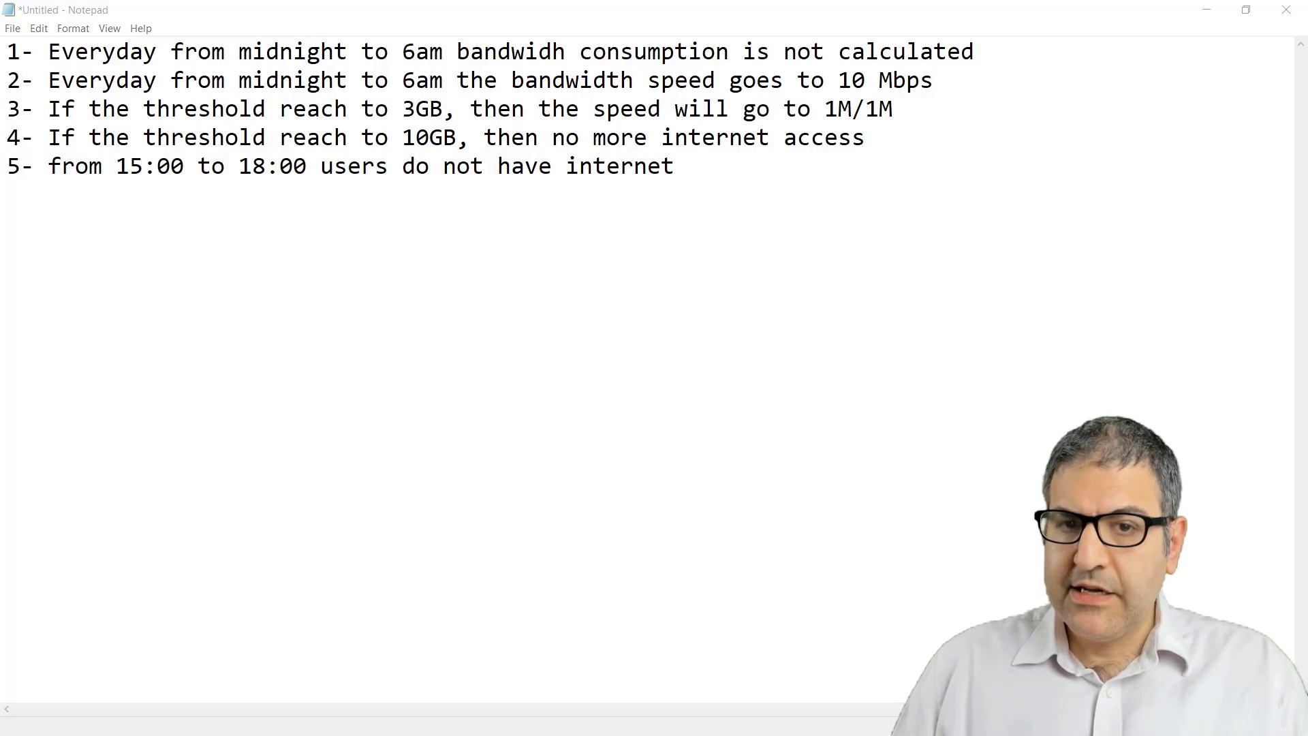
pyautogui.hotkey('alt', 'Tab')
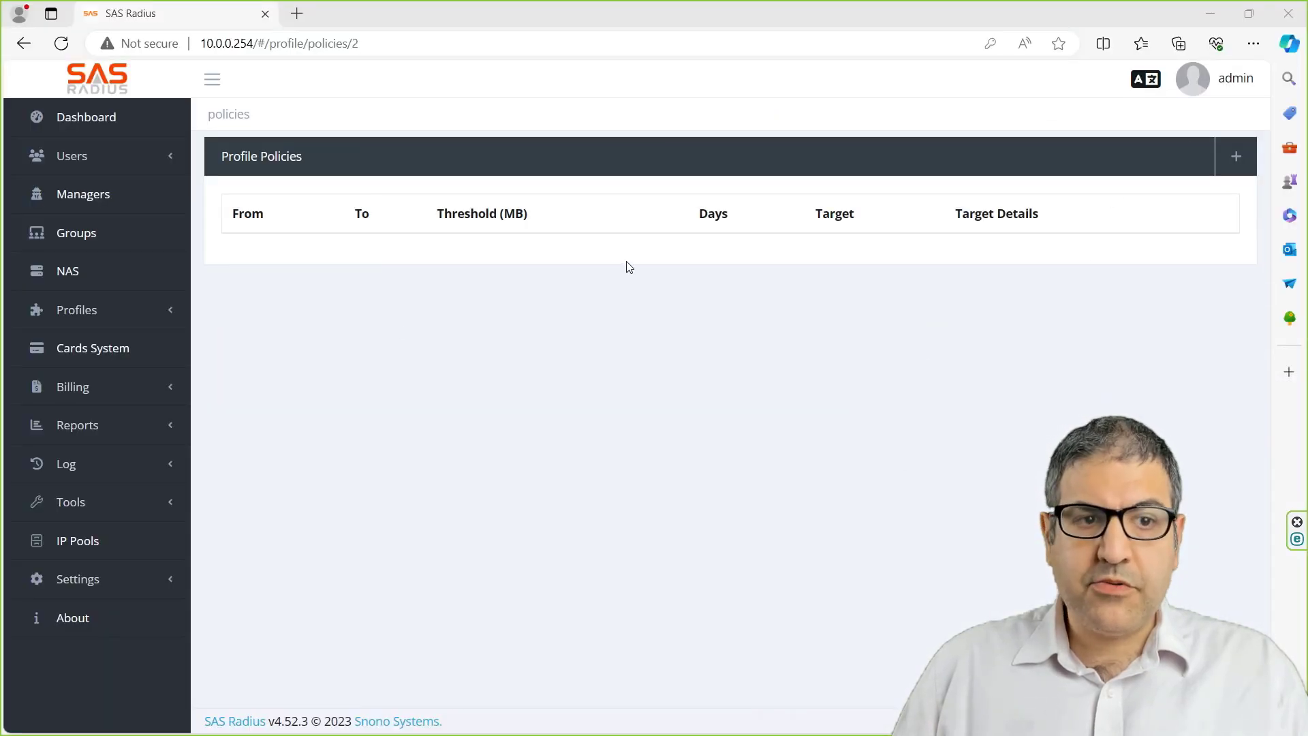
# - Add a new Time Based daily policy running from 00:00 to 06:00
pyautogui.click(1235, 157)
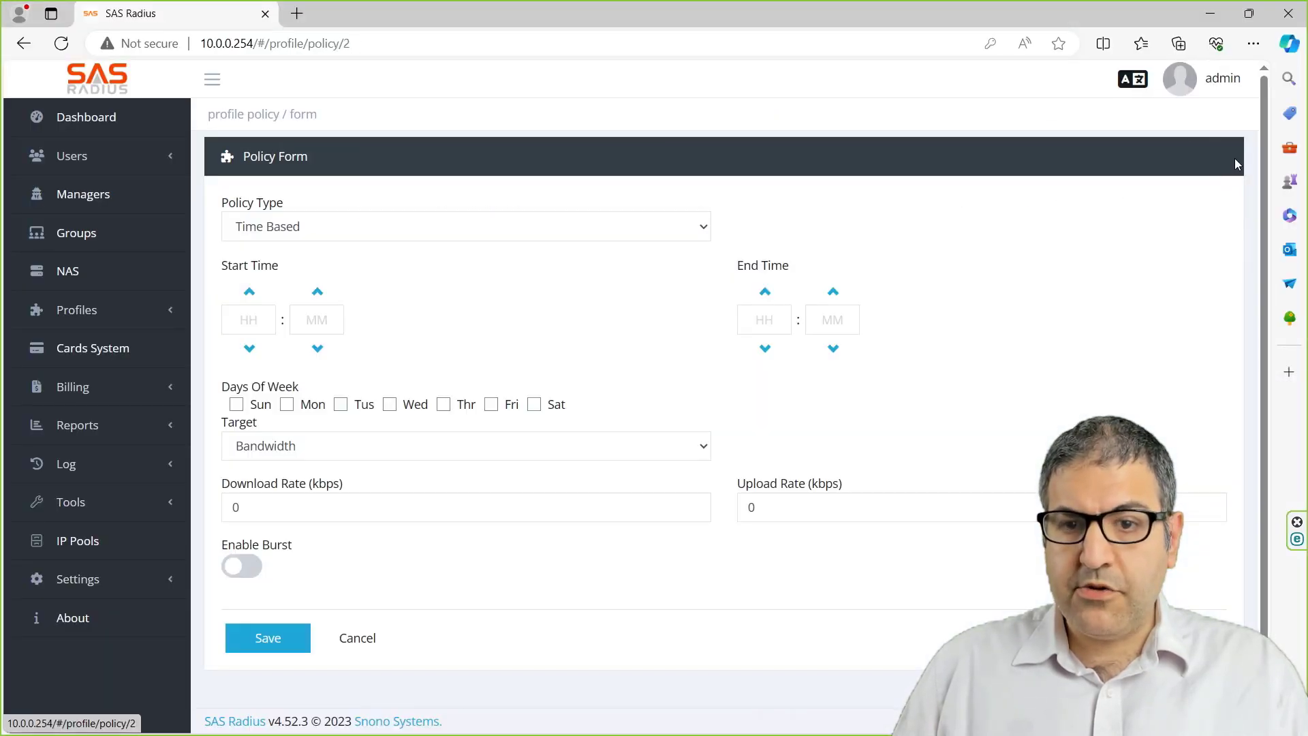
pyautogui.click(351, 235)
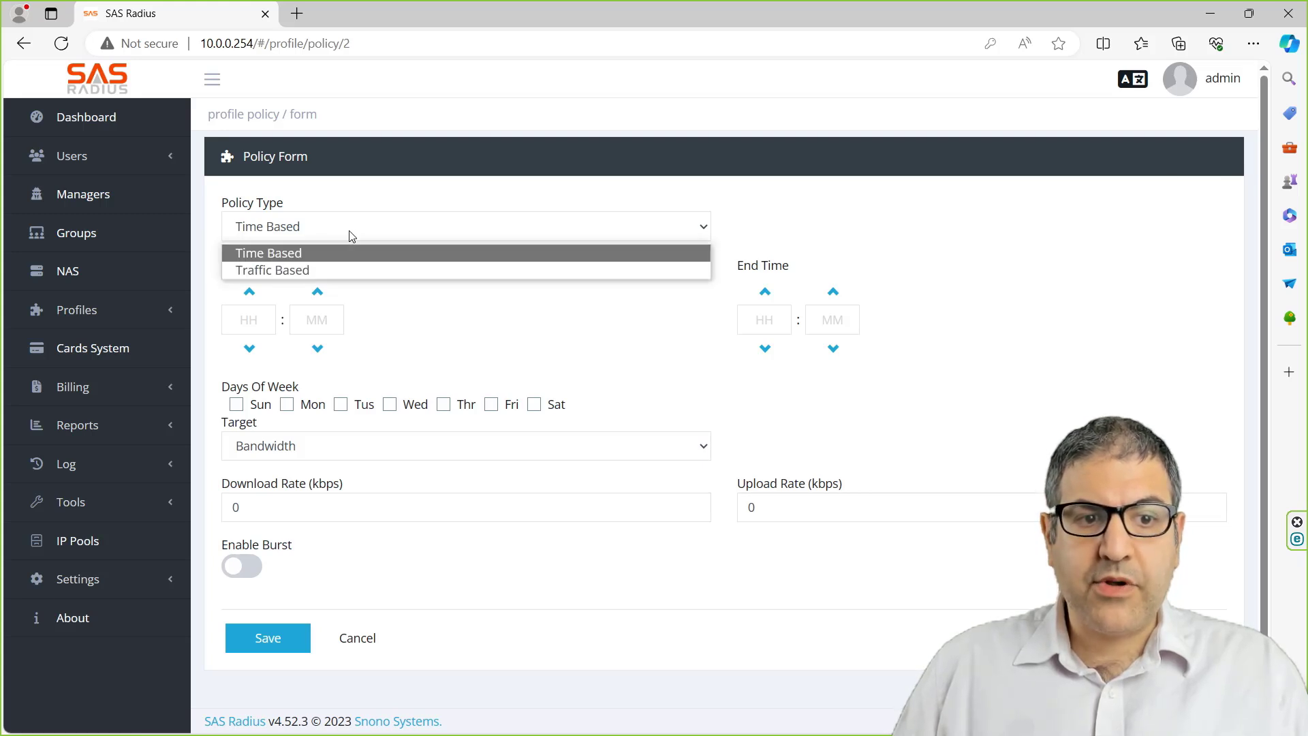
pyautogui.click(304, 253)
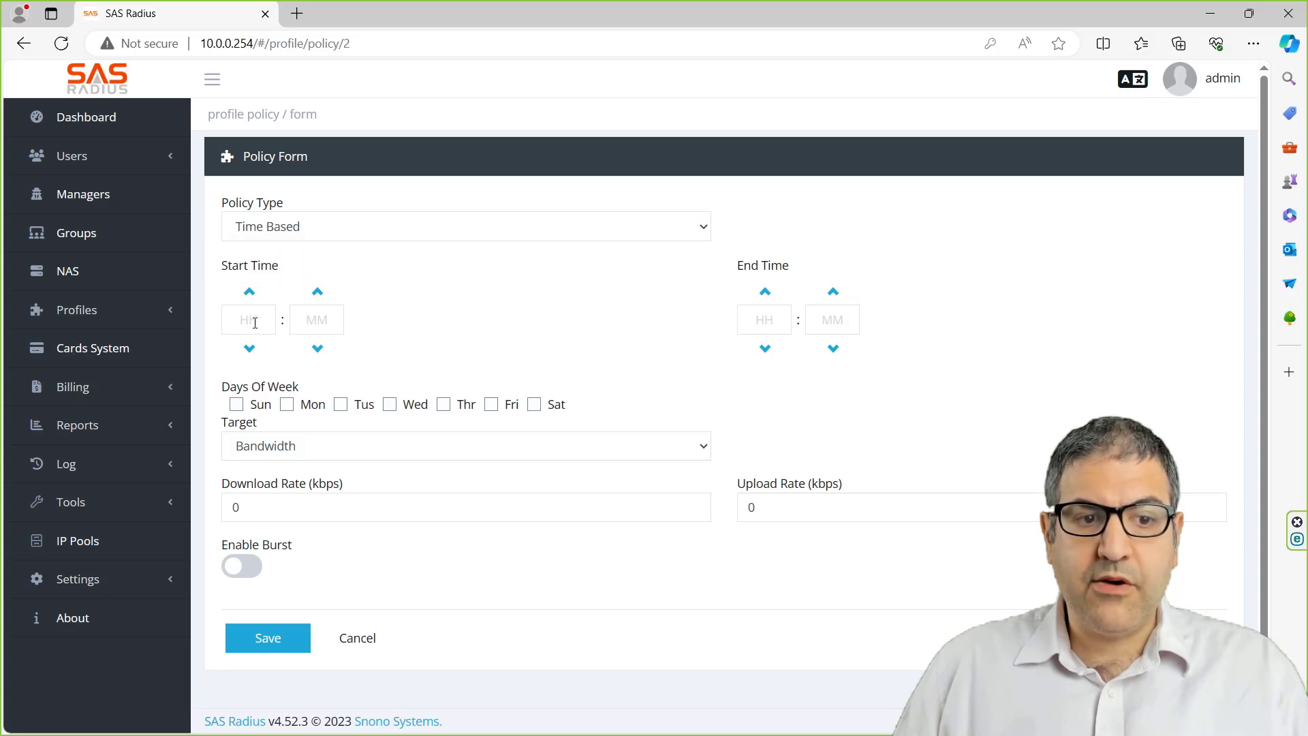
pyautogui.click(251, 319)
pyautogui.write('00')
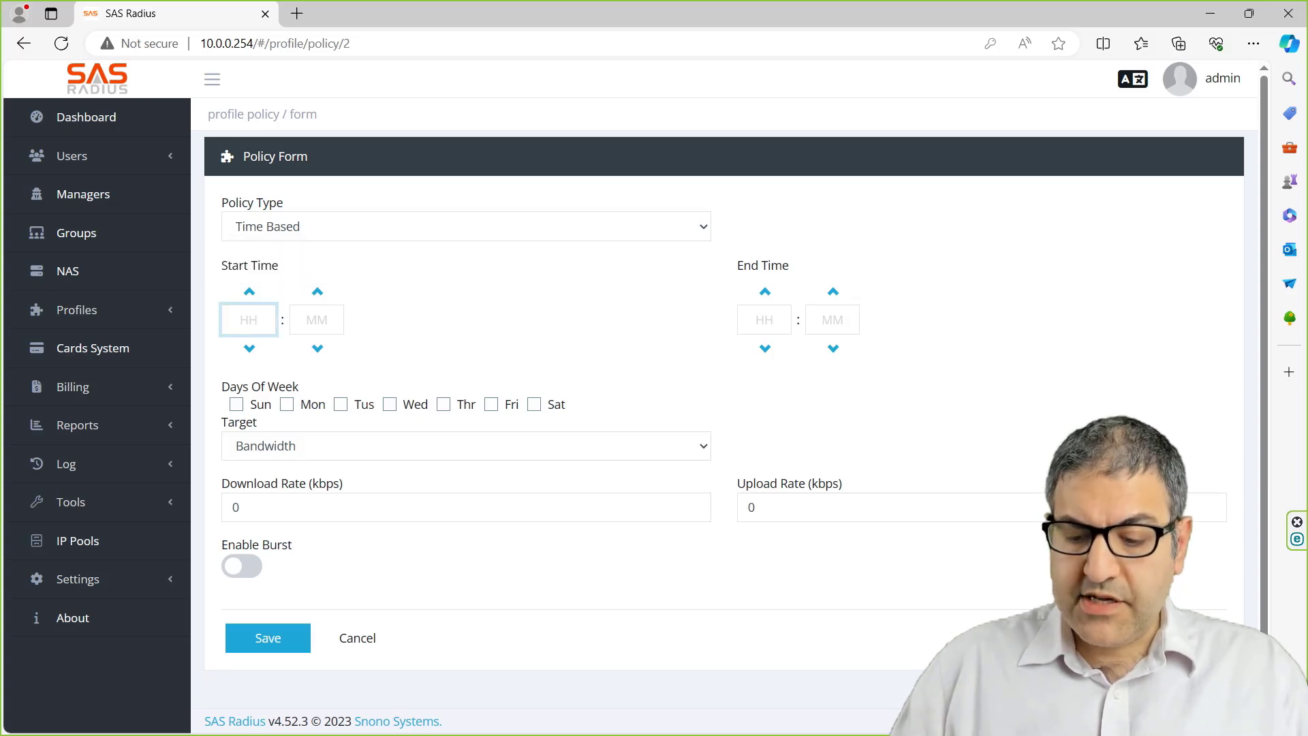
pyautogui.click(317, 320)
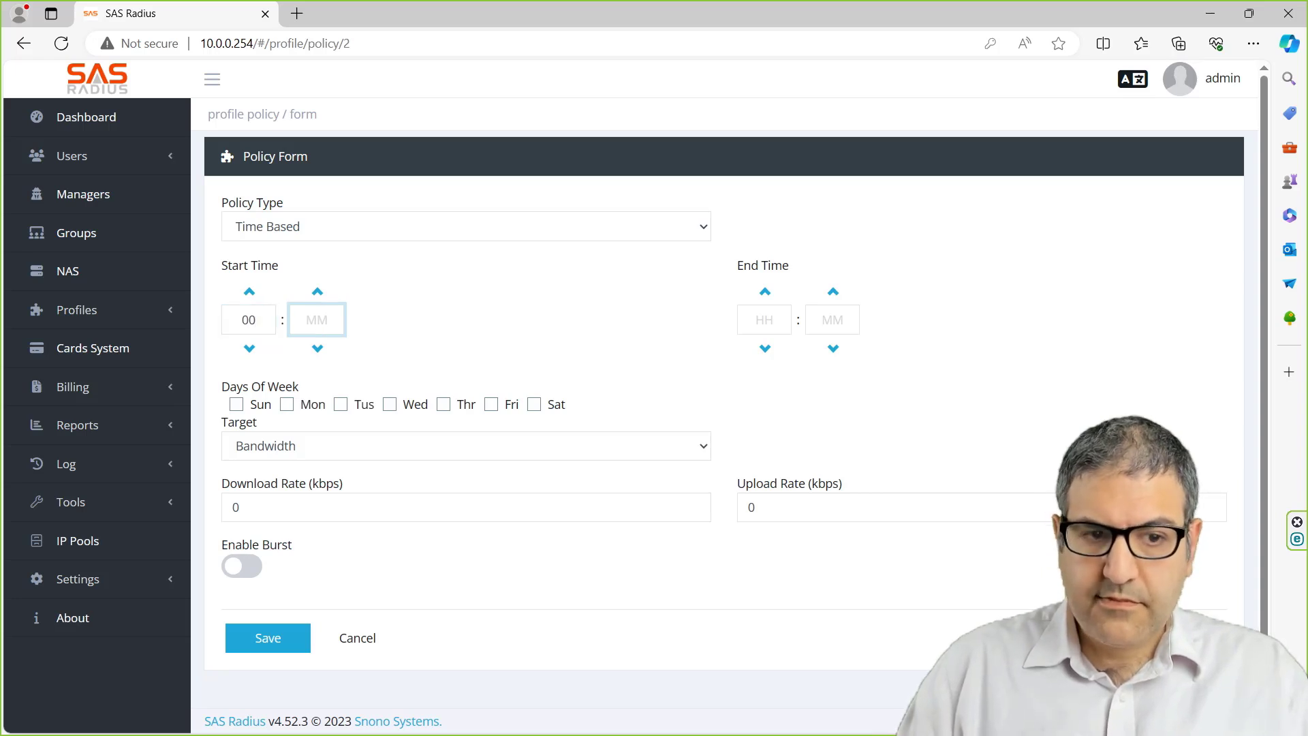
pyautogui.write('00')
pyautogui.click(764, 320)
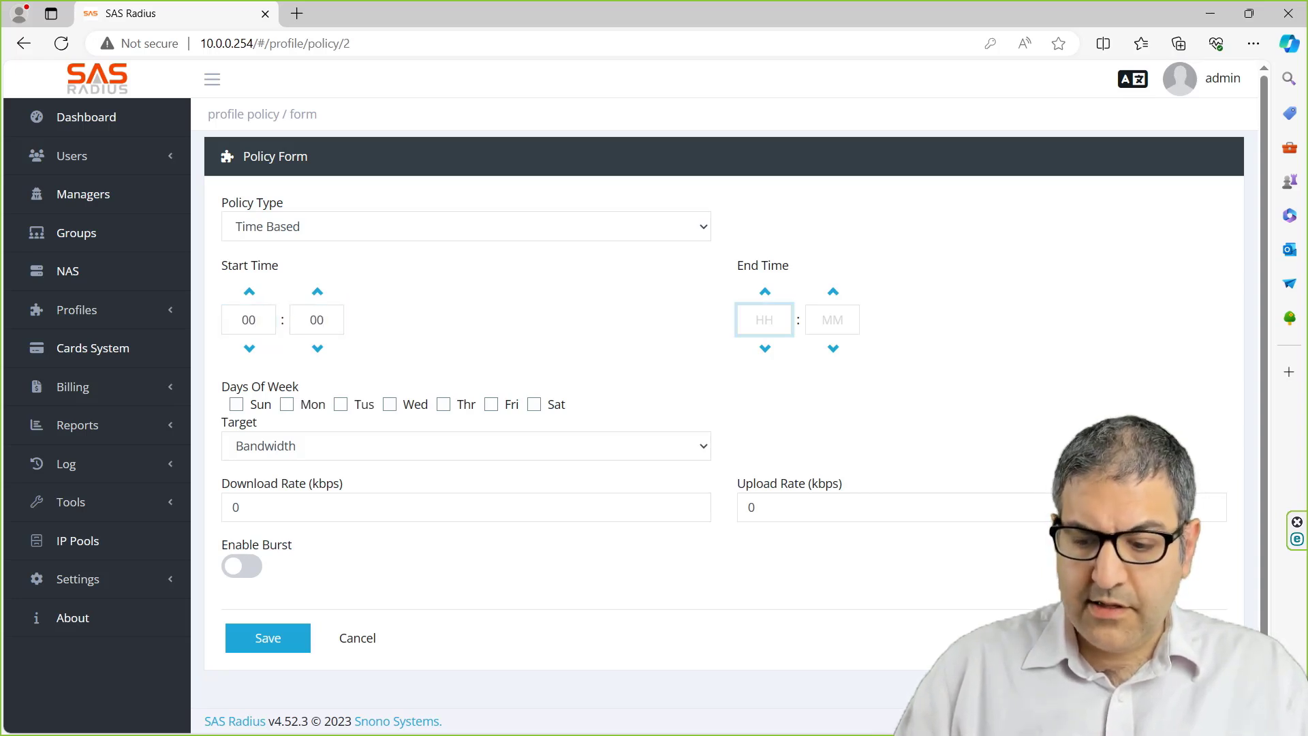
pyautogui.click(832, 320)
pyautogui.write('00')
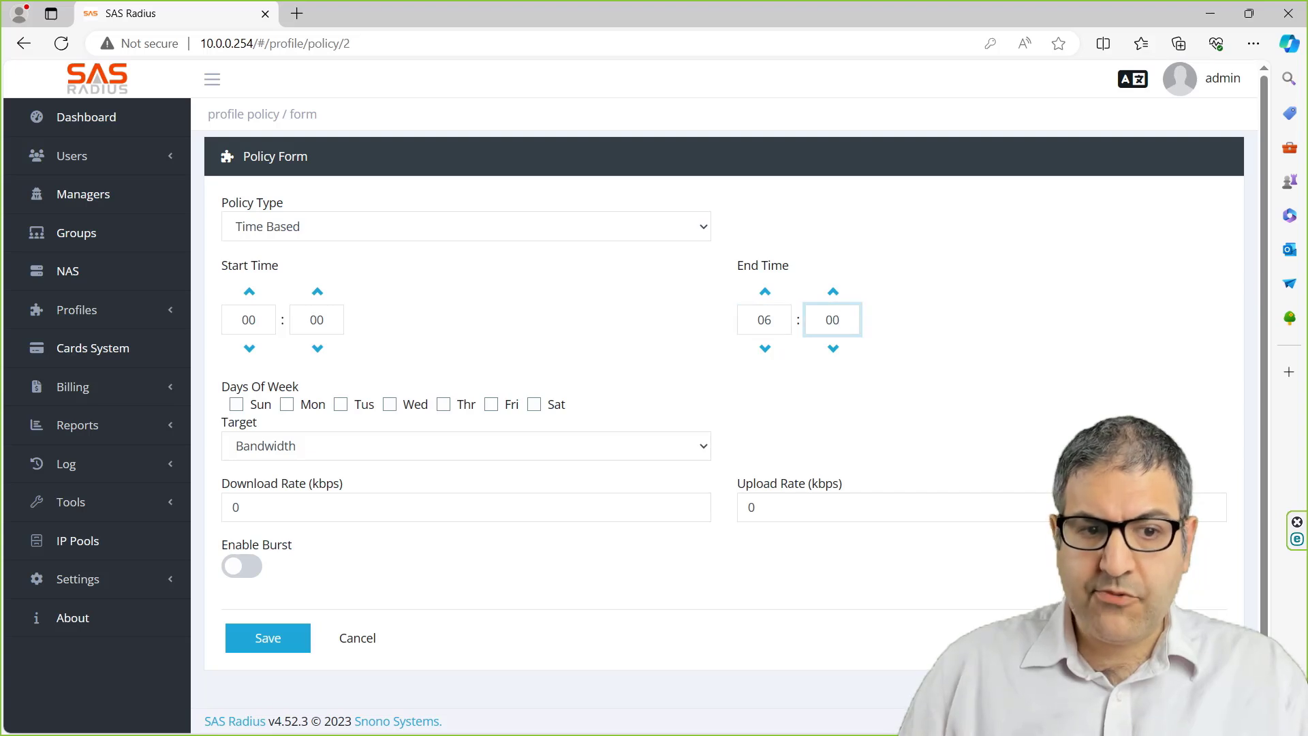
# - Apply the policy on all seven days, Sunday through Saturday
pyautogui.click(236, 405)
pyautogui.click(287, 404)
pyautogui.click(340, 405)
pyautogui.click(390, 405)
pyautogui.click(443, 405)
pyautogui.click(491, 405)
pyautogui.click(534, 404)
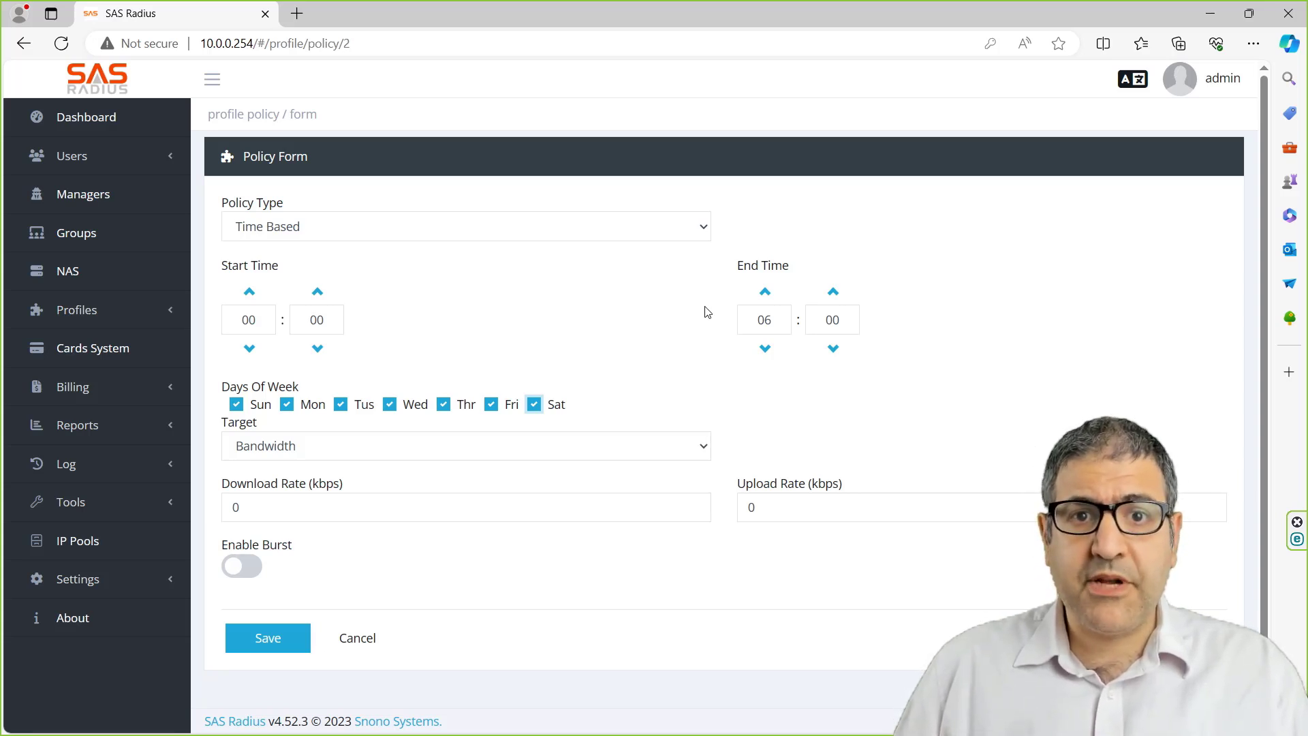
# - Target Accounting with 0 download and 0 upload ratios, and save the policy
pyautogui.click(292, 451)
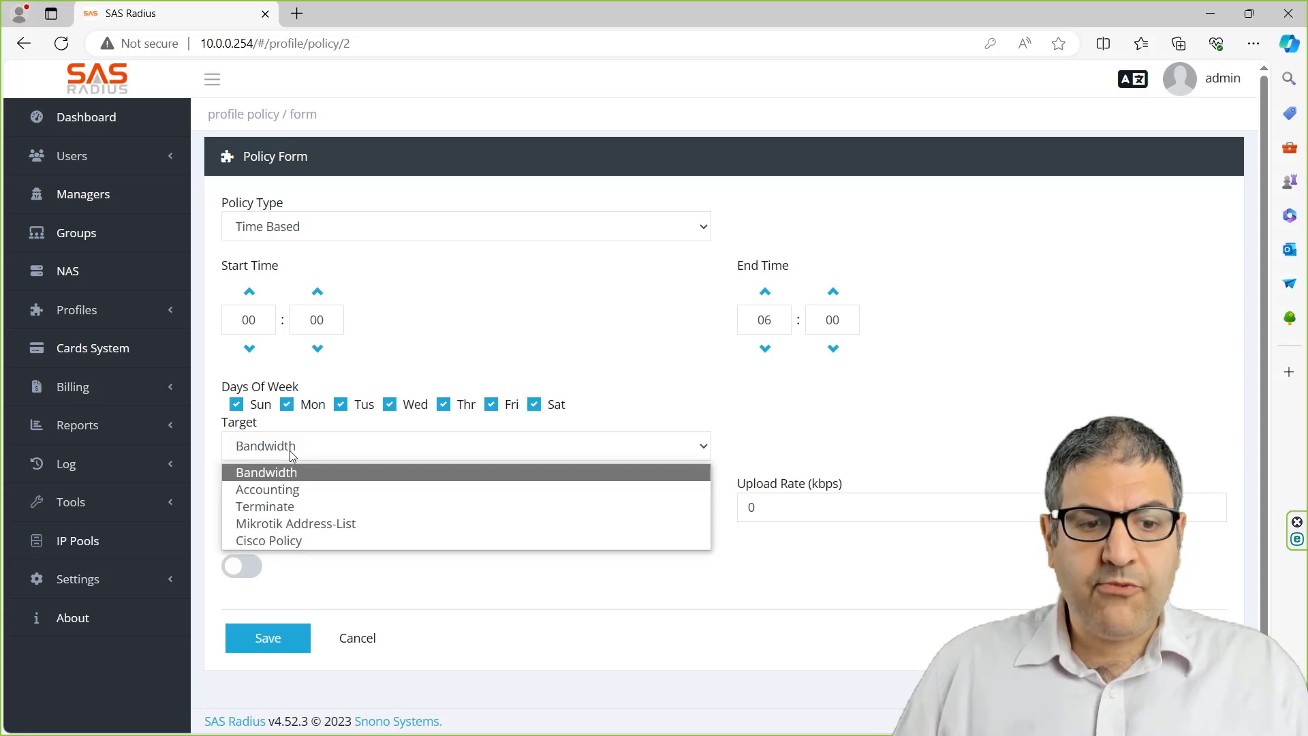
pyautogui.click(298, 491)
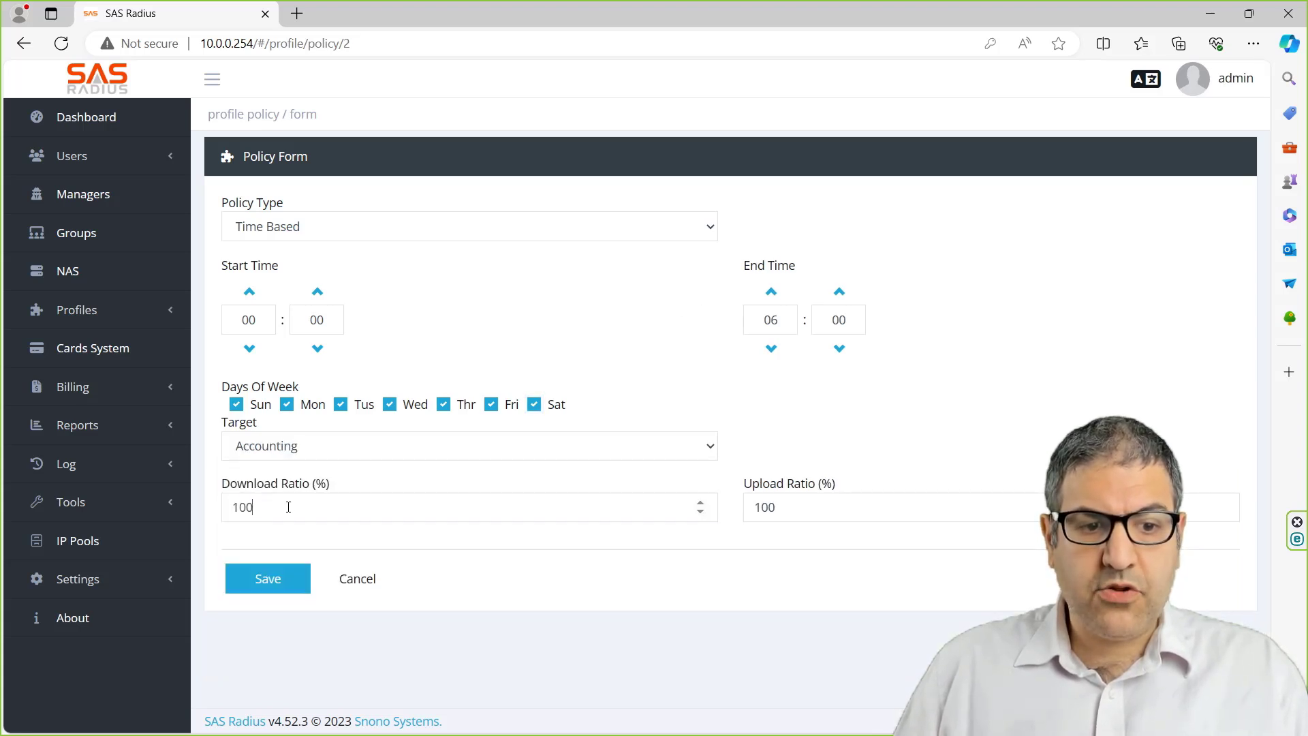
pyautogui.doubleClick(270, 509)
pyautogui.write('0')
pyautogui.press('Tab')
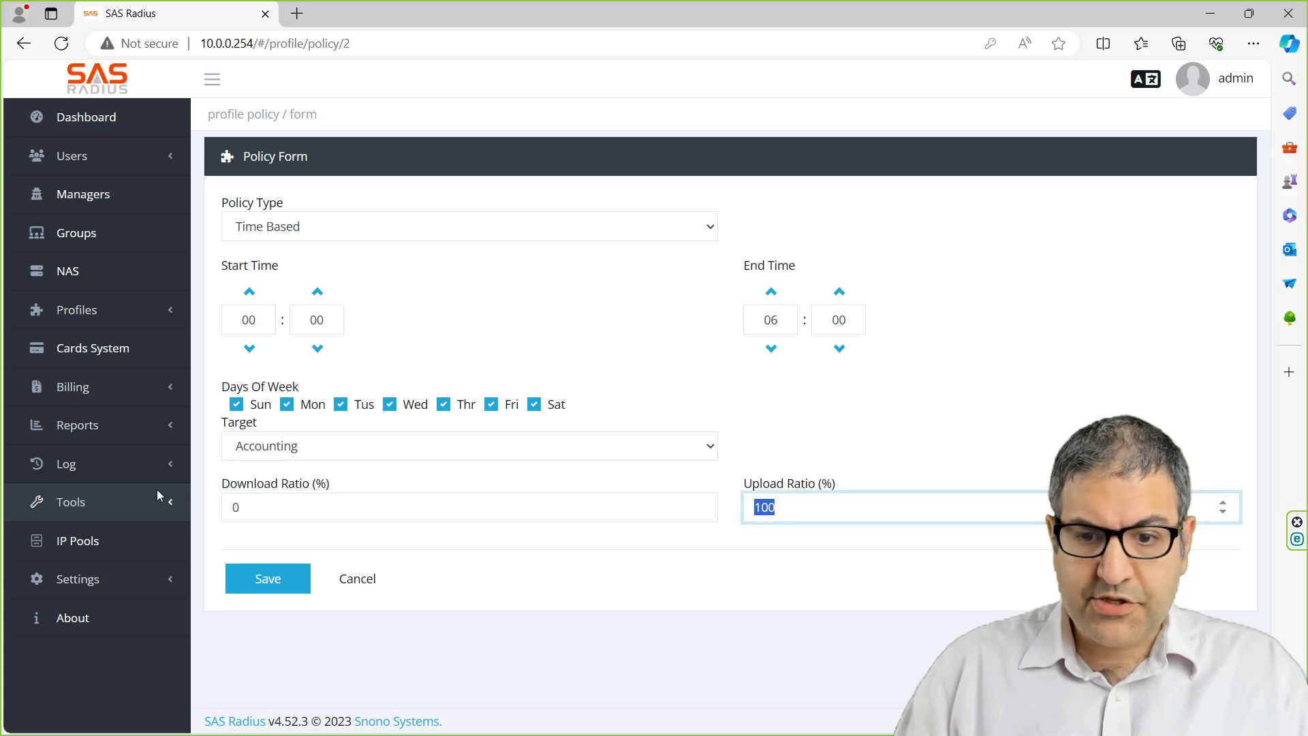
pyautogui.write('0')
pyautogui.press('Tab')
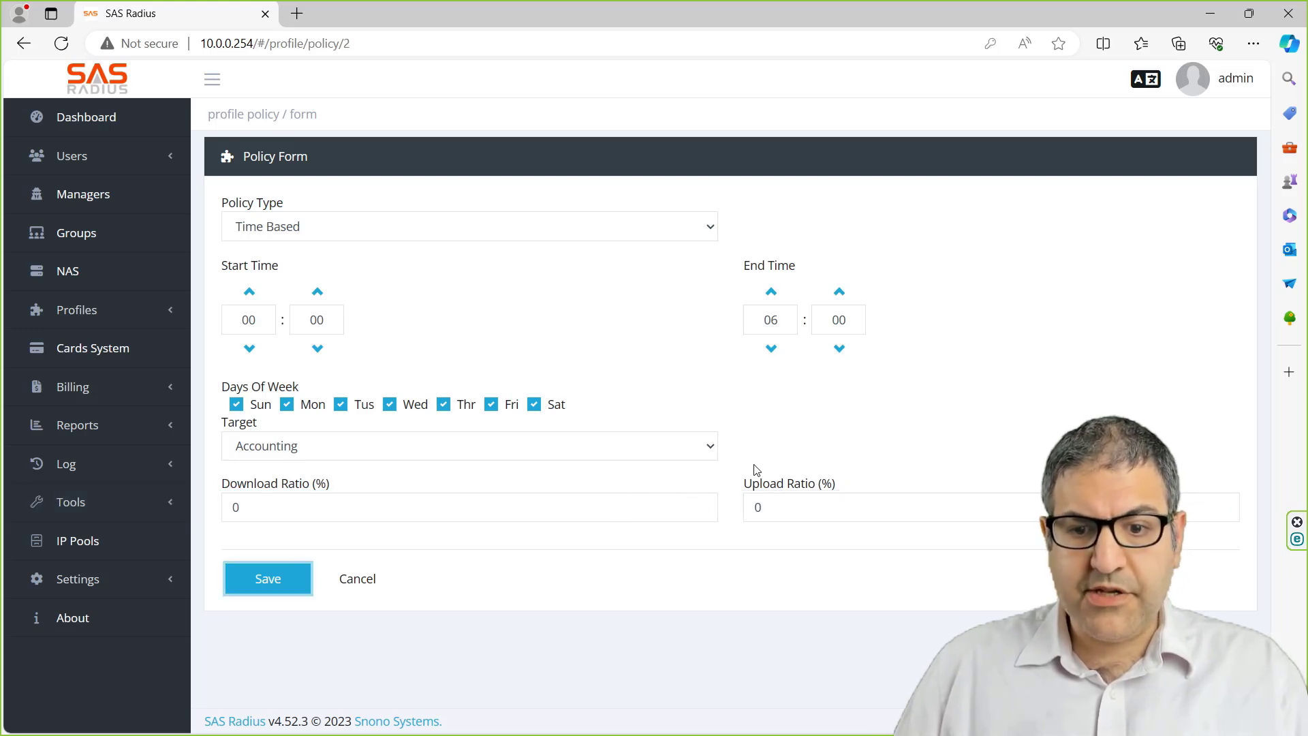
pyautogui.click(285, 578)
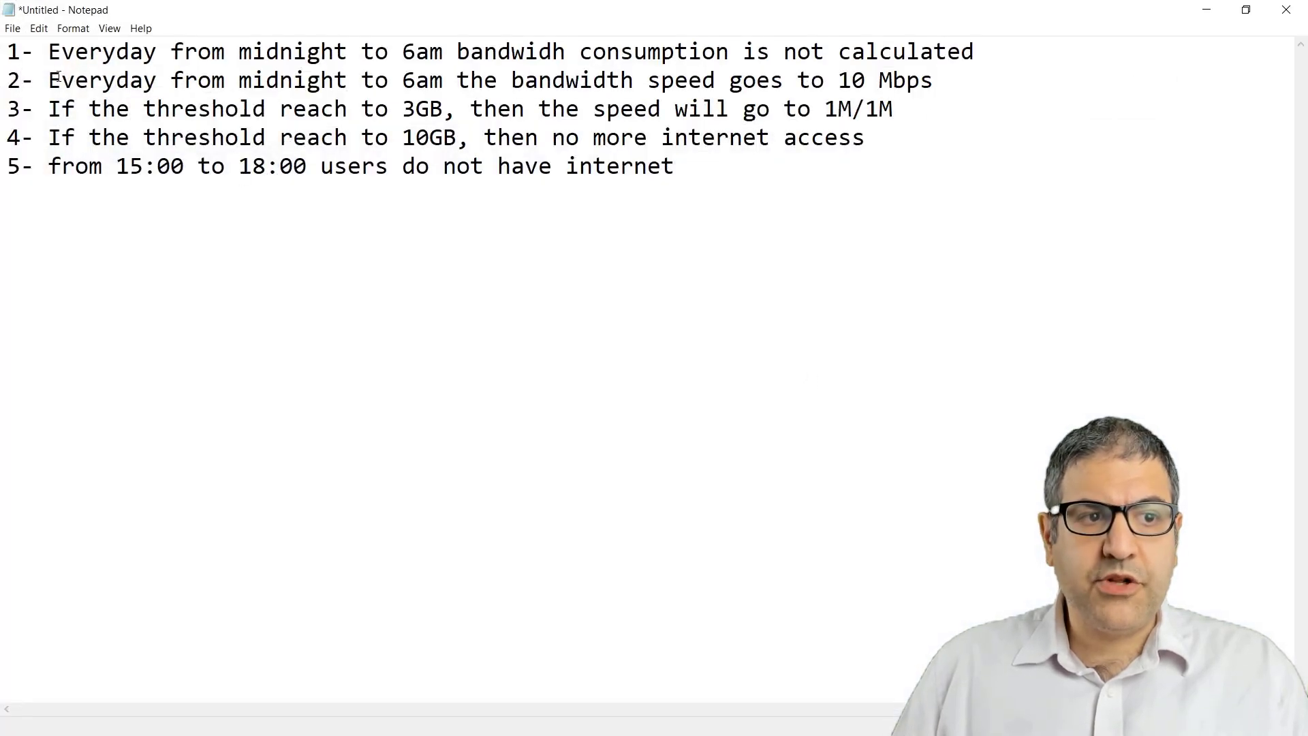
# - Highlight requirement 2 in Notepad, then return to the SAS Radius Profile Policies page
pyautogui.moveTo(58, 80); pyautogui.dragTo(939, 87)
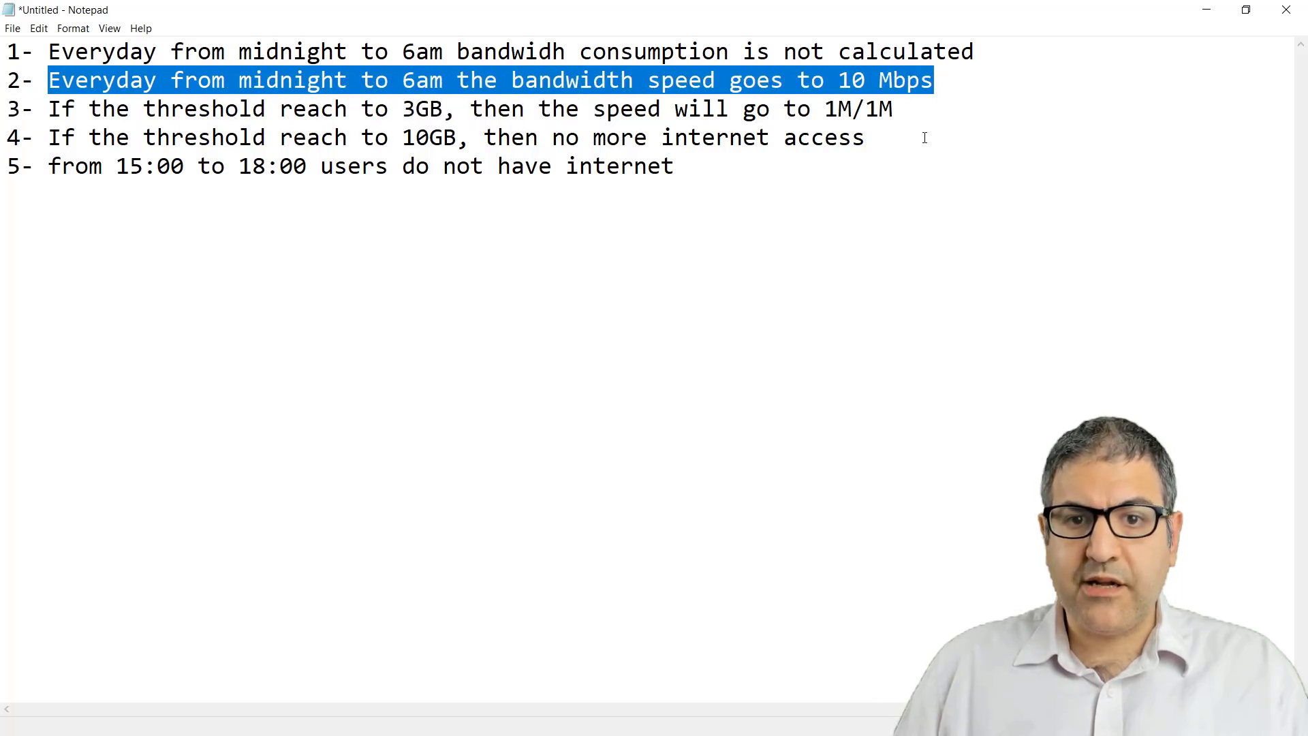
pyautogui.hotkey('alt', 'Tab')
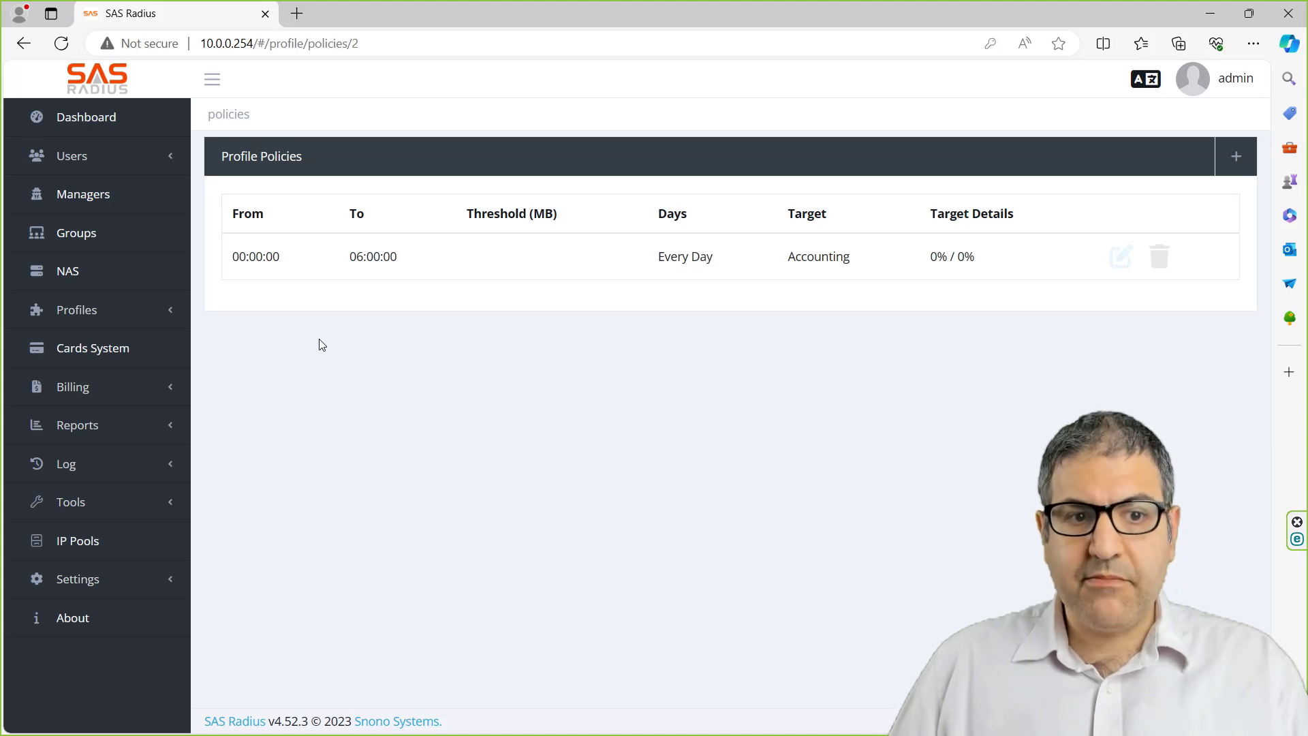
# - Add another Time Based policy running from 00:00 to 06:00
pyautogui.click(1234, 156)
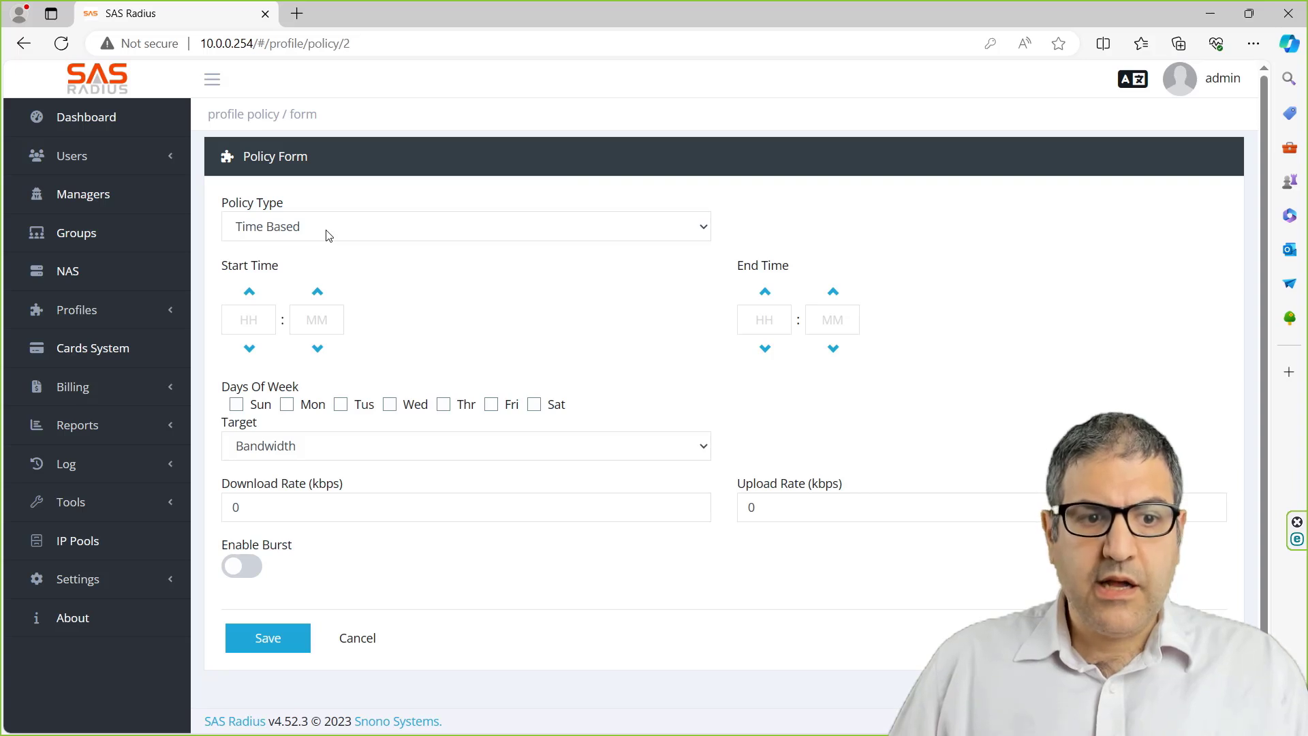
pyautogui.click(244, 315)
pyautogui.write('00')
pyautogui.press('Tab')
pyautogui.write('00')
pyautogui.press('Tab')
pyautogui.write('06:00')
# - Include all seven days, Sunday through Saturday, in the policy
pyautogui.click(237, 403)
pyautogui.click(287, 405)
pyautogui.click(341, 405)
pyautogui.click(391, 404)
pyautogui.click(444, 404)
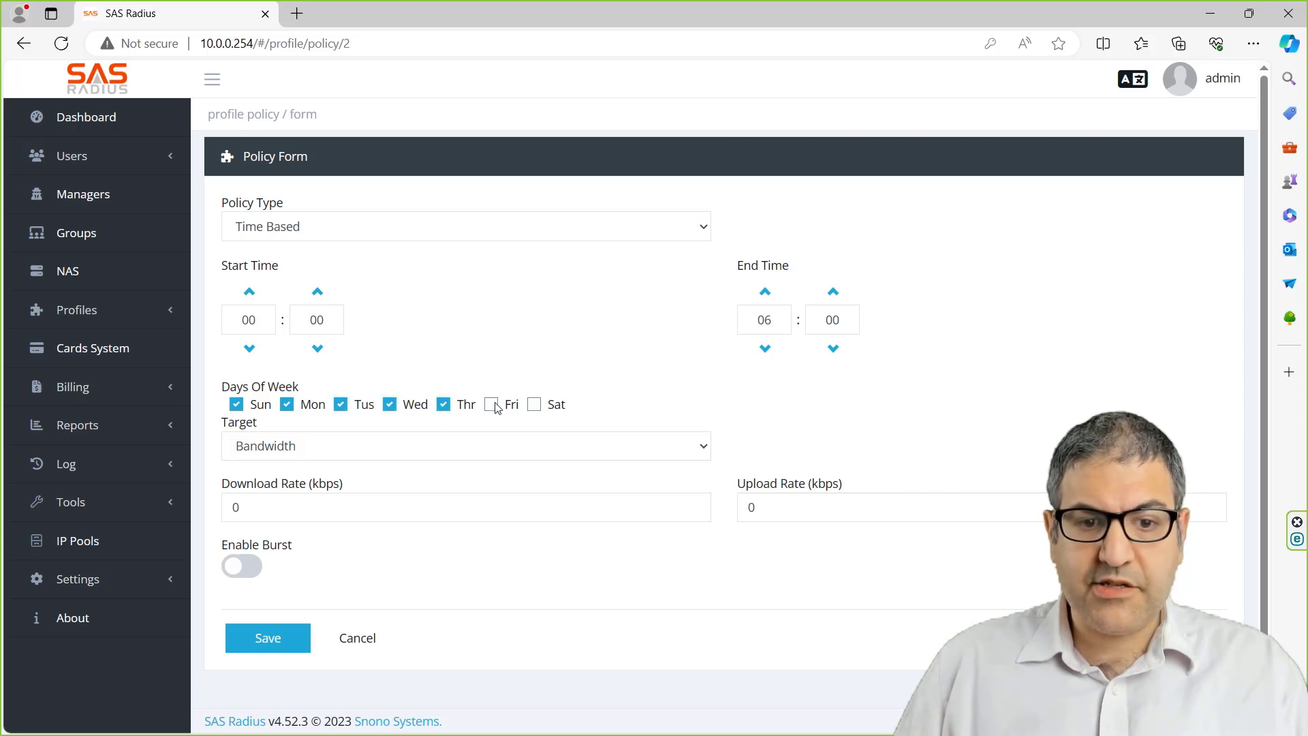
pyautogui.click(491, 404)
pyautogui.click(534, 404)
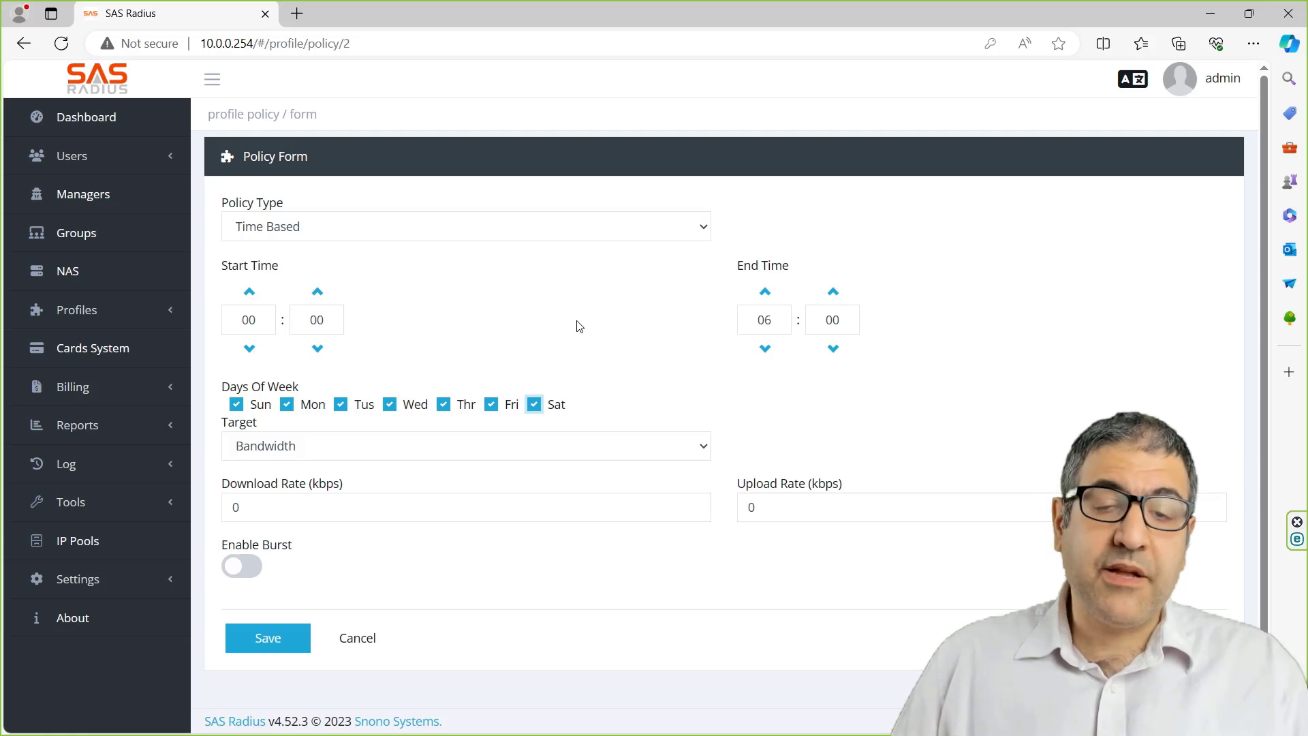
# - Keep the Bandwidth target and enter 10240 kbps for download and upload rates
pyautogui.click(321, 455)
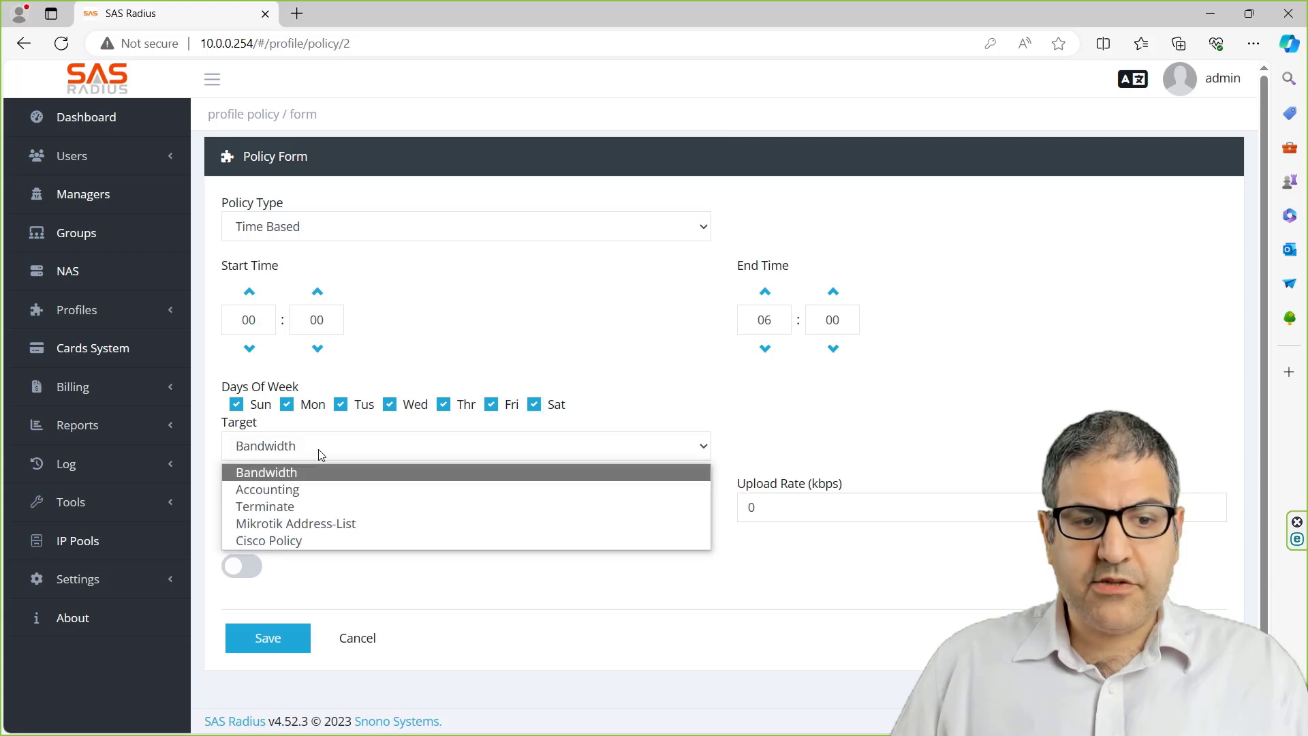
pyautogui.click(331, 460)
pyautogui.moveTo(304, 520); pyautogui.dragTo(198, 515)
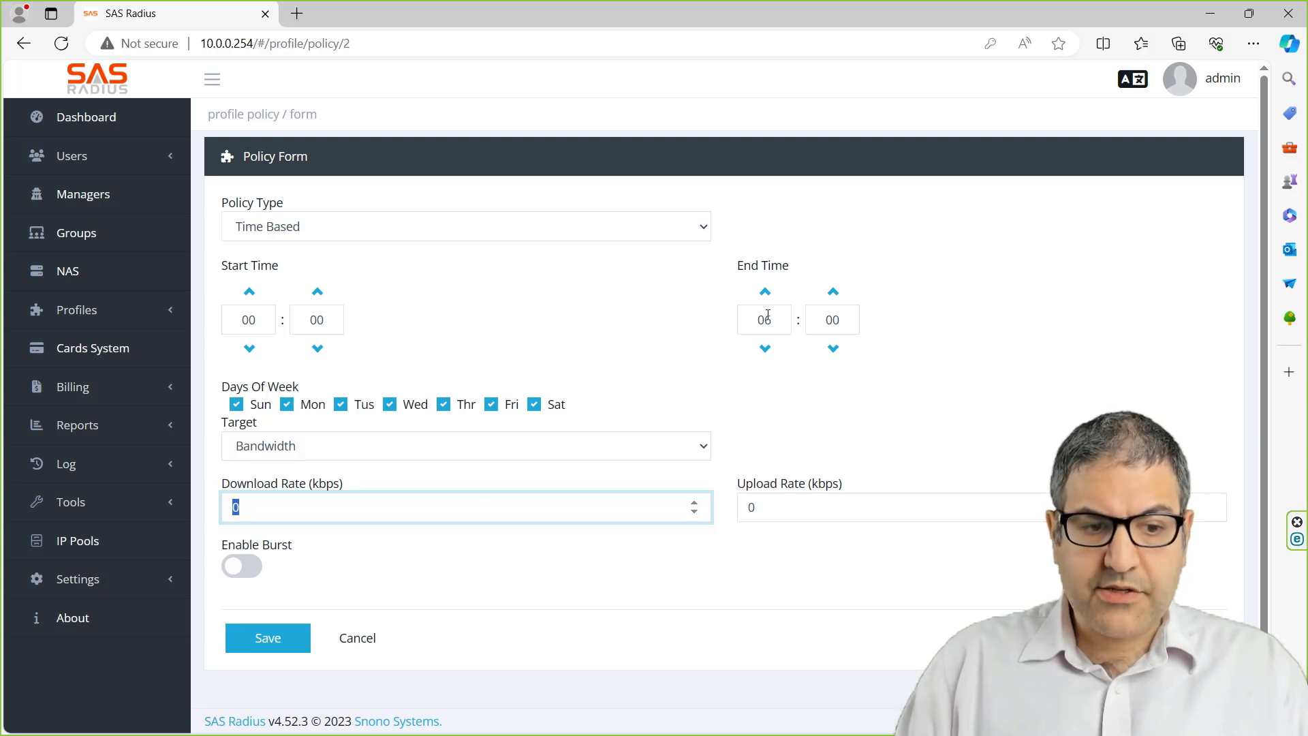
pyautogui.write('101')
pyautogui.press('BackSpace')
pyautogui.write('24')
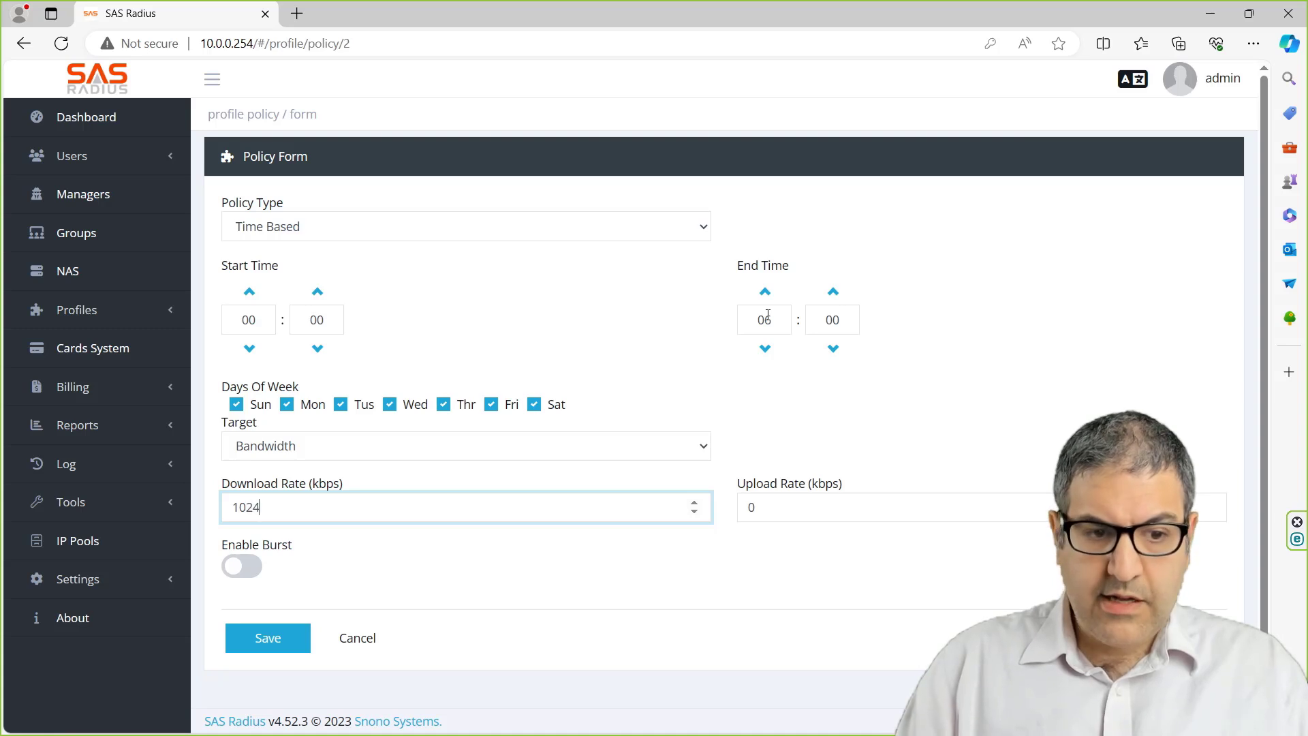
pyautogui.write('0')
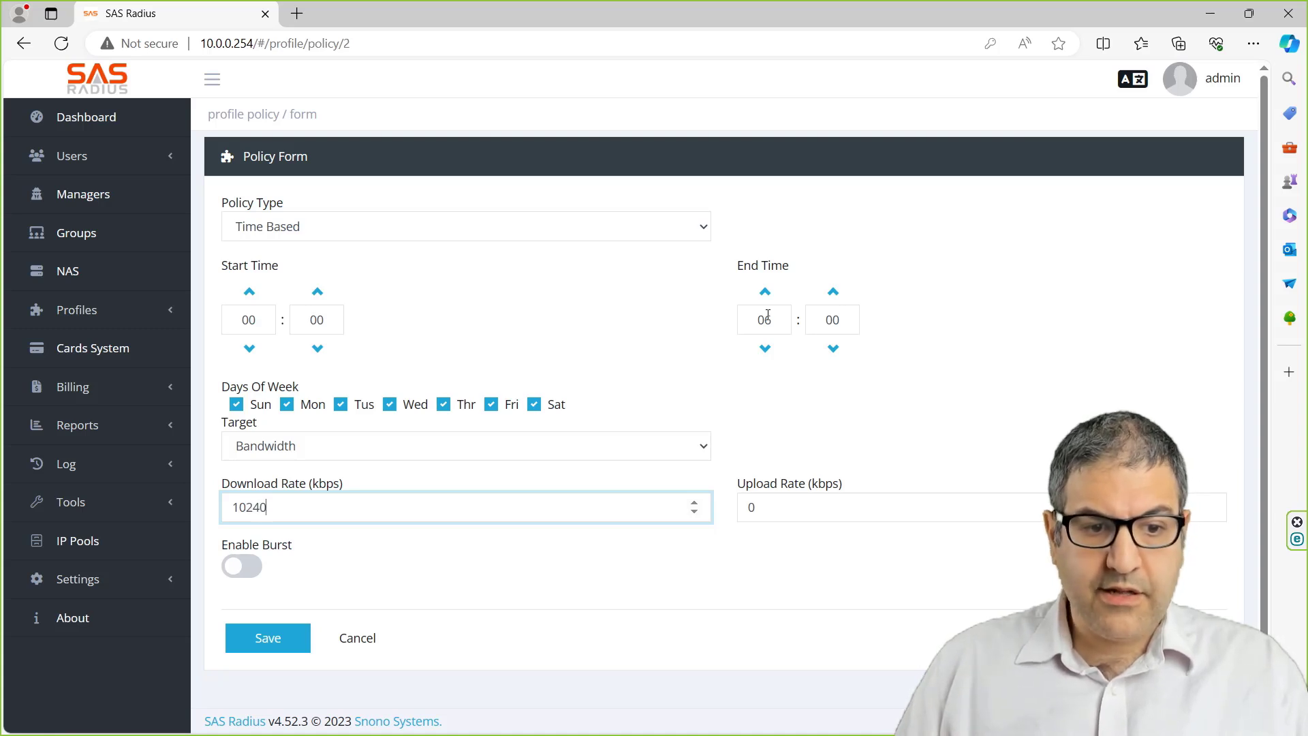
pyautogui.doubleClick(792, 505)
pyautogui.write('102')
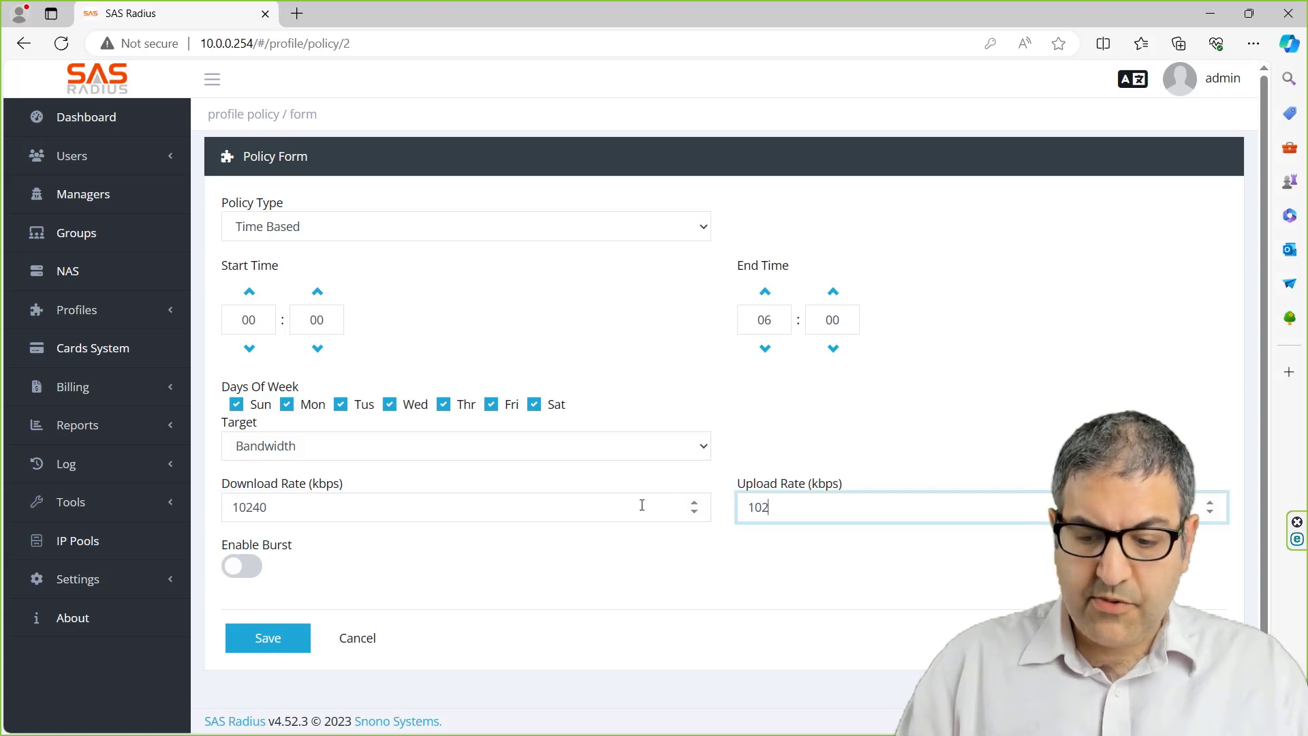
pyautogui.write('40')
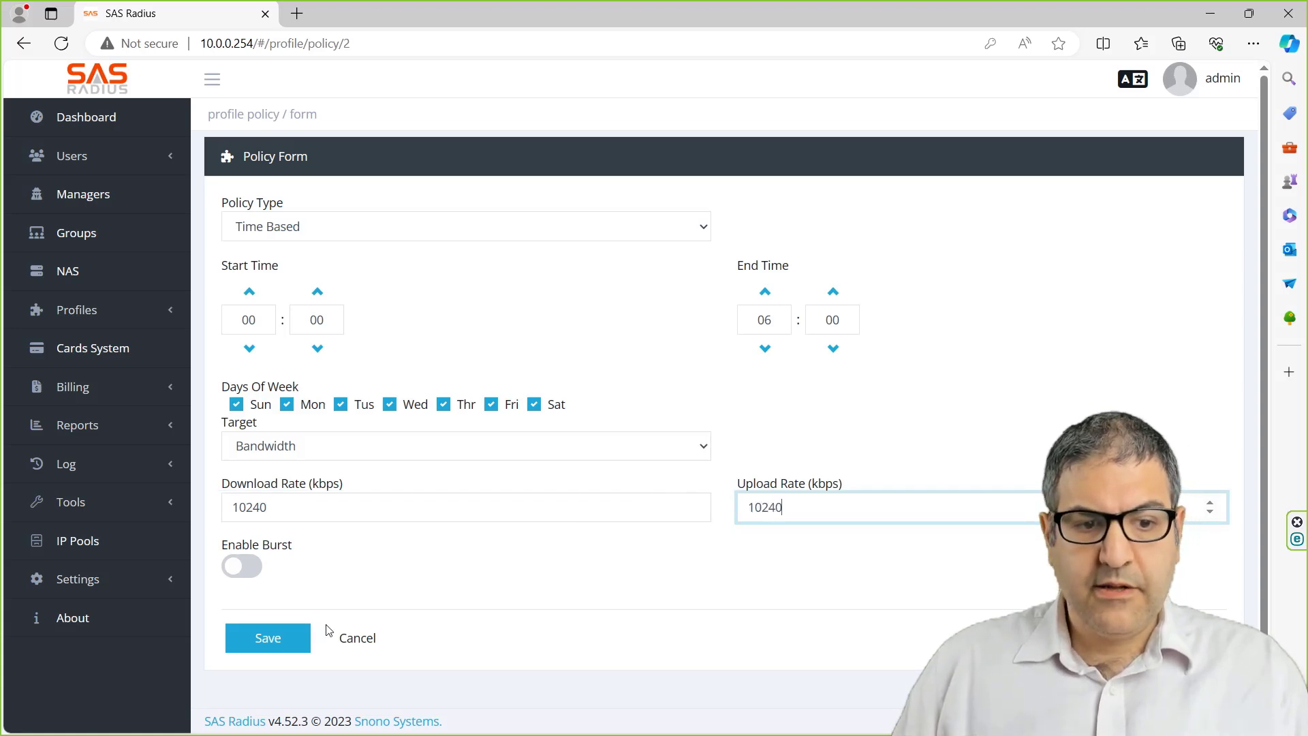
pyautogui.click(271, 643)
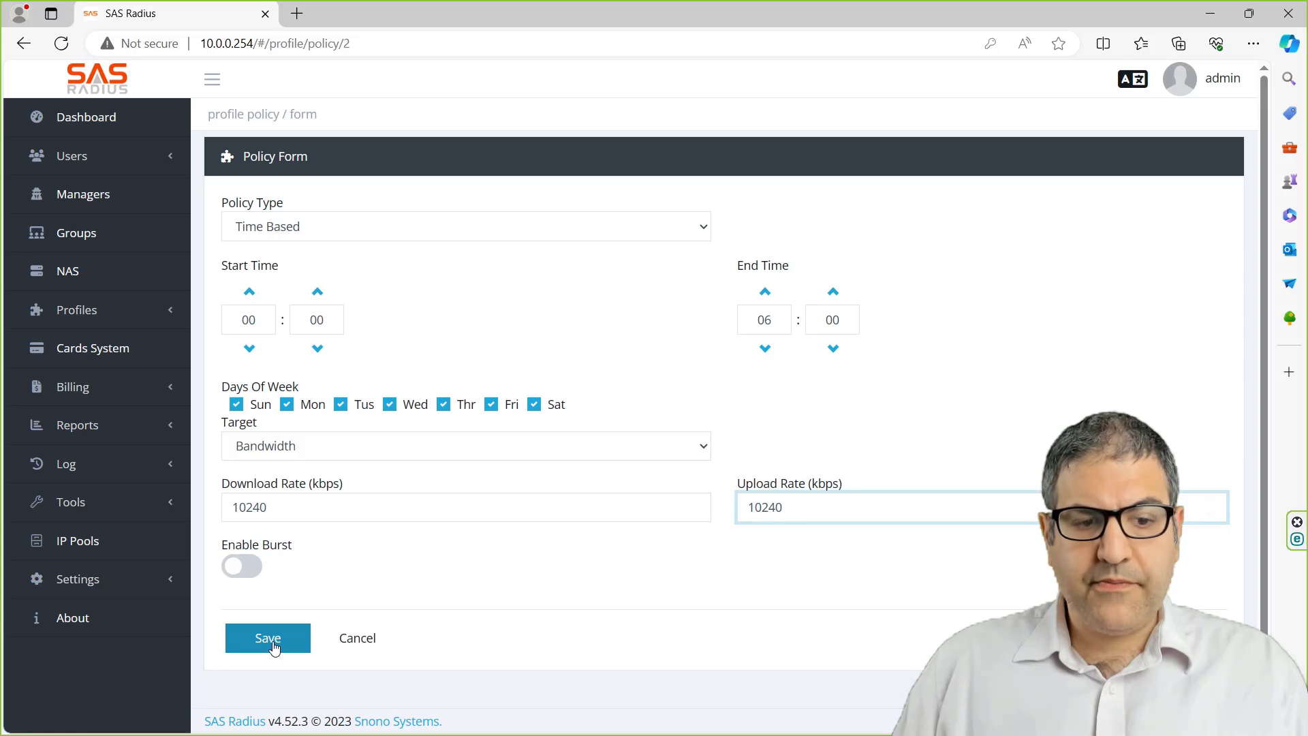
# - Save the 10240/10240 Bandwidth policy and highlight the Accounting policy's 0% / 0% ratios
pyautogui.click(274, 644)
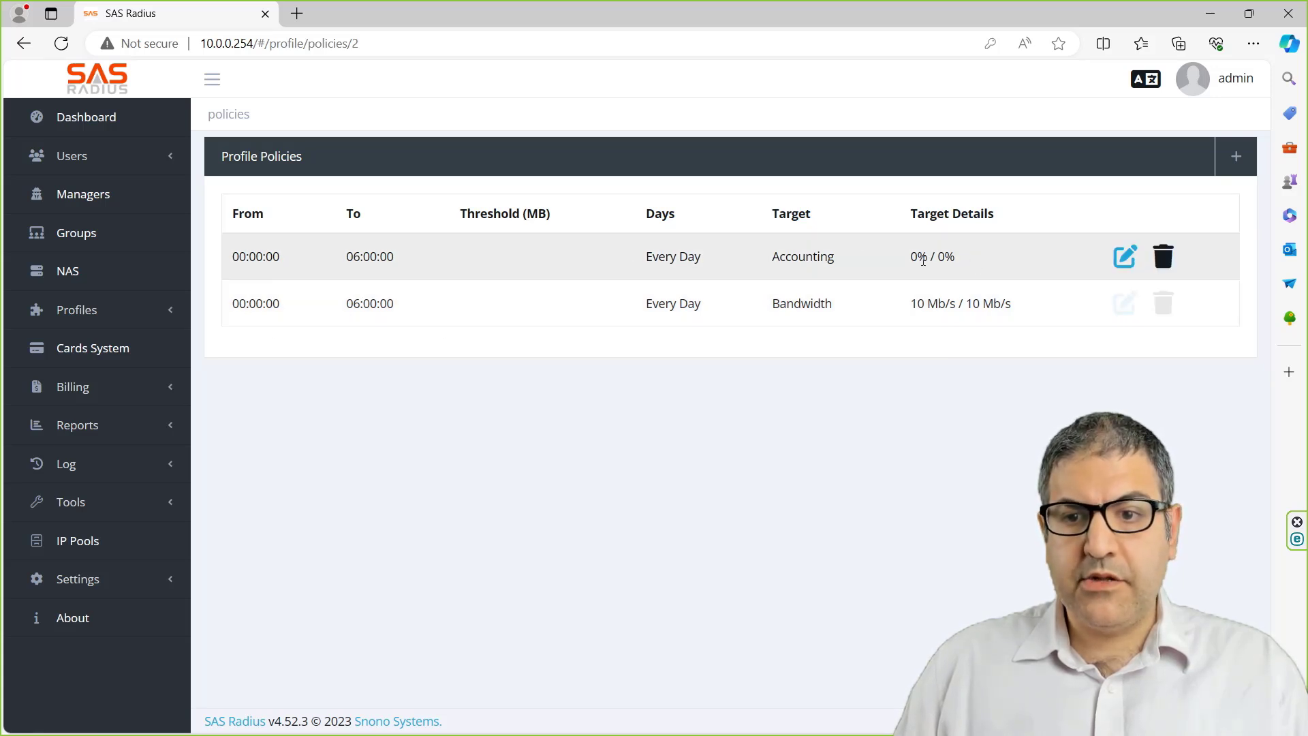
pyautogui.moveTo(907, 265); pyautogui.dragTo(958, 266)
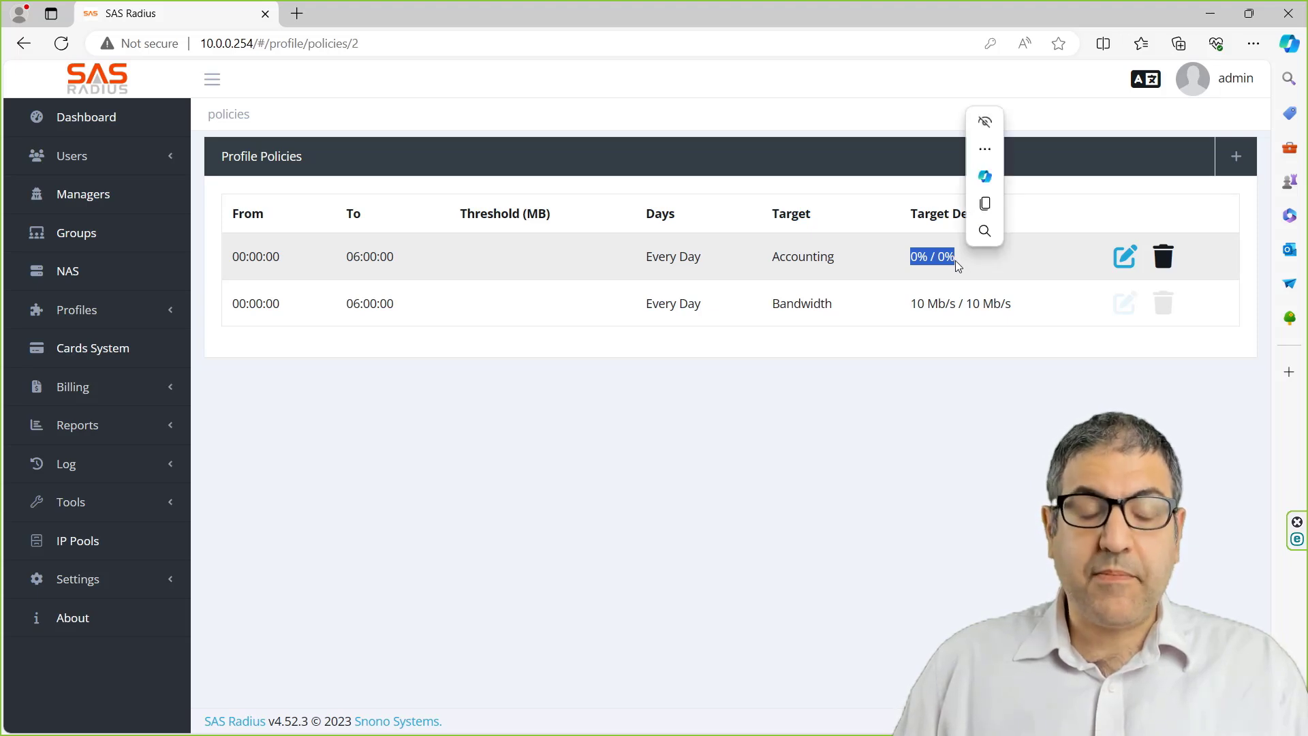
pyautogui.click(807, 412)
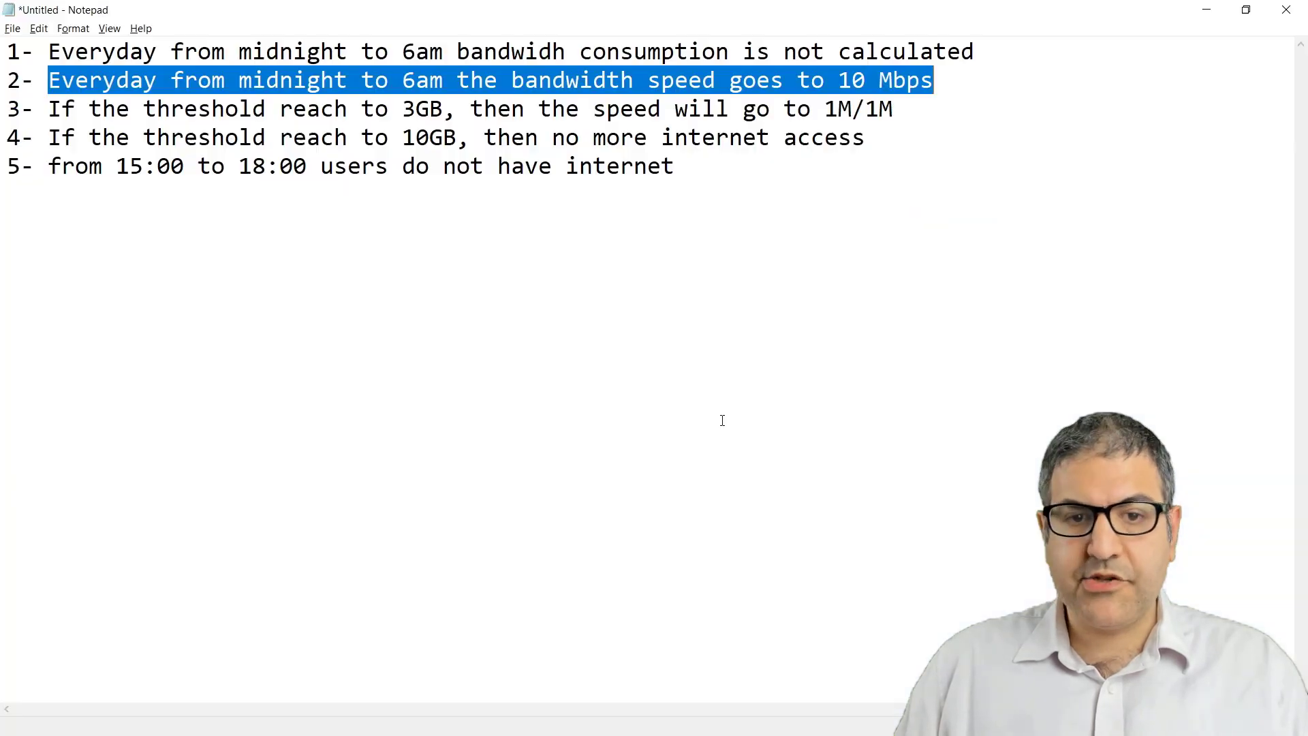
# - In Notepad, select requirement 3: after 3GB the speed drops to 1M/1M
pyautogui.hotkey('alt', 'Tab')
pyautogui.moveTo(45, 108); pyautogui.dragTo(157, 109)
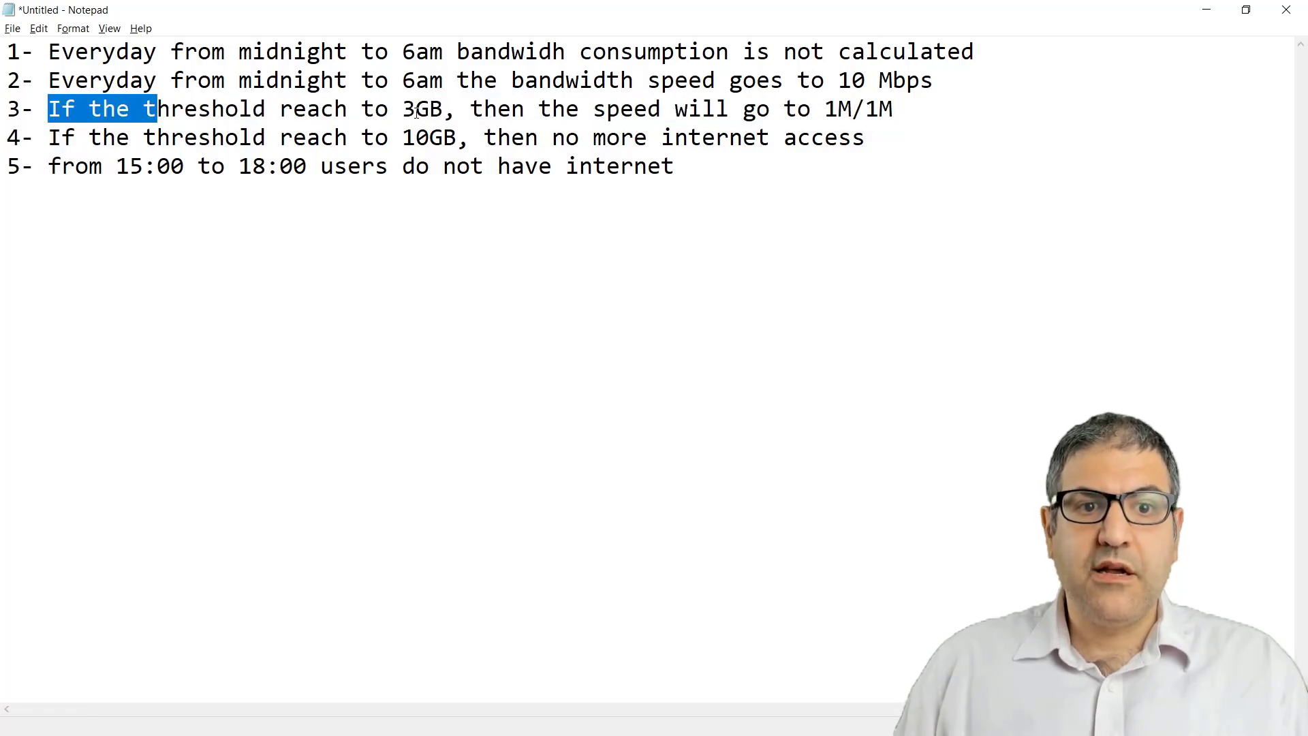
pyautogui.click(182, 120)
pyautogui.moveTo(52, 108); pyautogui.dragTo(893, 109)
# - Start a new Traffic Based policy with a 3072 MB traffic threshold
pyautogui.click(863, 225)
pyautogui.hotkey('alt', 'Tab')
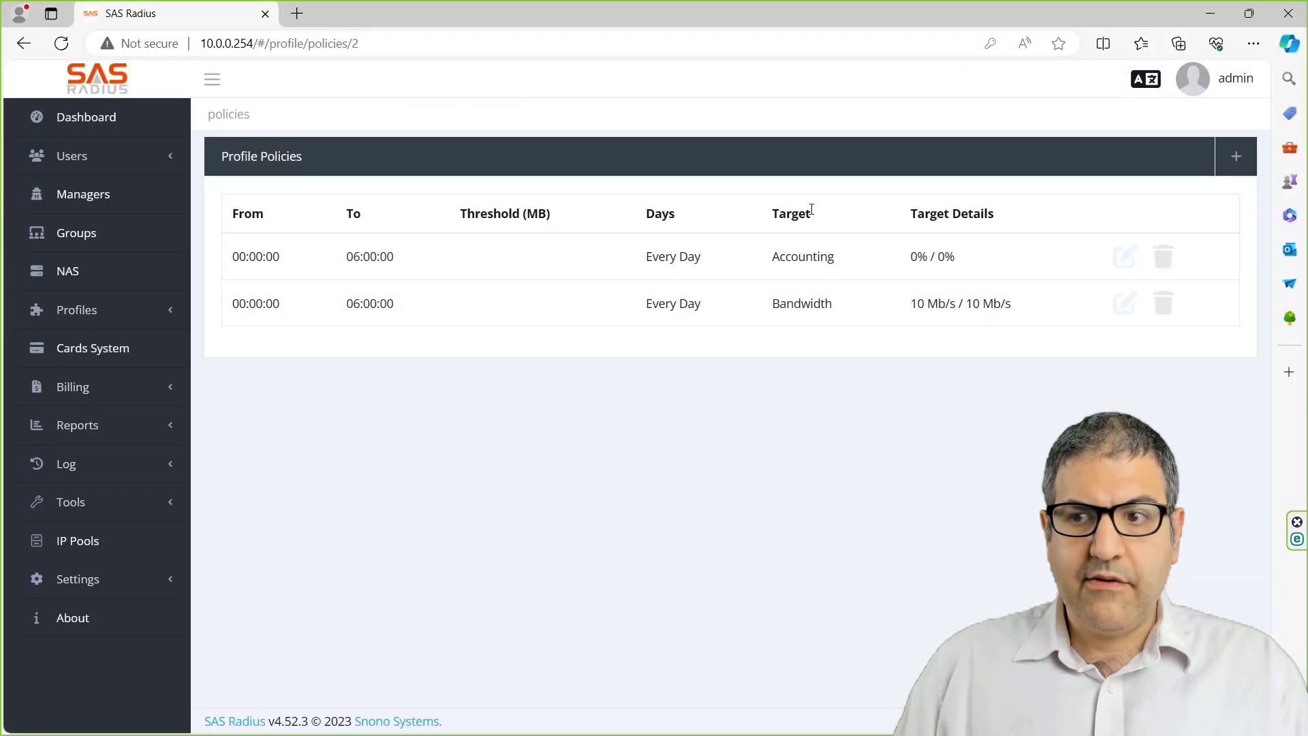
pyautogui.click(1238, 164)
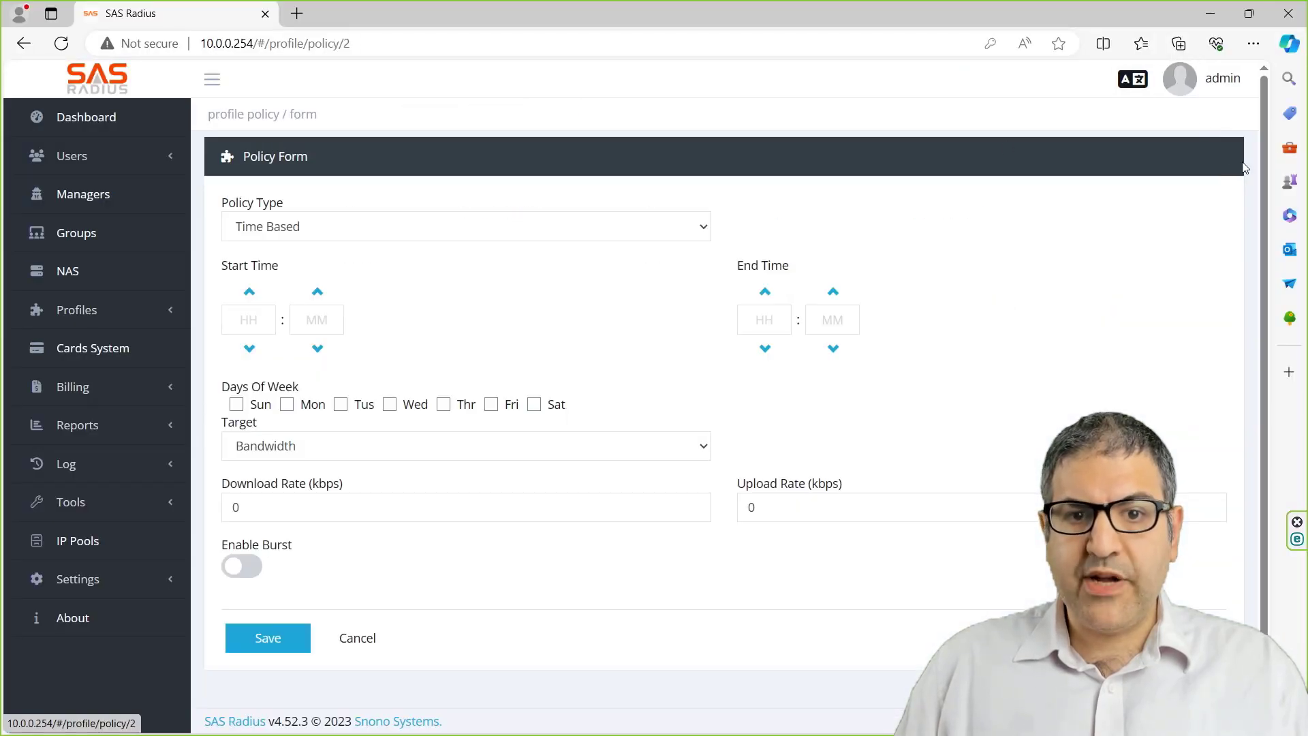
pyautogui.click(379, 231)
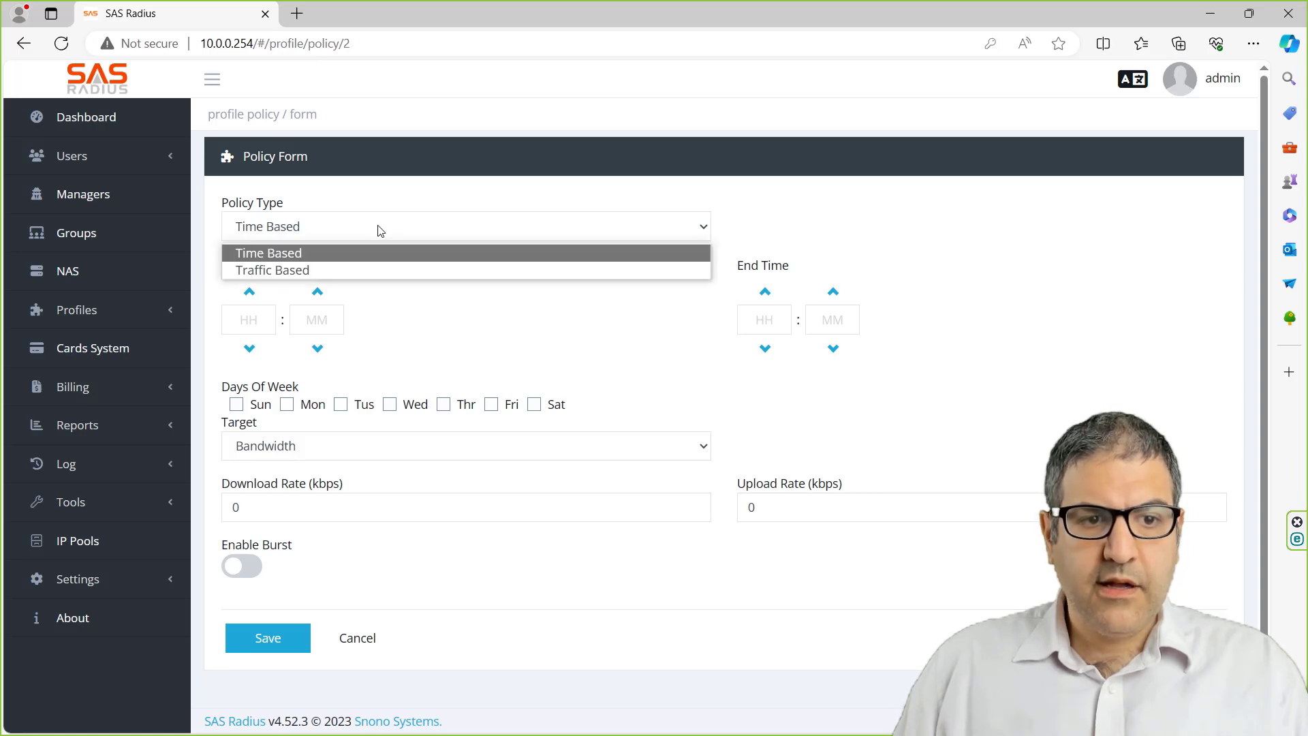
pyautogui.click(314, 273)
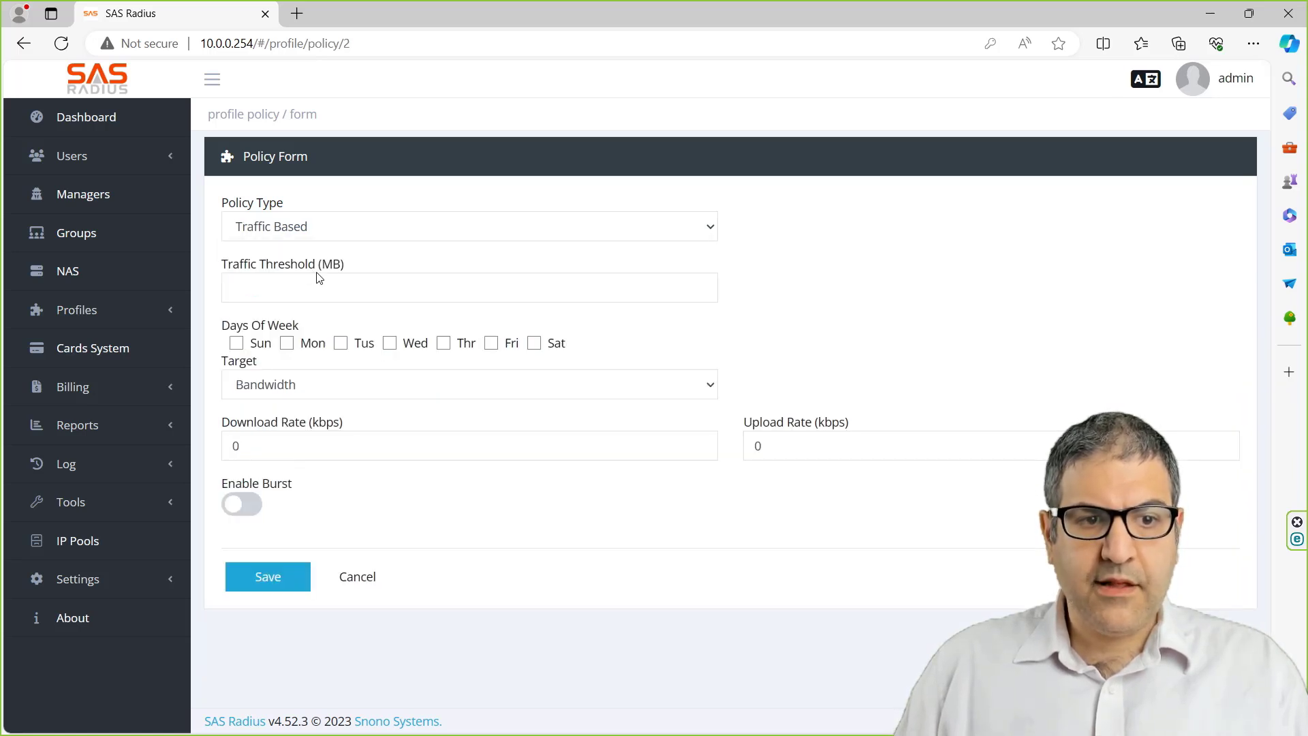
pyautogui.click(441, 232)
pyautogui.click(312, 254)
pyautogui.click(327, 233)
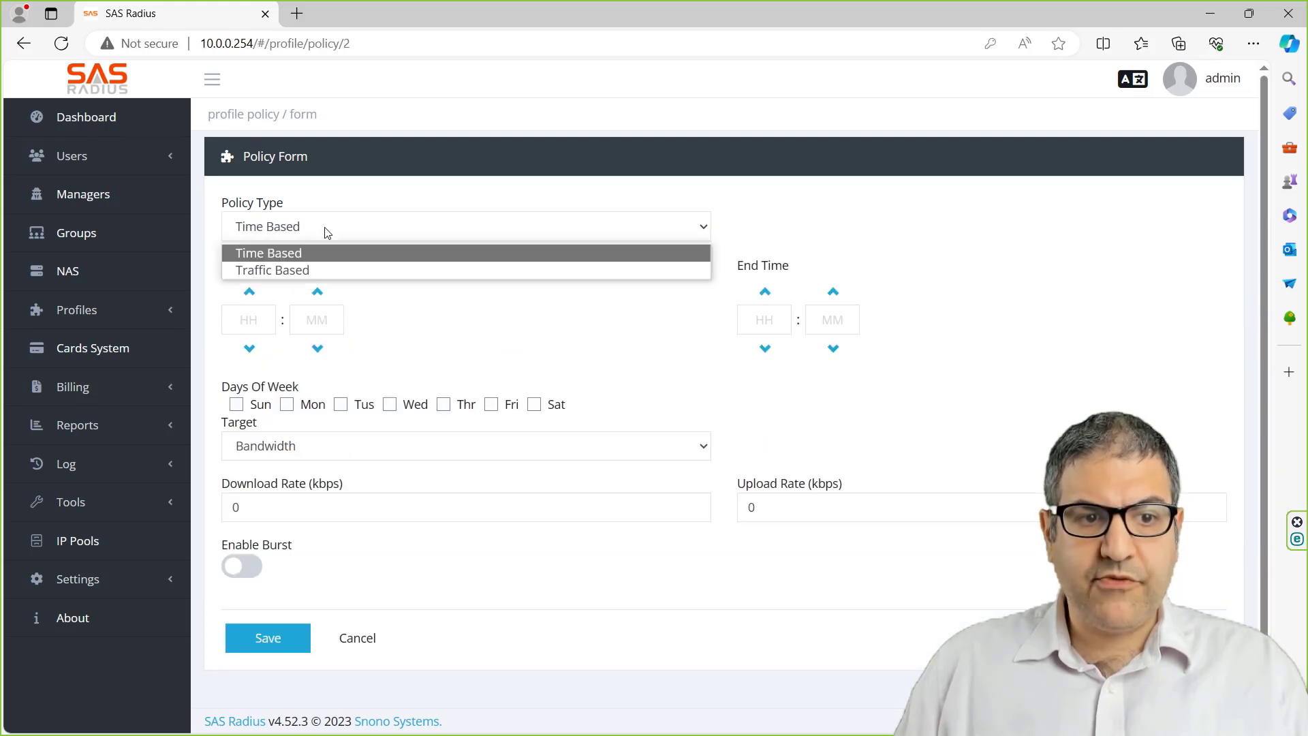
pyautogui.click(312, 270)
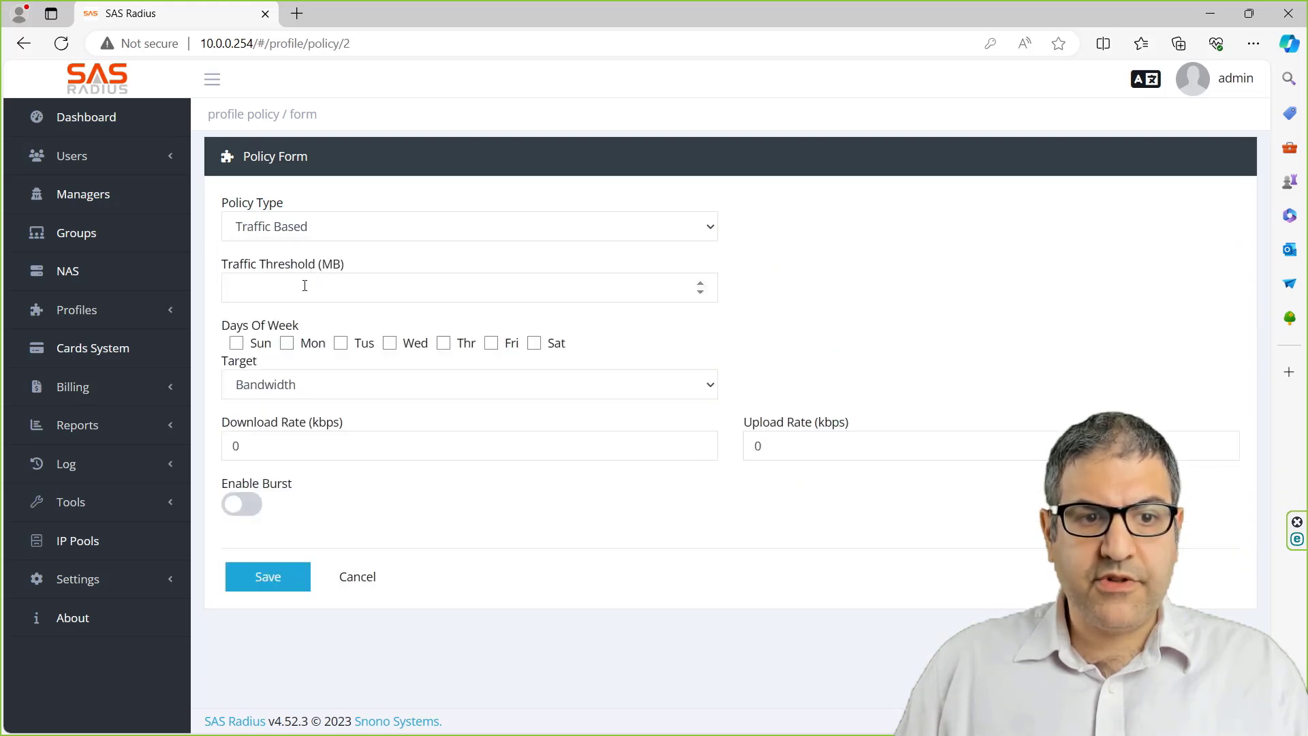
pyautogui.click(267, 290)
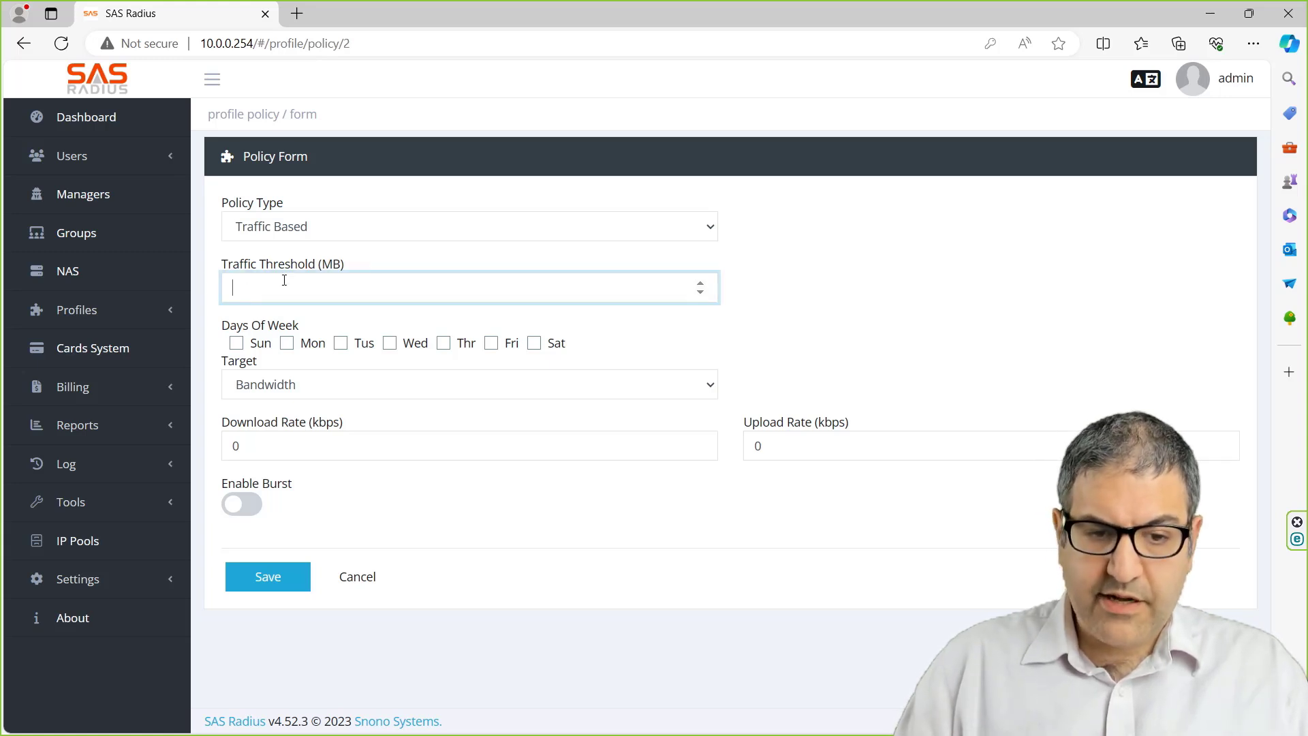
pyautogui.write('3072')
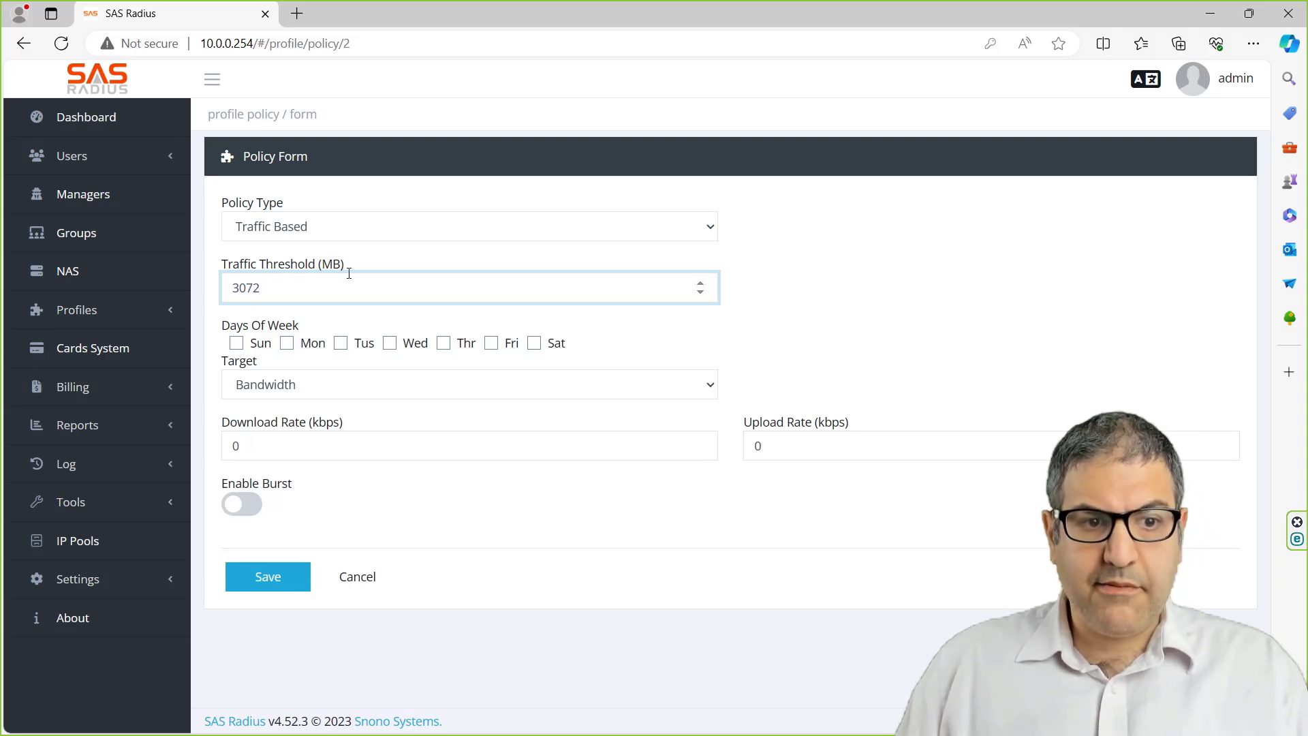
# - Apply the traffic policy on all seven days of the week
pyautogui.hotkey('alt', 'Tab')
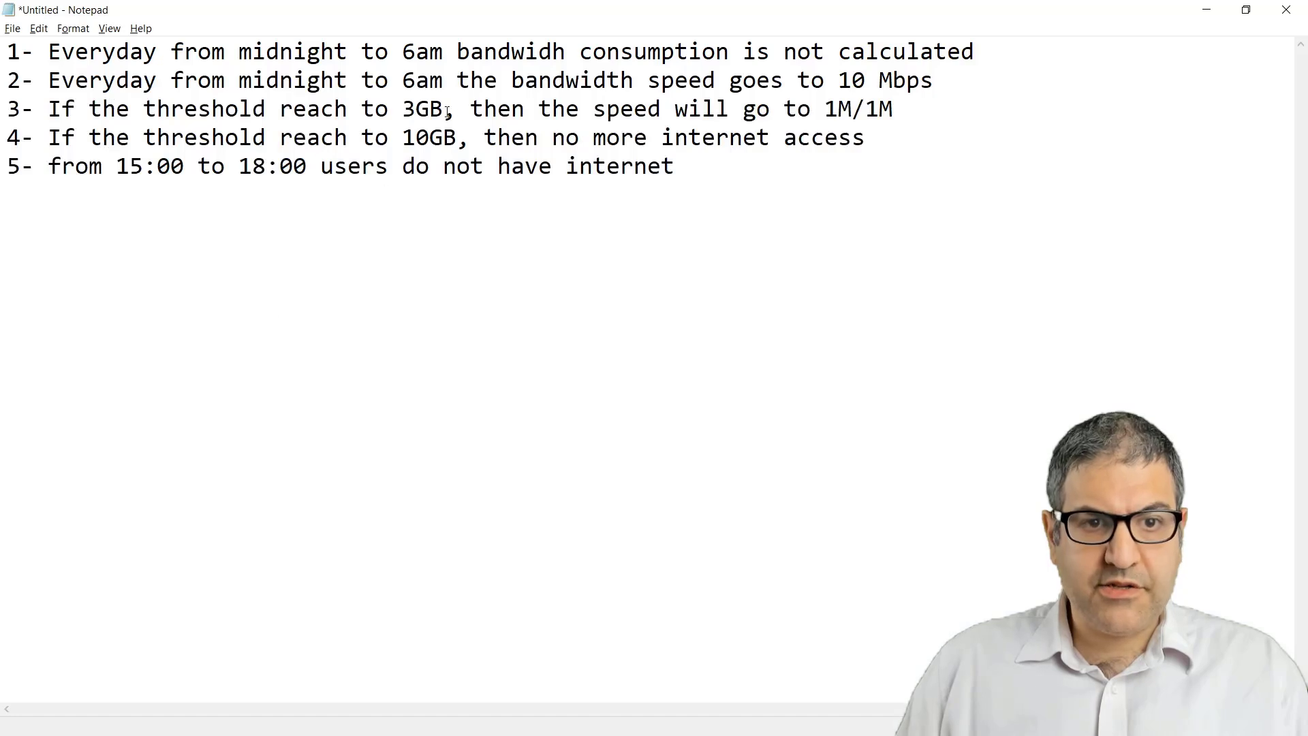
pyautogui.hotkey('alt', 'Tab')
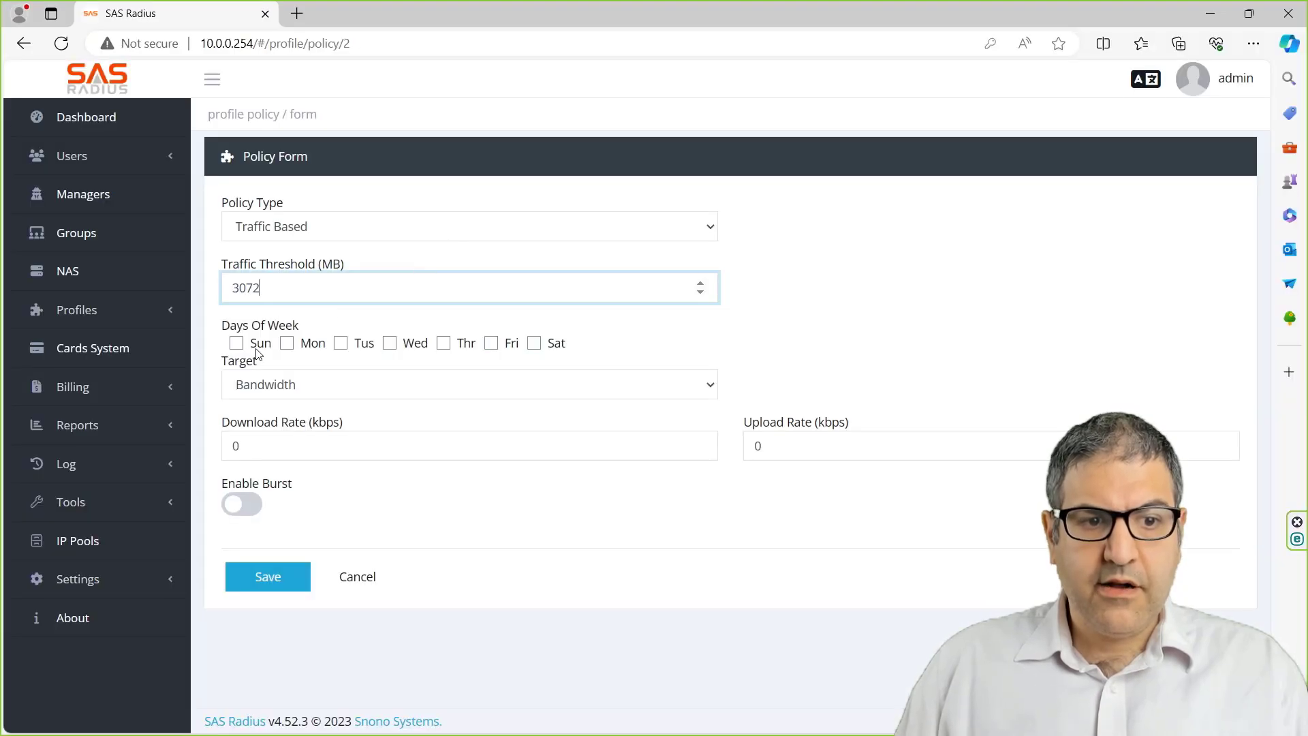
pyautogui.click(237, 343)
pyautogui.click(287, 344)
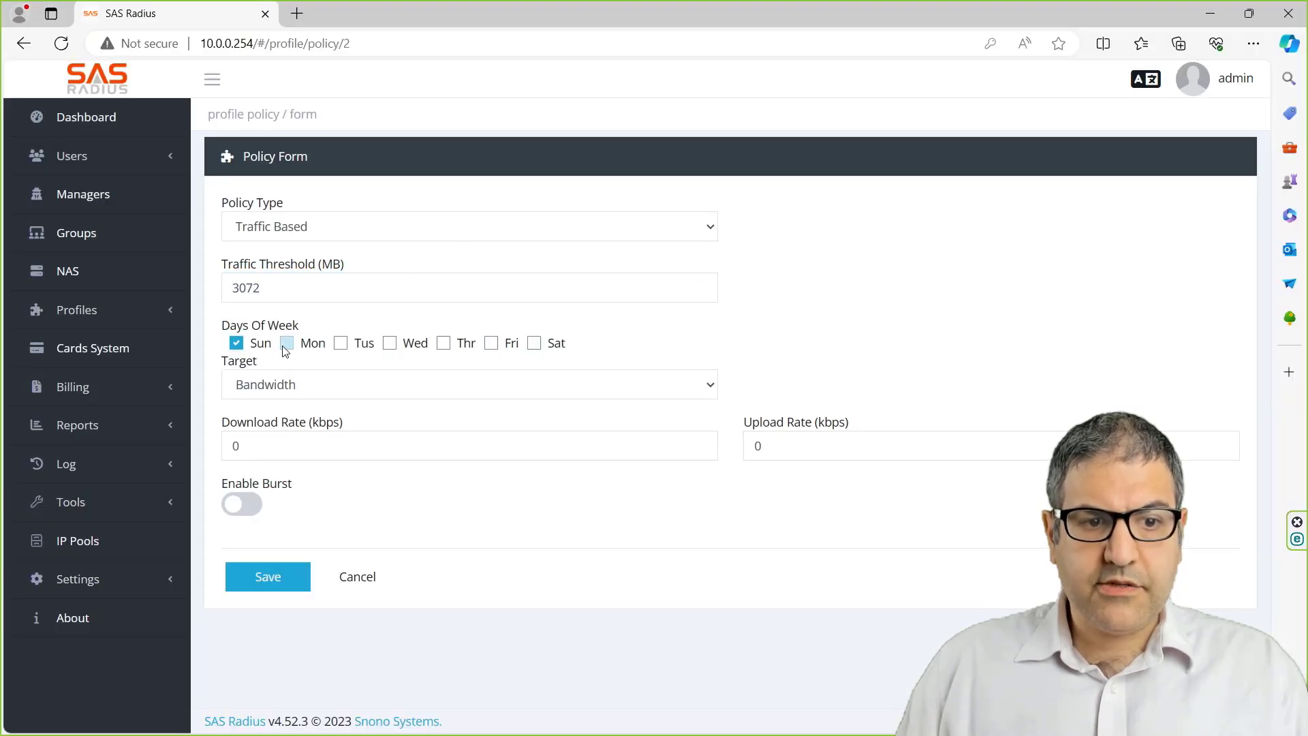
pyautogui.click(341, 344)
pyautogui.click(390, 344)
pyautogui.click(444, 344)
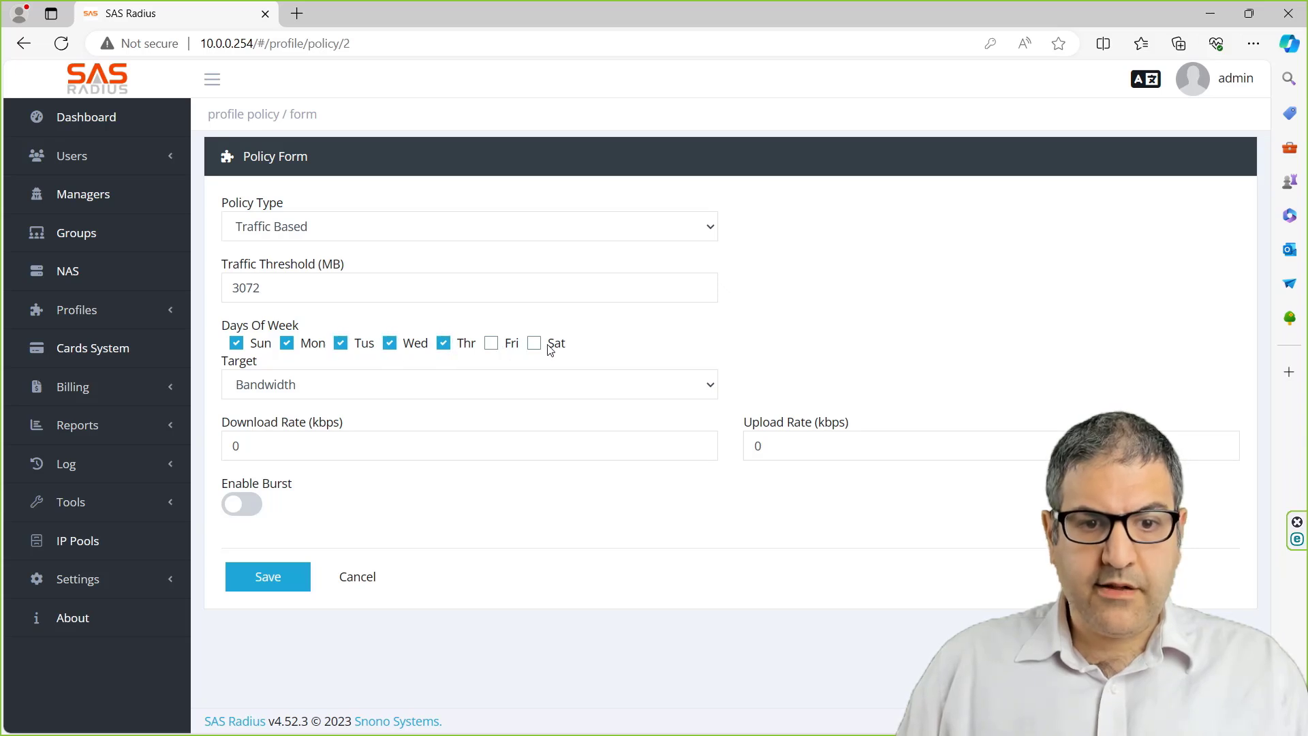
pyautogui.click(534, 343)
pyautogui.click(491, 343)
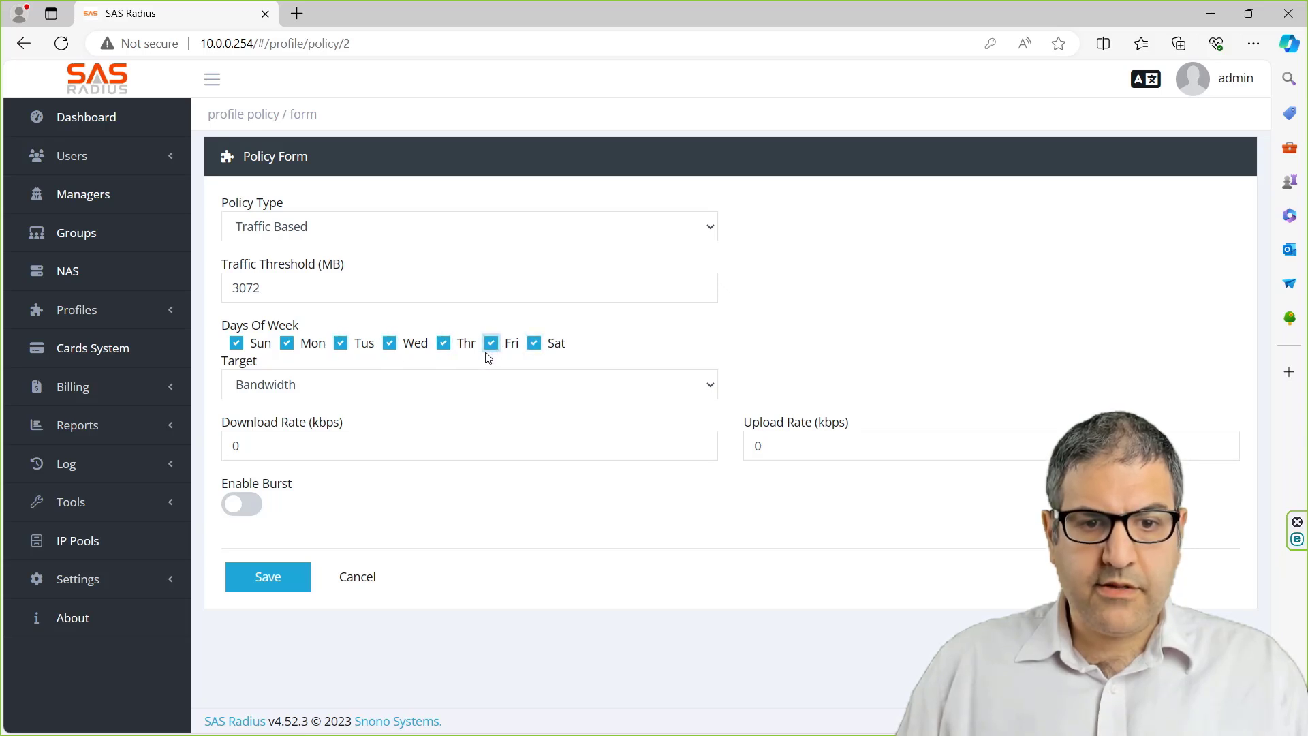
# - Set both download and upload rates to 1024 kbps
pyautogui.click(329, 433)
pyautogui.write('1024')
pyautogui.press('Tab')
pyautogui.write('1024')
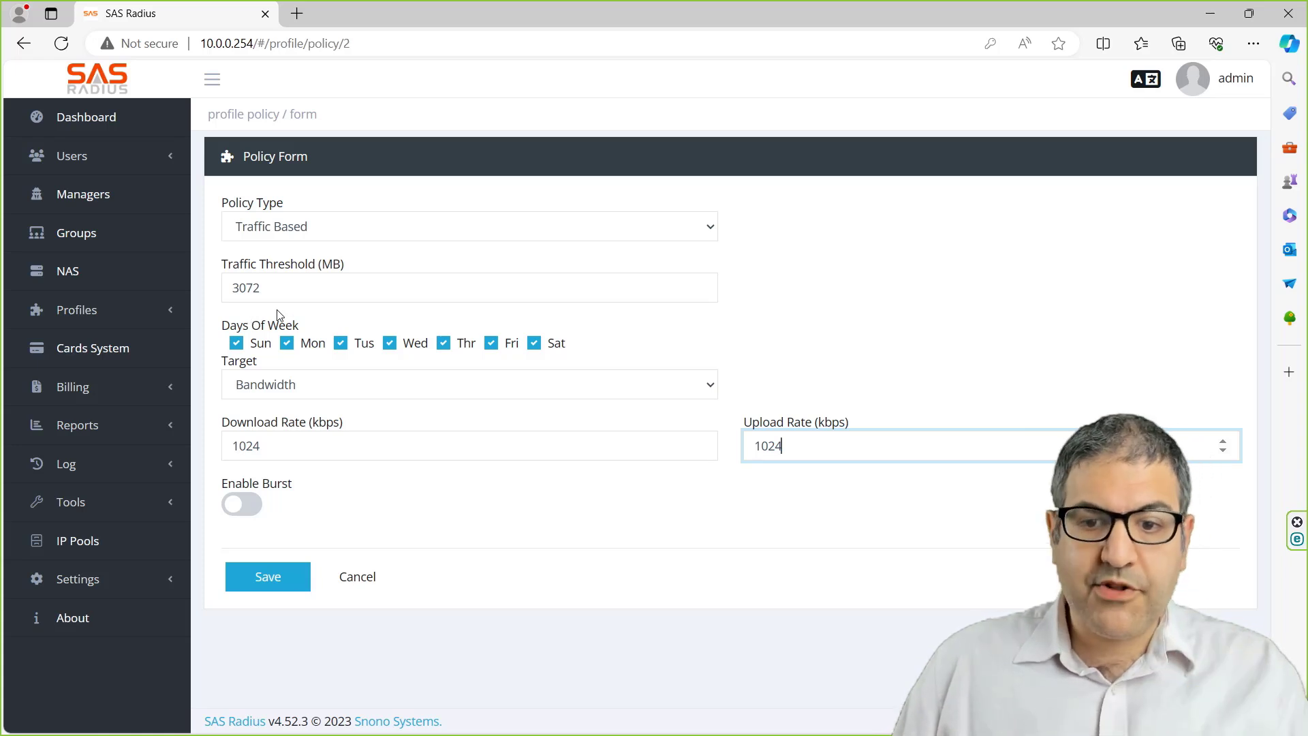
pyautogui.click(268, 577)
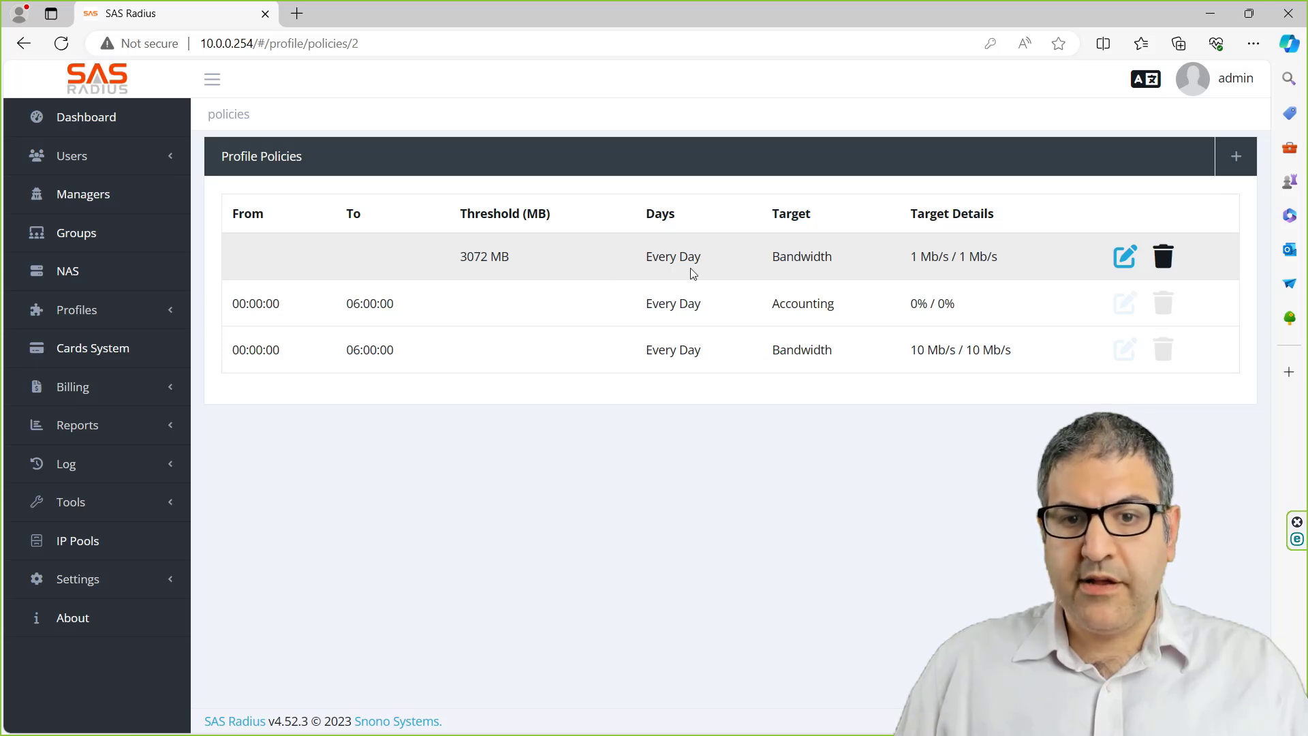
pyautogui.moveTo(459, 263); pyautogui.dragTo(509, 257)
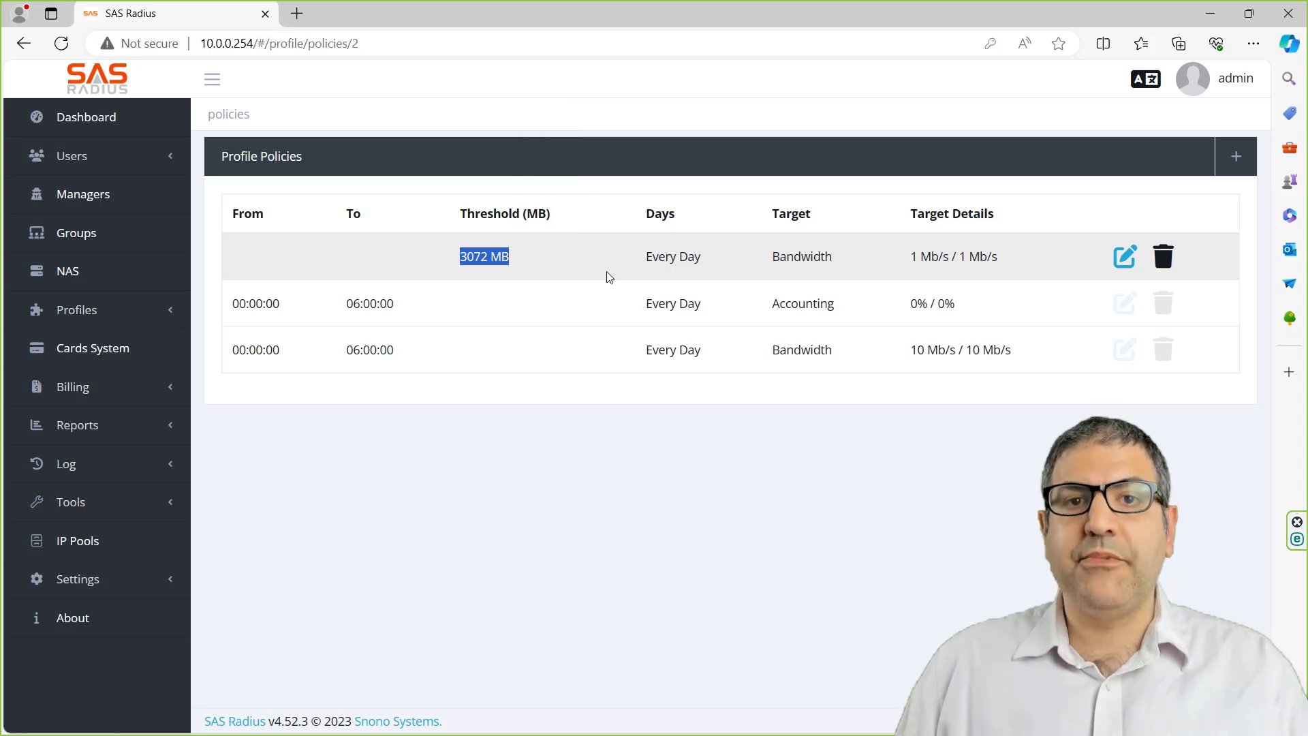
pyautogui.hotkey('alt', 'Tab')
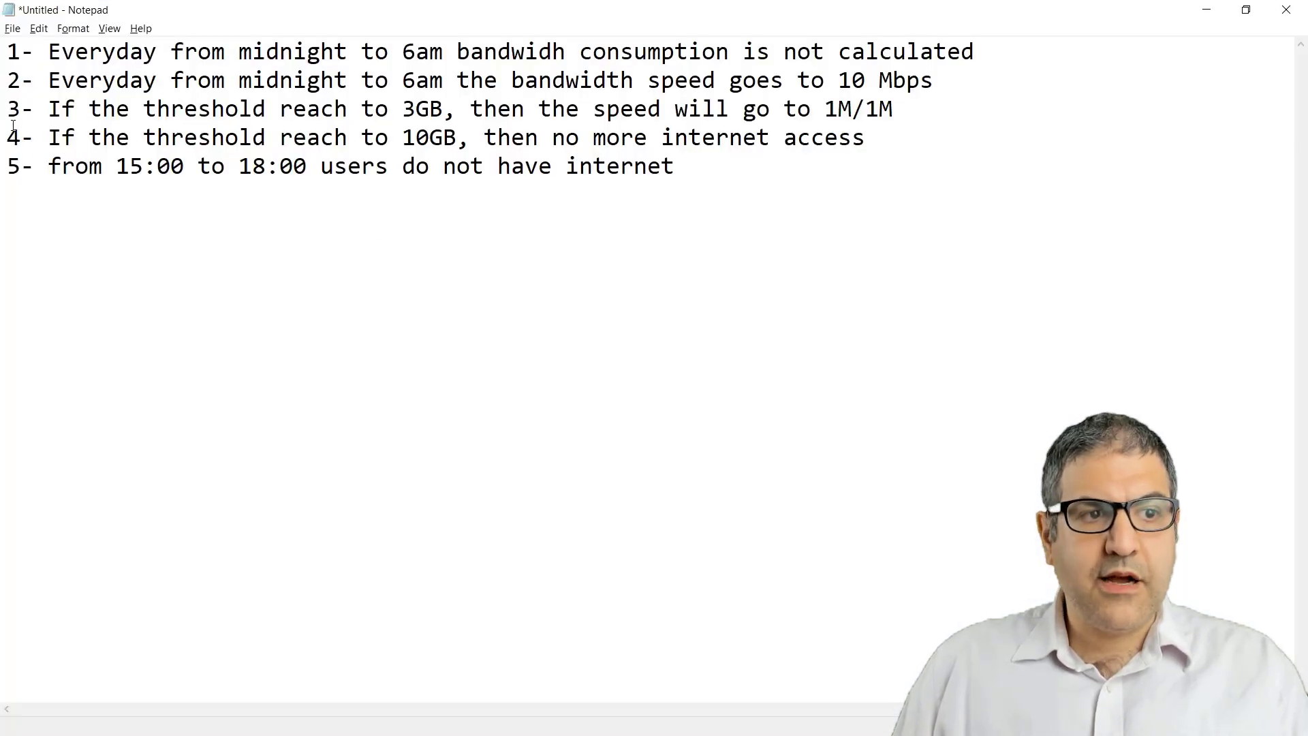
pyautogui.moveTo(46, 140); pyautogui.dragTo(453, 140)
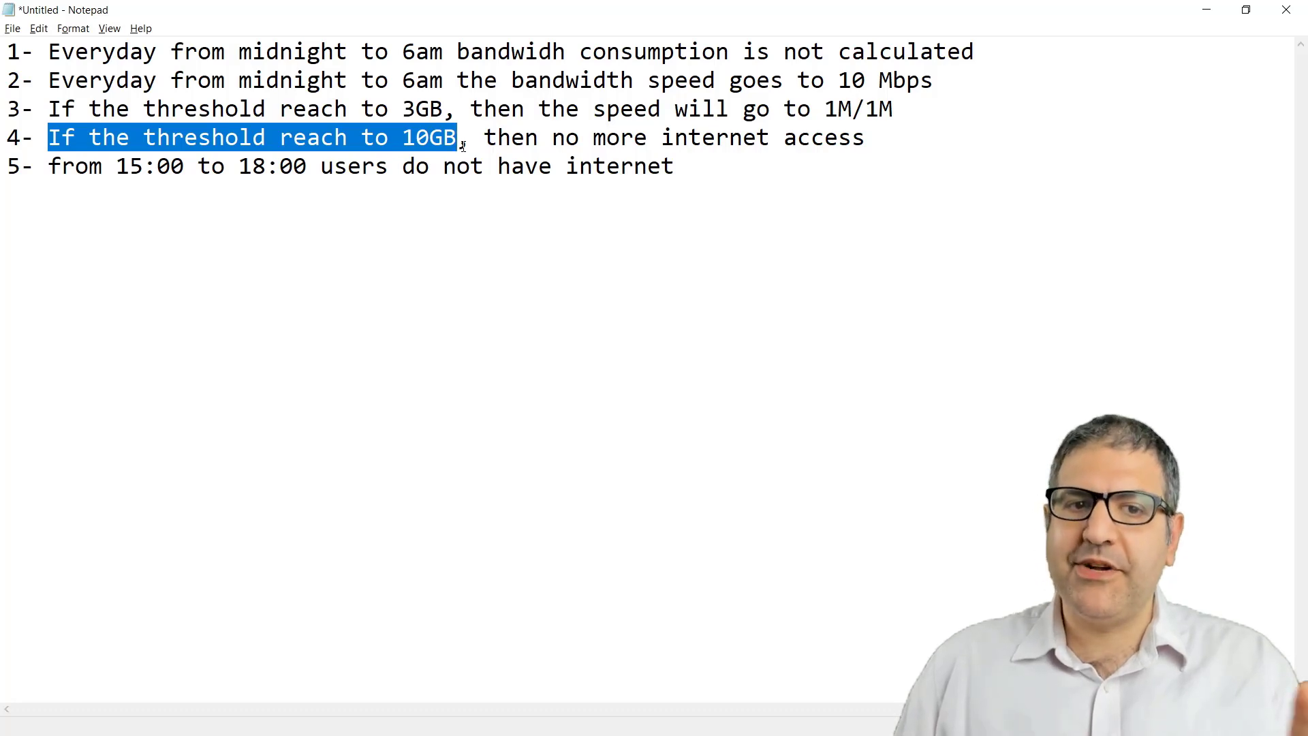
pyautogui.moveTo(462, 146); pyautogui.dragTo(623, 145)
pyautogui.click(798, 146)
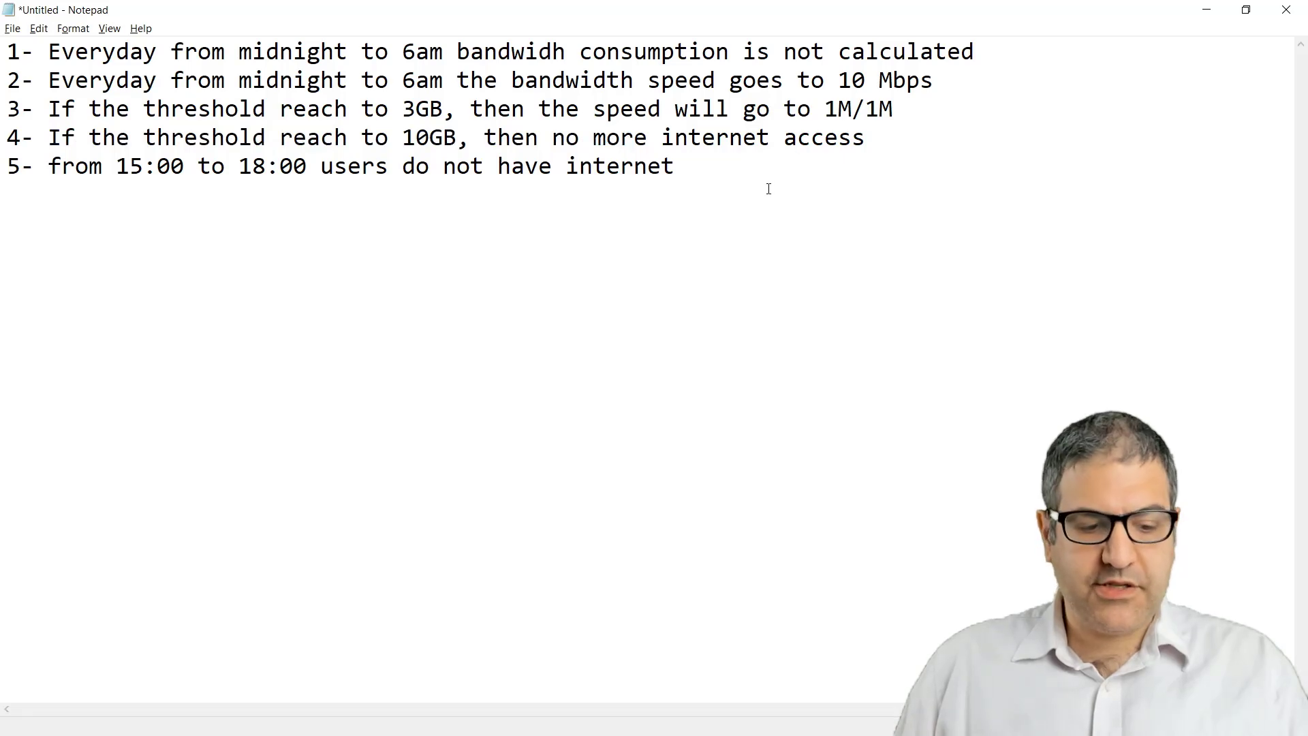
# - Back in the profile's policies, add a Traffic Based policy with a 10240 MB threshold
pyautogui.hotkey('alt', 'Tab')
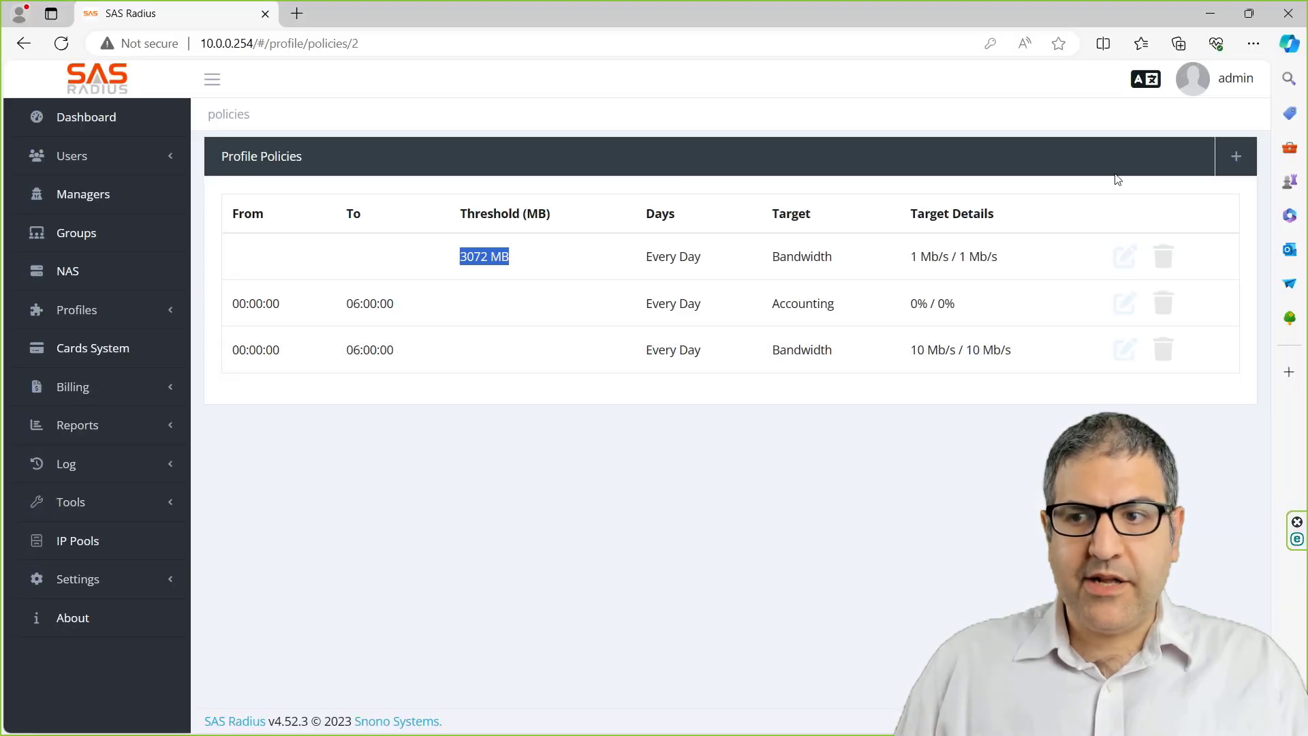
pyautogui.click(1236, 157)
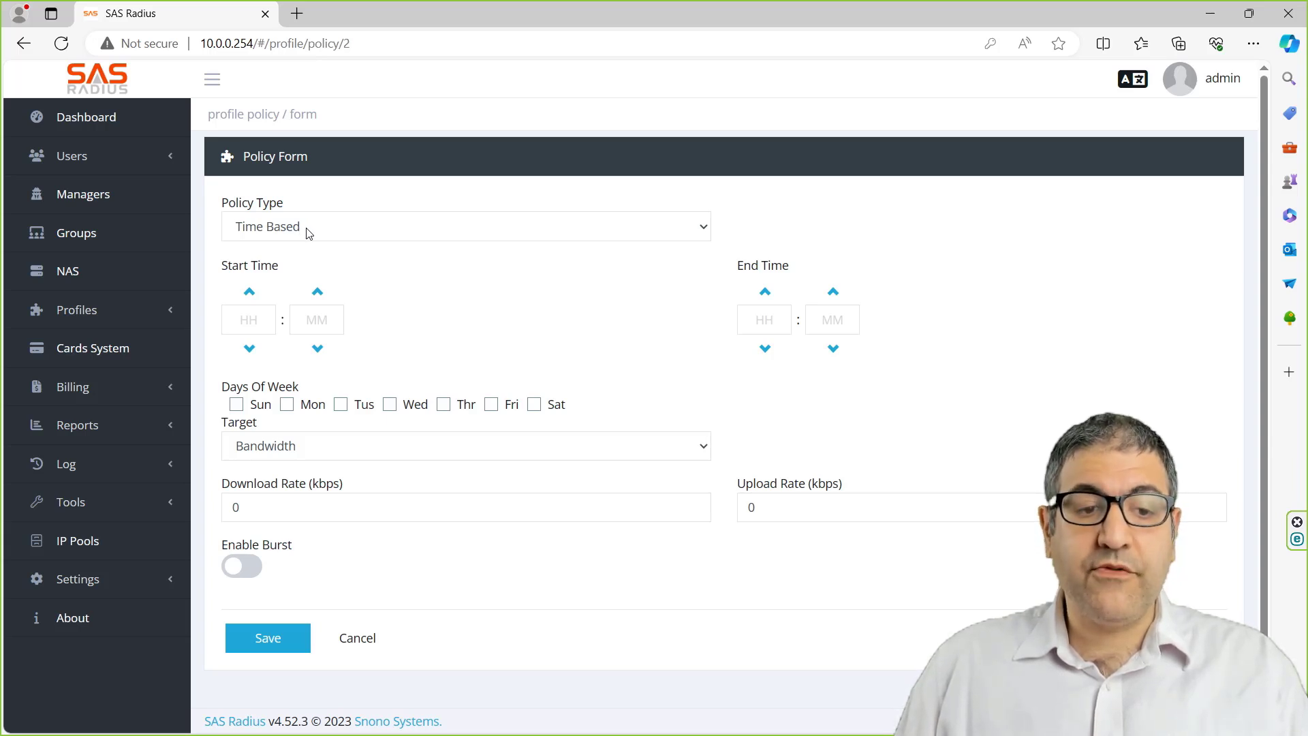
pyautogui.click(317, 233)
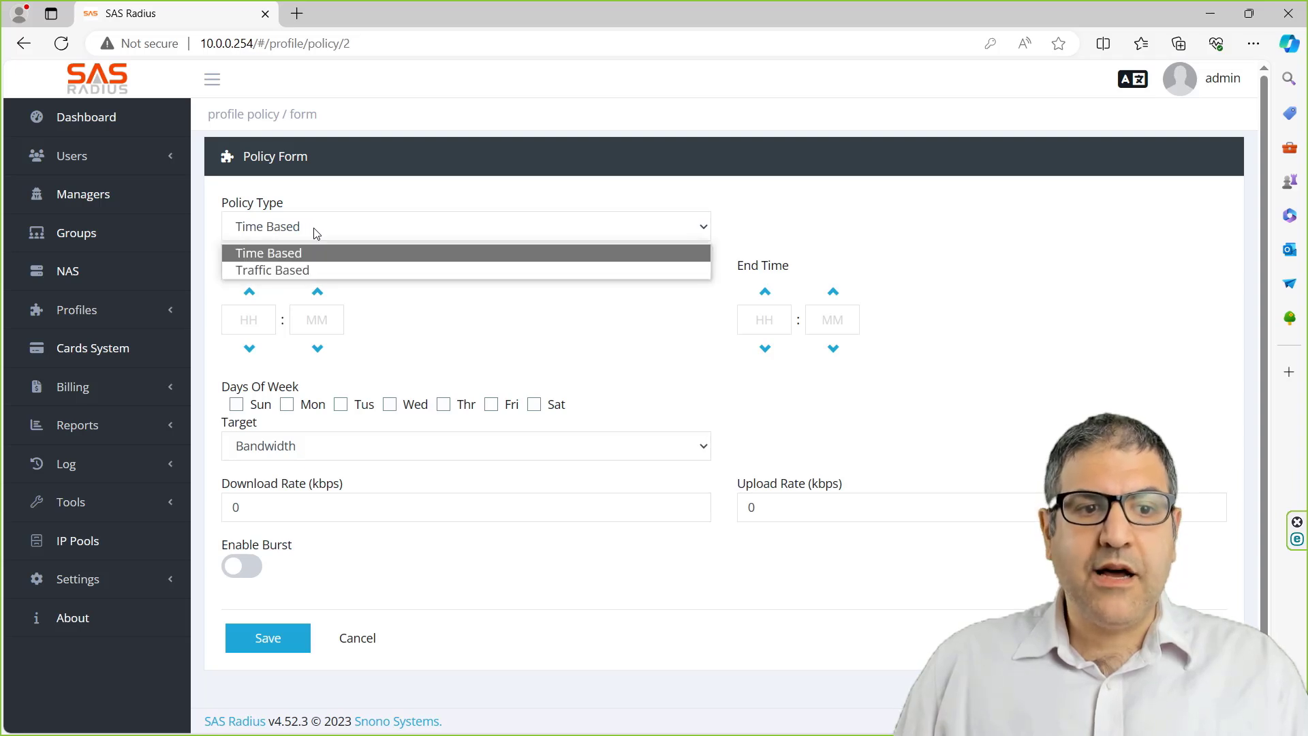
pyautogui.click(306, 271)
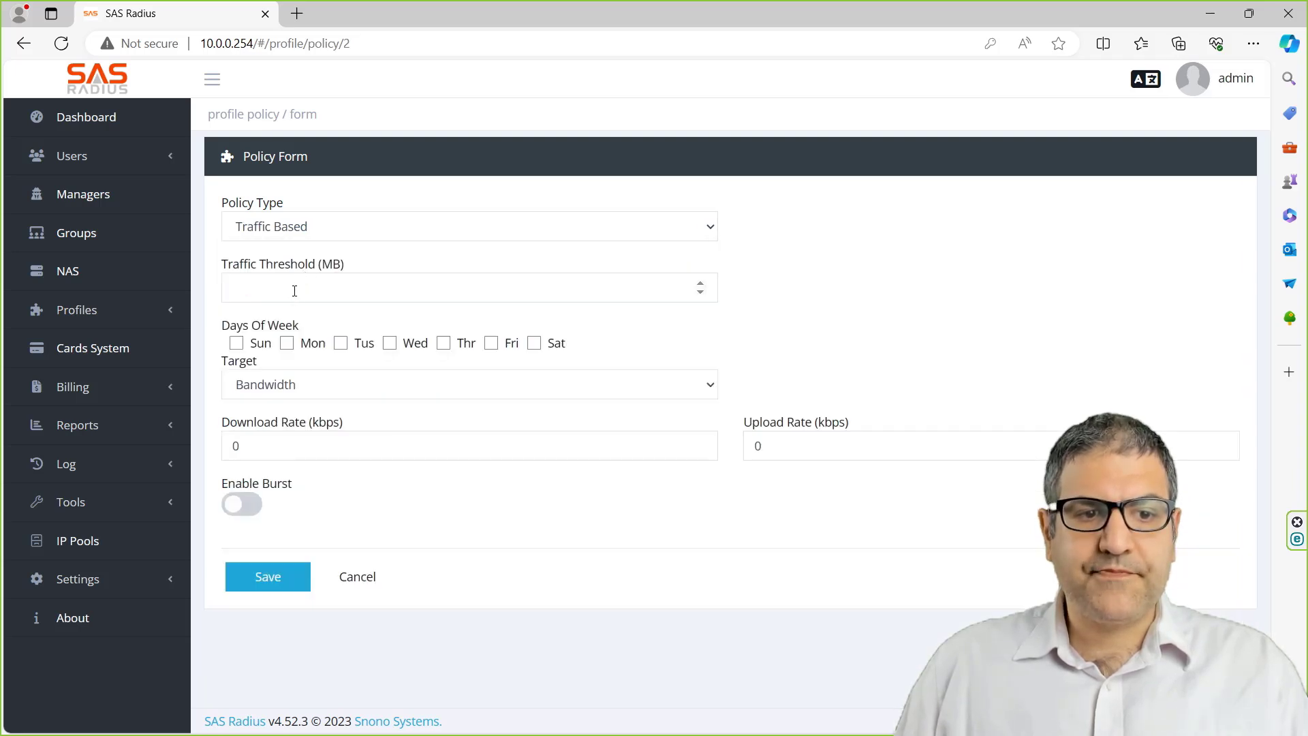
pyautogui.click(295, 291)
pyautogui.write('10240')
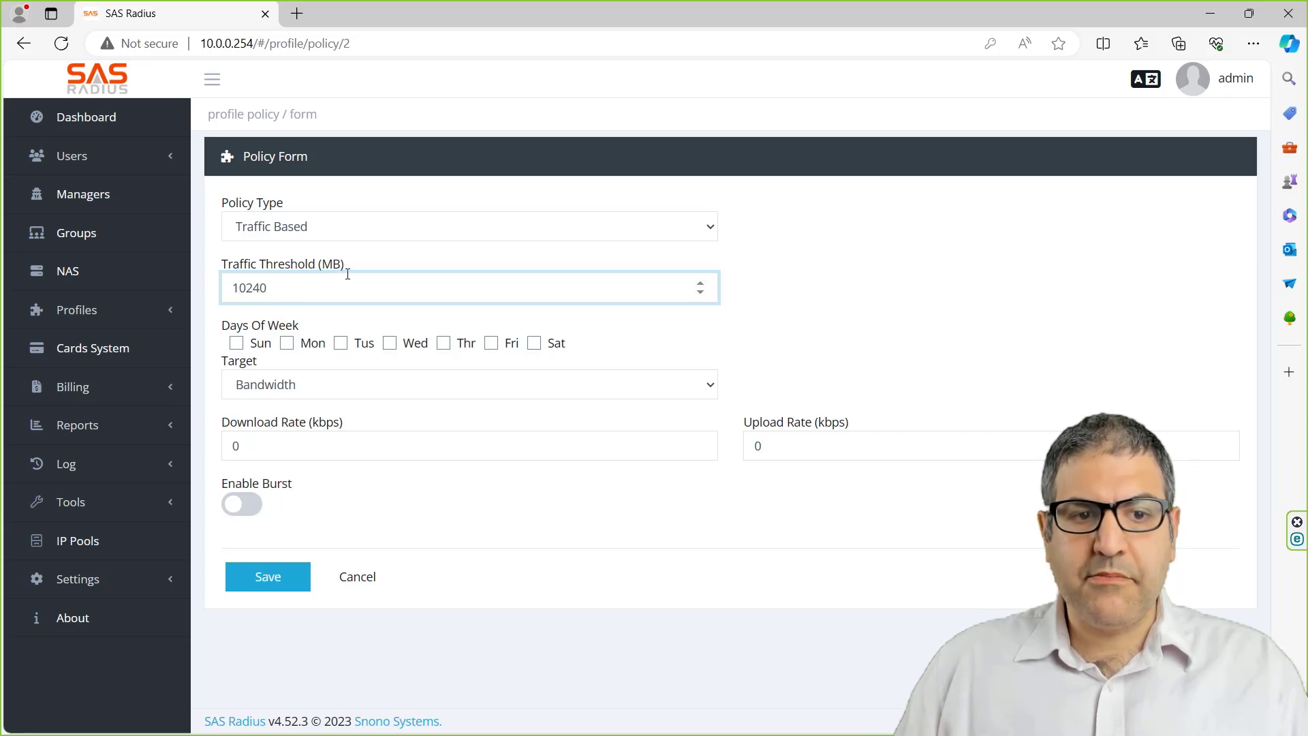
# - Apply it every day, Sunday through Saturday, with a Terminate target, and save it
pyautogui.click(235, 344)
pyautogui.click(287, 344)
pyautogui.click(339, 346)
pyautogui.click(390, 344)
pyautogui.click(443, 345)
pyautogui.click(494, 346)
pyautogui.click(535, 344)
pyautogui.click(350, 393)
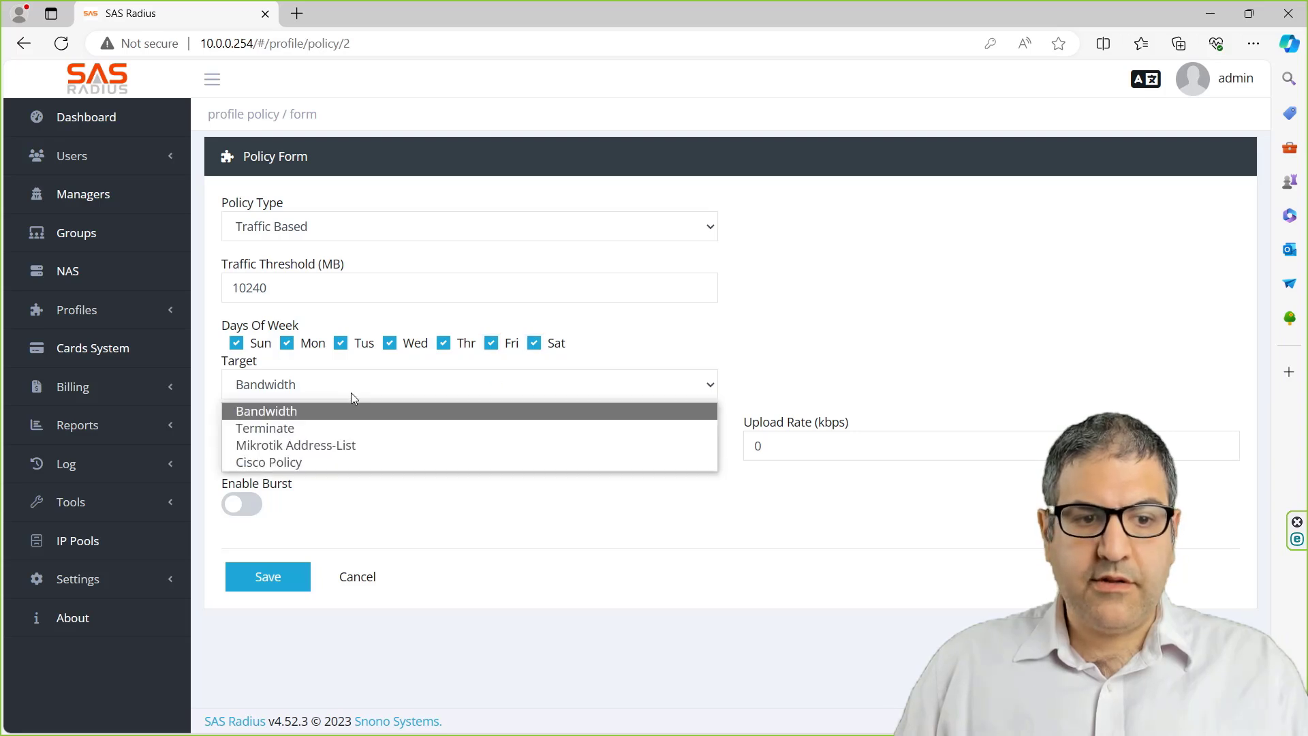
pyautogui.click(341, 427)
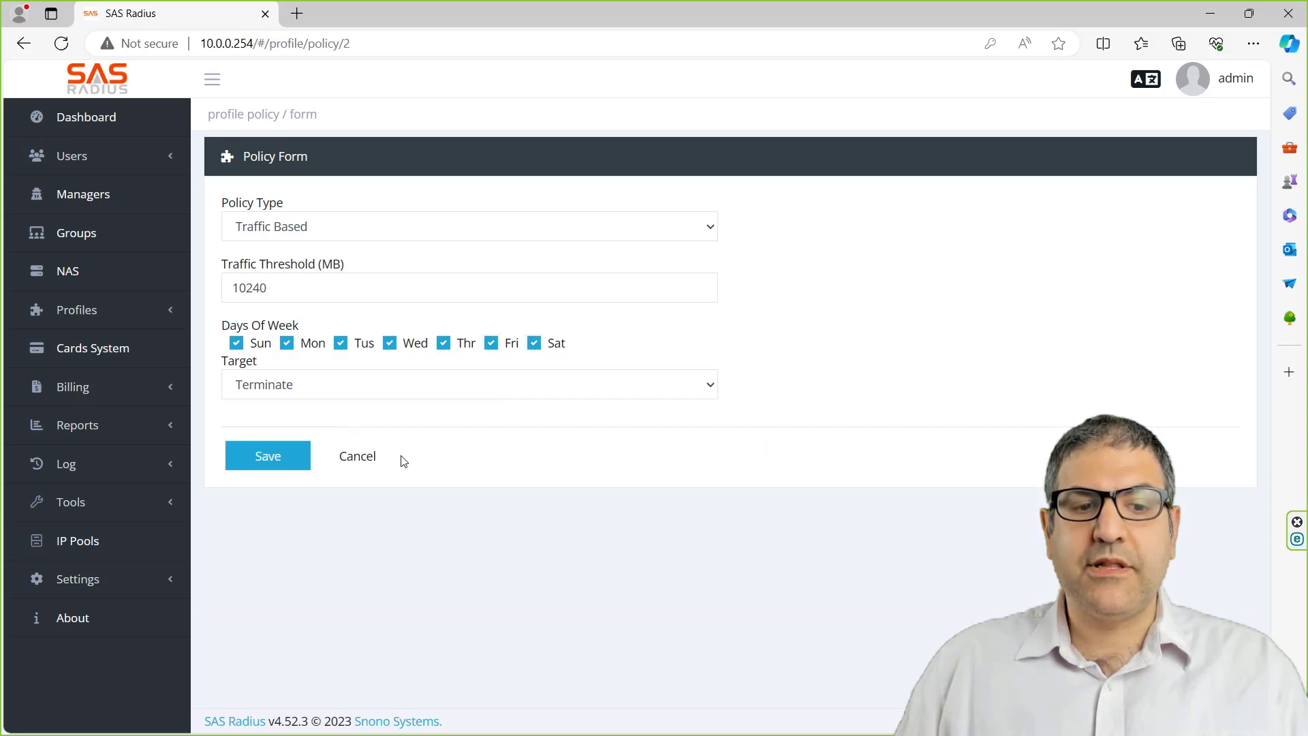
pyautogui.click(277, 458)
pyautogui.hotkey('alt', 'Tab')
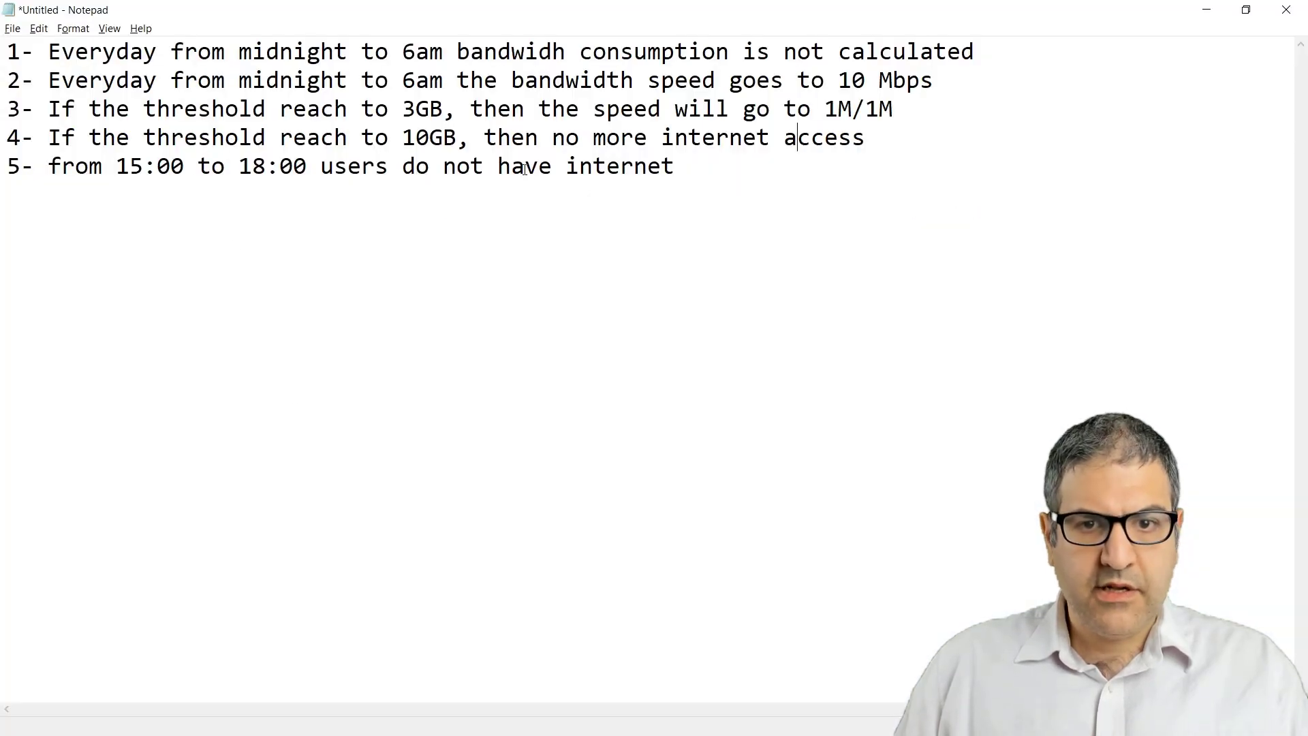
pyautogui.moveTo(470, 137); pyautogui.dragTo(877, 139)
pyautogui.click(845, 202)
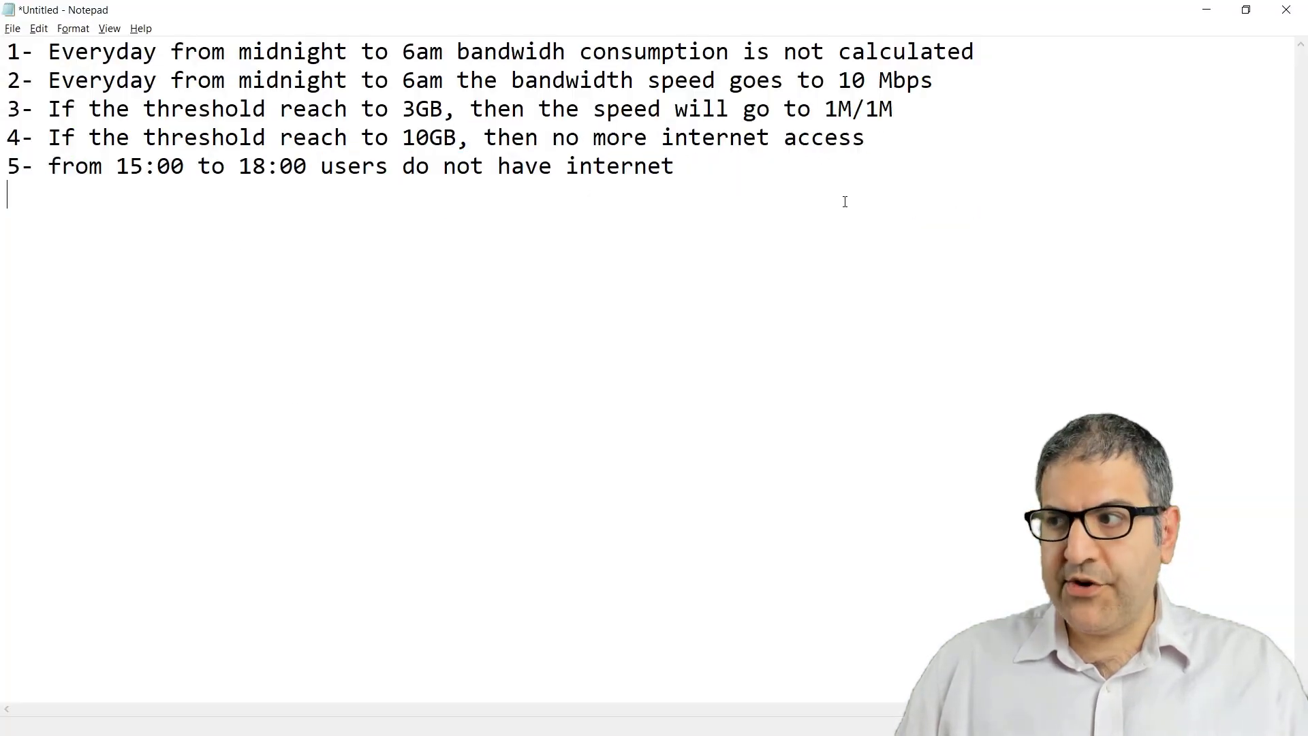
pyautogui.hotkey('alt', 'Tab')
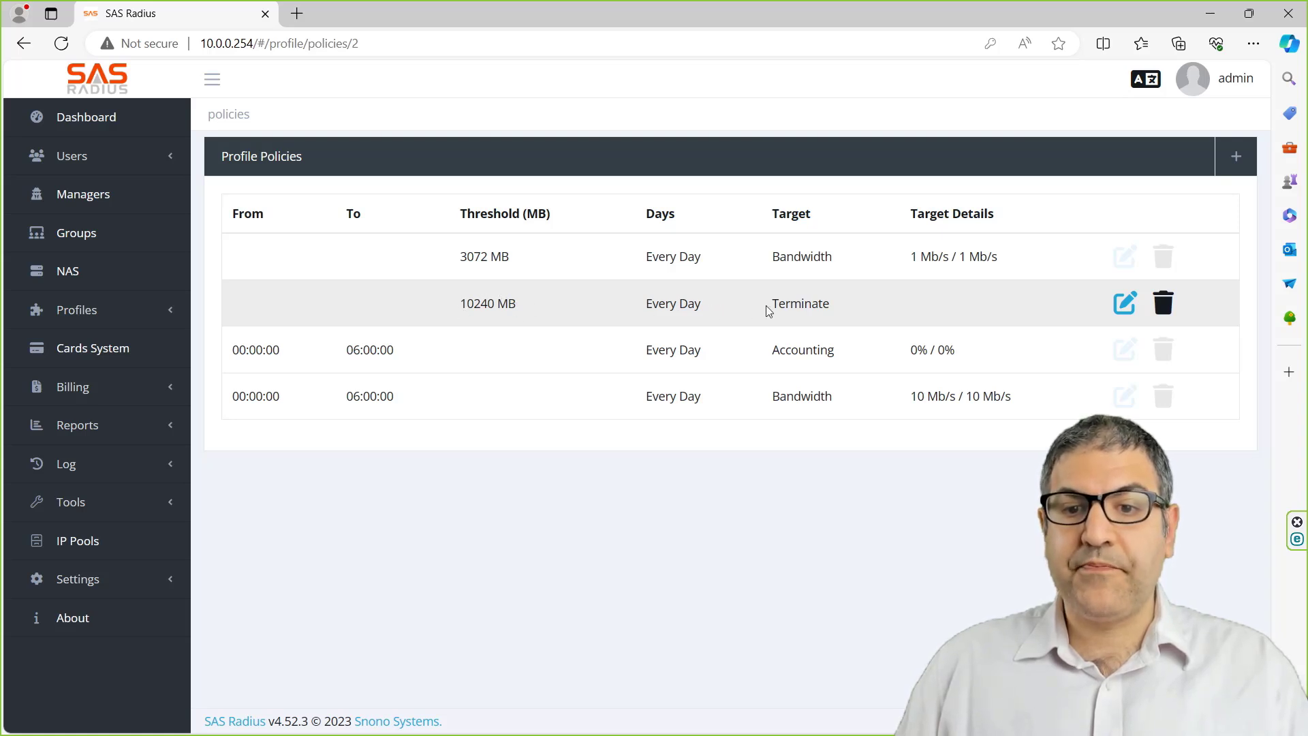
pyautogui.hotkey('alt', 'Tab')
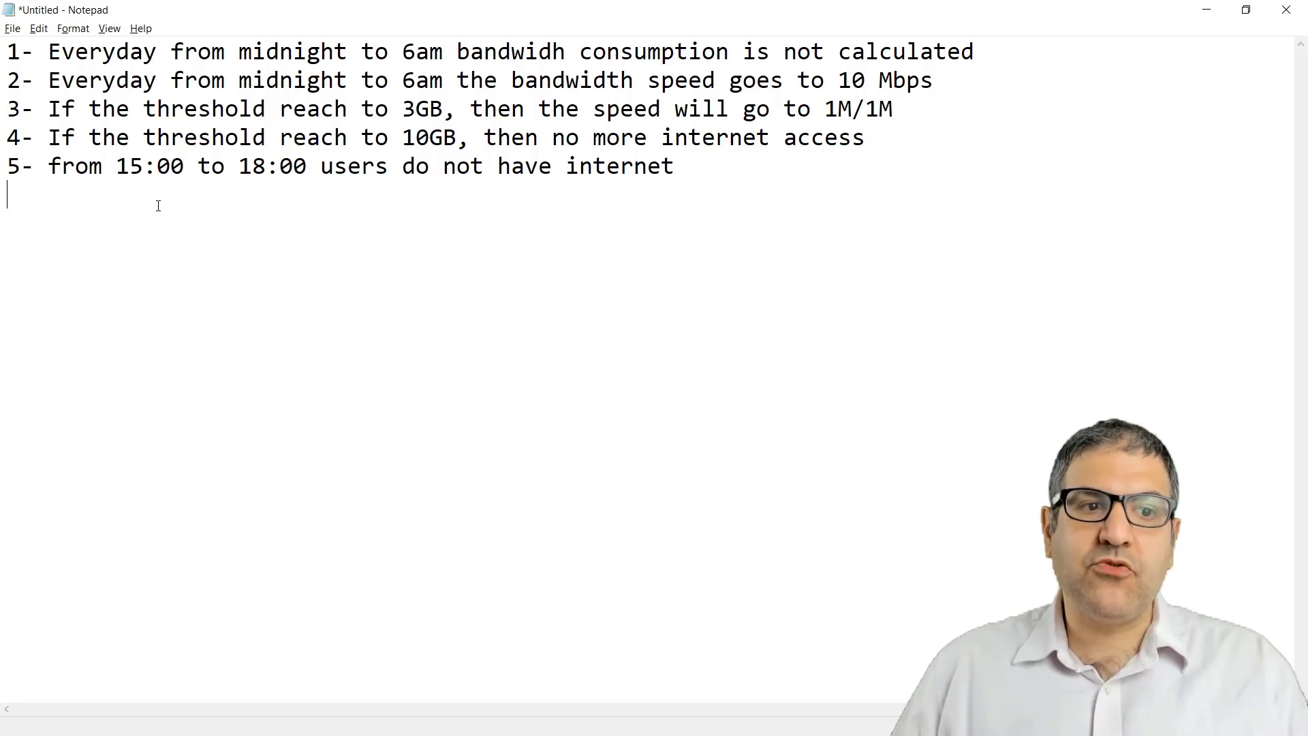
pyautogui.click(56, 169)
pyautogui.moveTo(57, 170); pyautogui.dragTo(634, 169)
pyautogui.click(543, 234)
pyautogui.hotkey('alt', 'Tab')
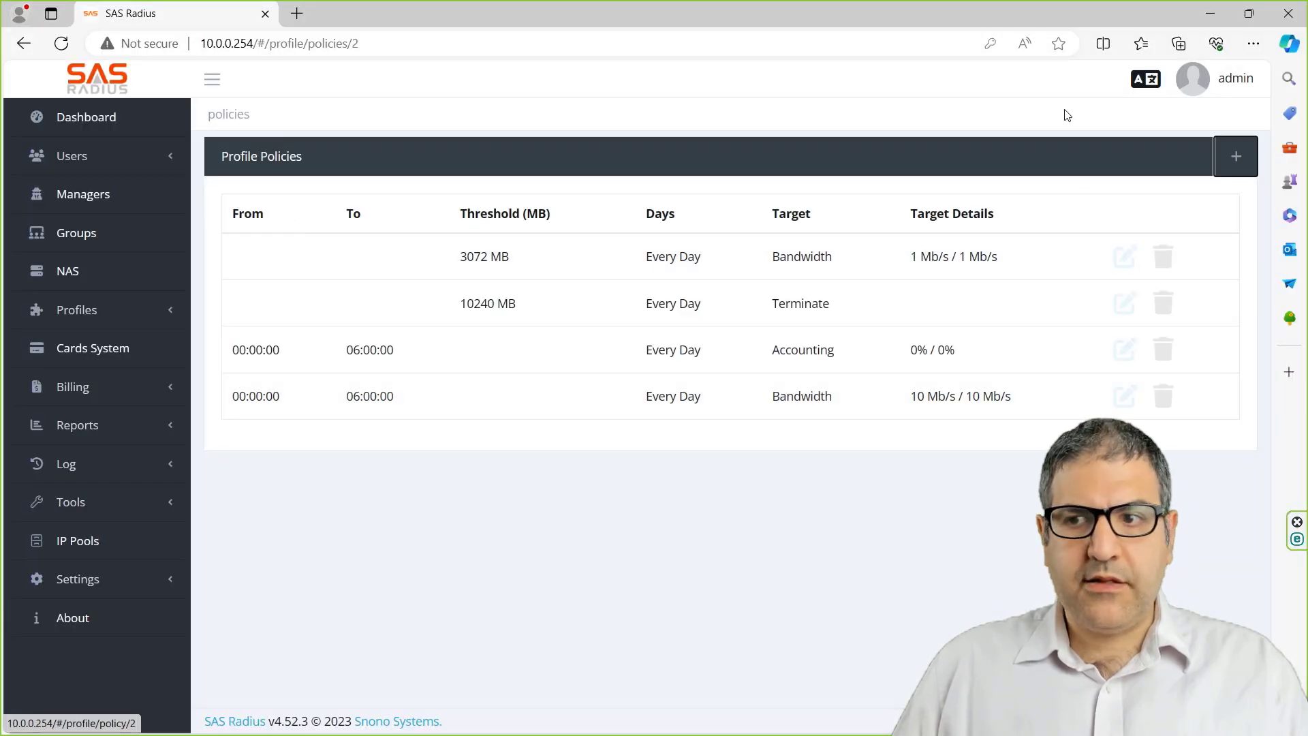
# - Add another policy with a 15:00 to 18:00 time window
pyautogui.click(1250, 157)
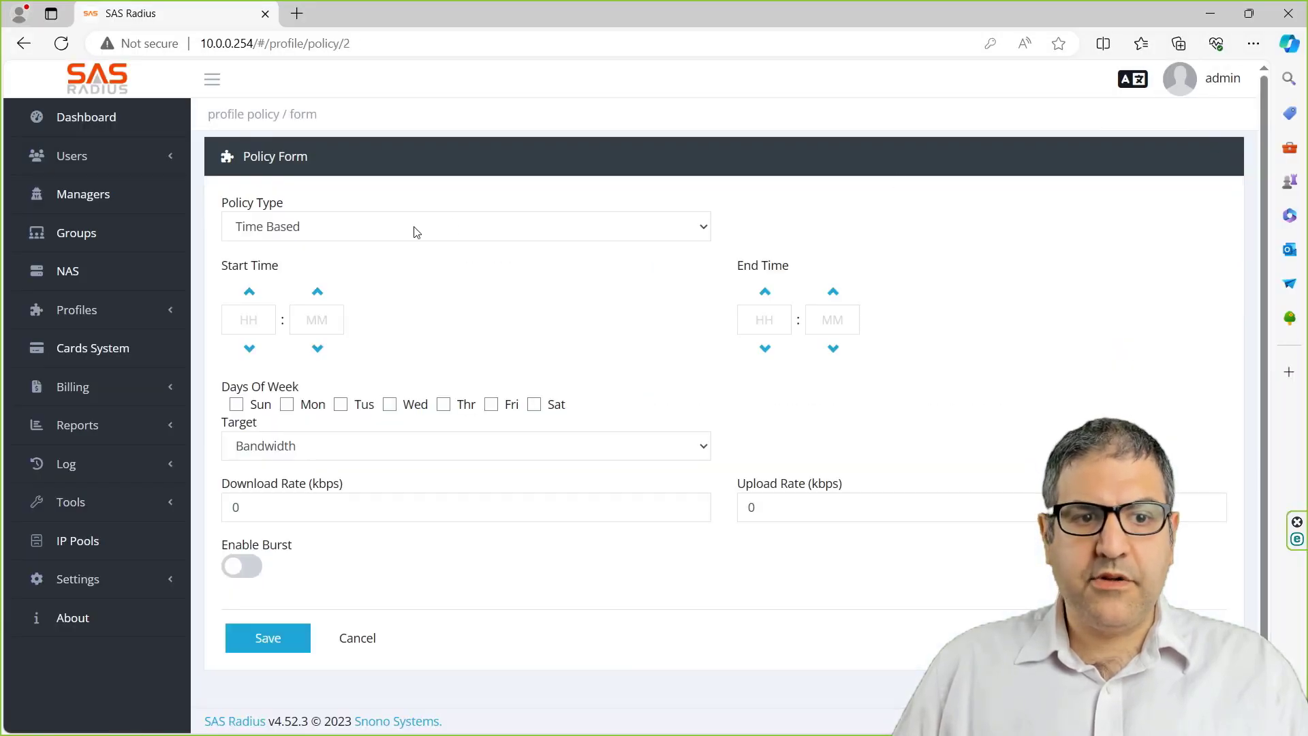
pyautogui.click(250, 317)
pyautogui.write('15')
pyautogui.press('Tab')
pyautogui.write('00')
pyautogui.press('Tab')
pyautogui.write('18')
pyautogui.press('Tab')
pyautogui.write('00')
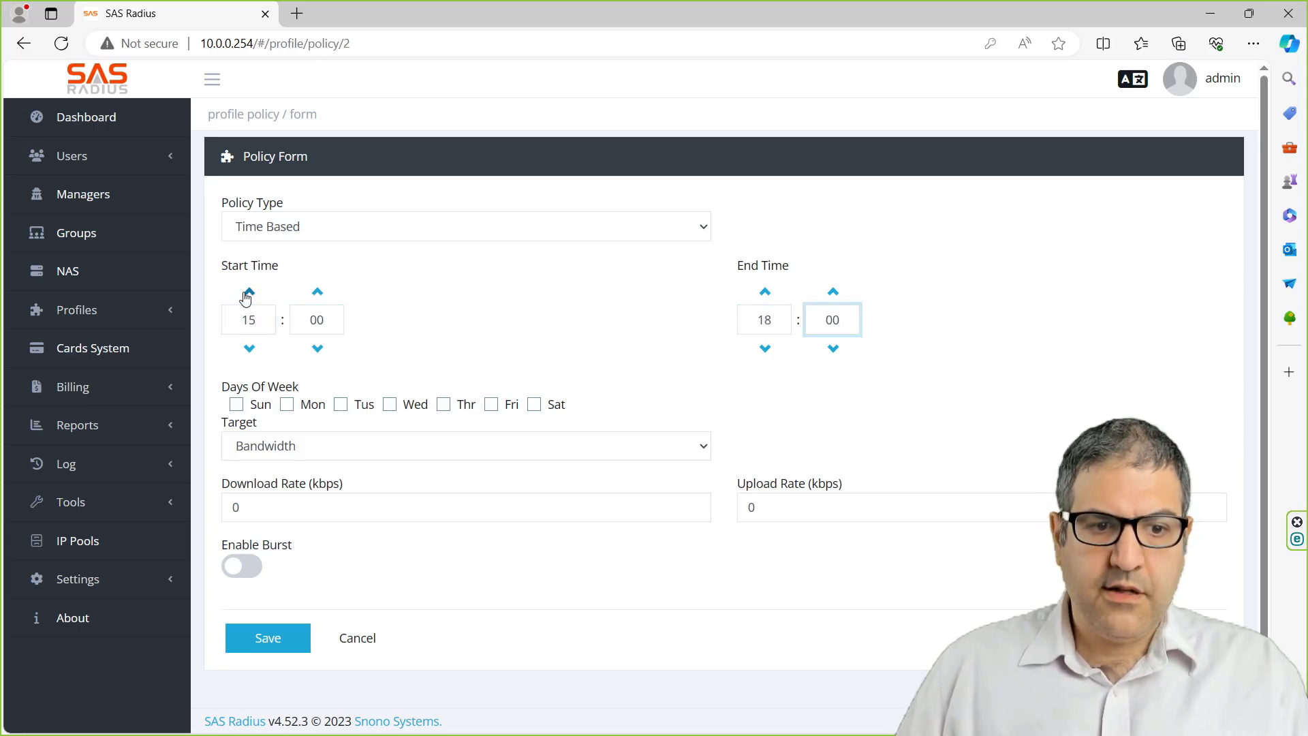
# - Tick all seven days, set the target to Terminate, and save the policy
pyautogui.click(237, 405)
pyautogui.click(287, 405)
pyautogui.click(341, 405)
pyautogui.click(391, 404)
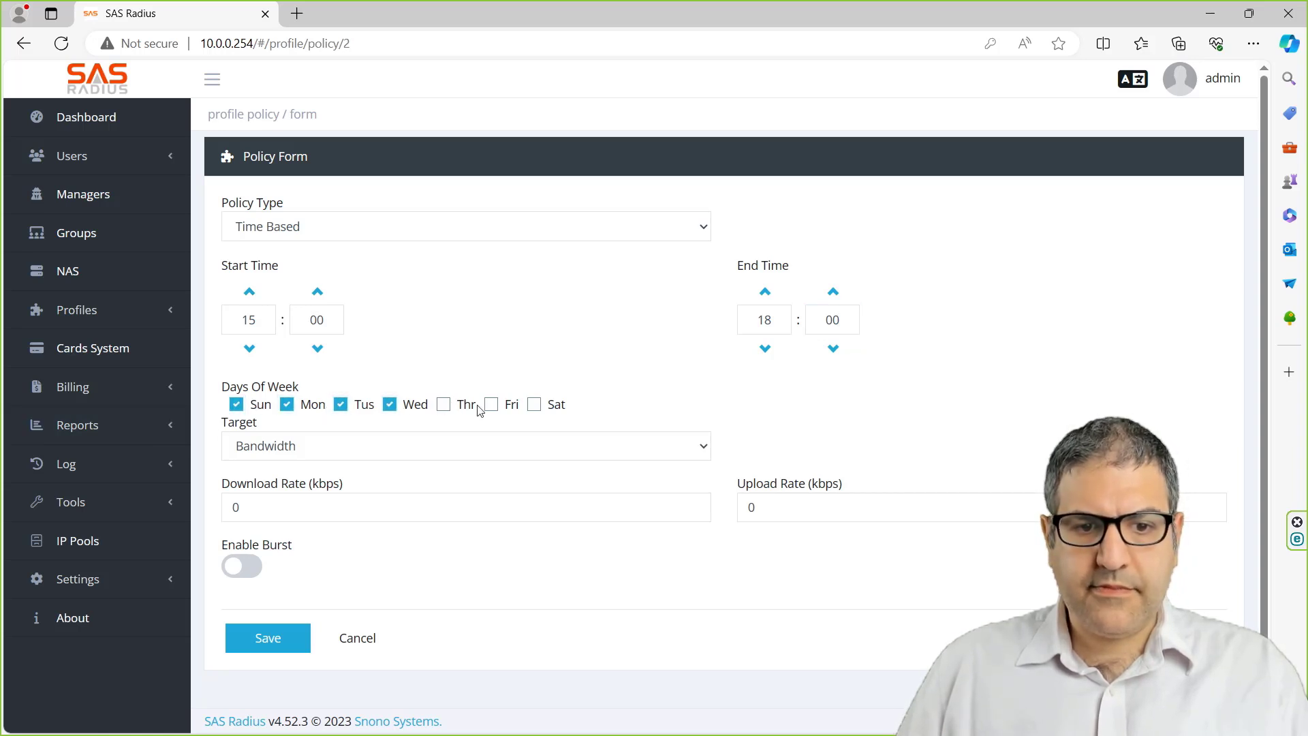
pyautogui.tripleClick(481, 409)
pyautogui.click(492, 407)
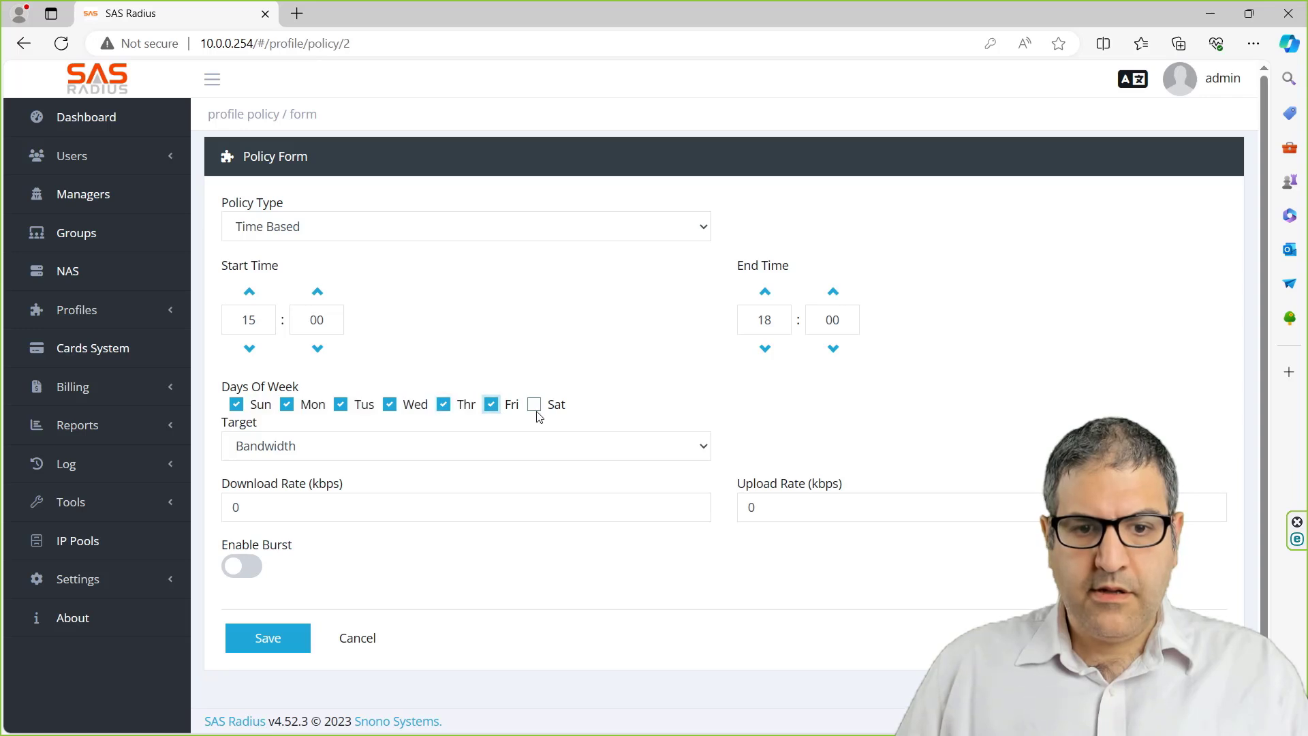
pyautogui.click(534, 406)
pyautogui.click(426, 446)
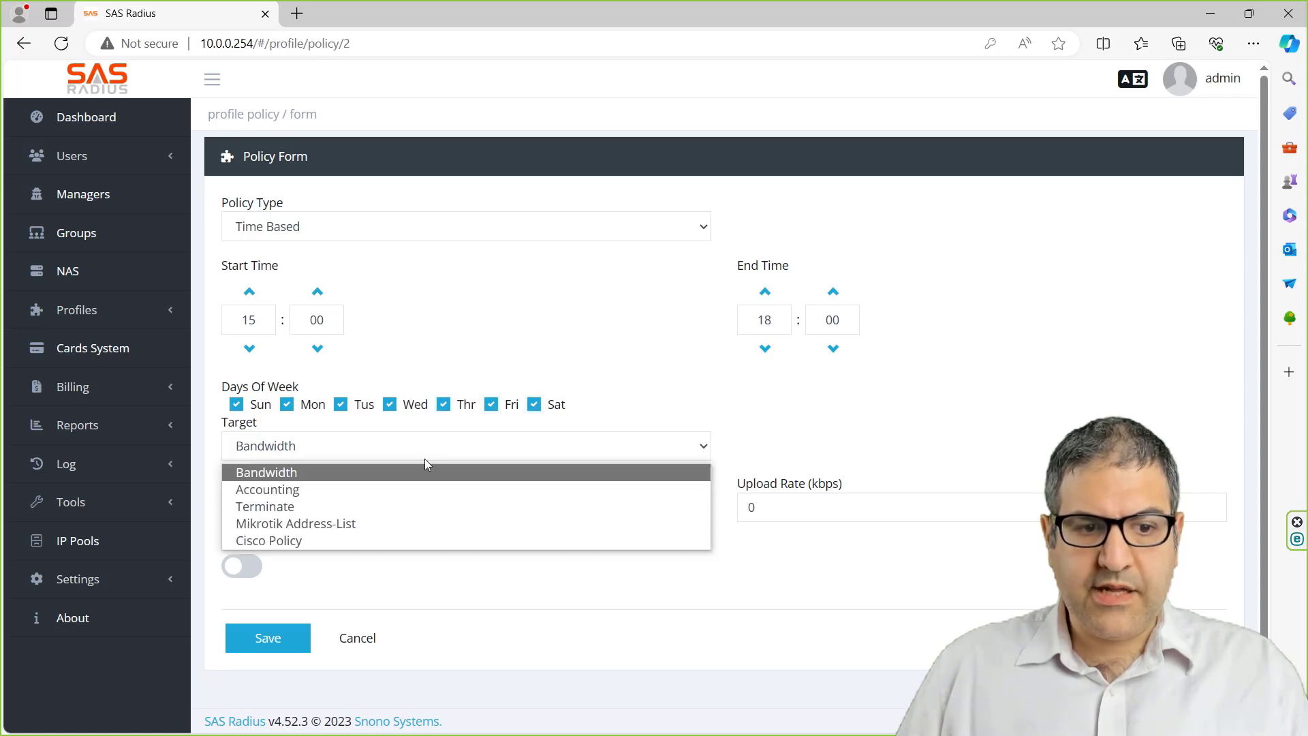
pyautogui.click(333, 507)
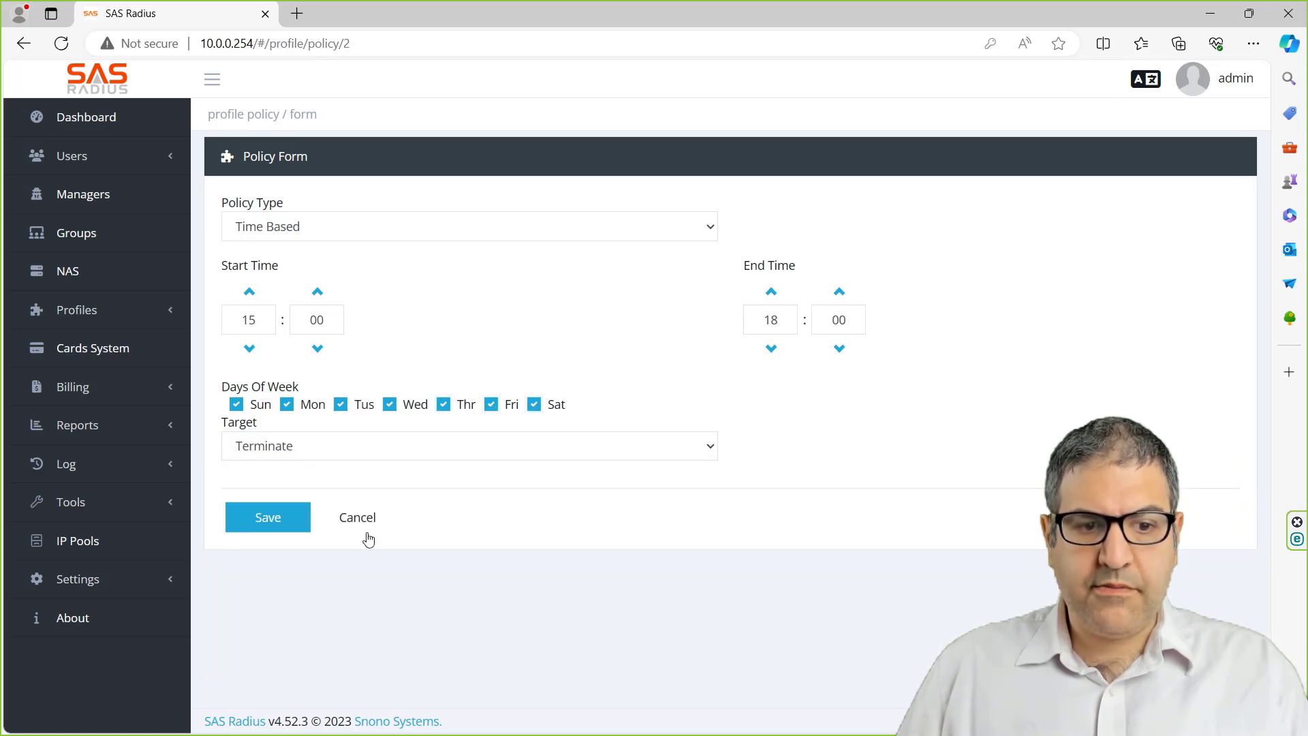
pyautogui.click(267, 519)
# - Check off all five numbered policy notes in Notepad, then return to the browser
pyautogui.hotkey('alt', 'Tab')
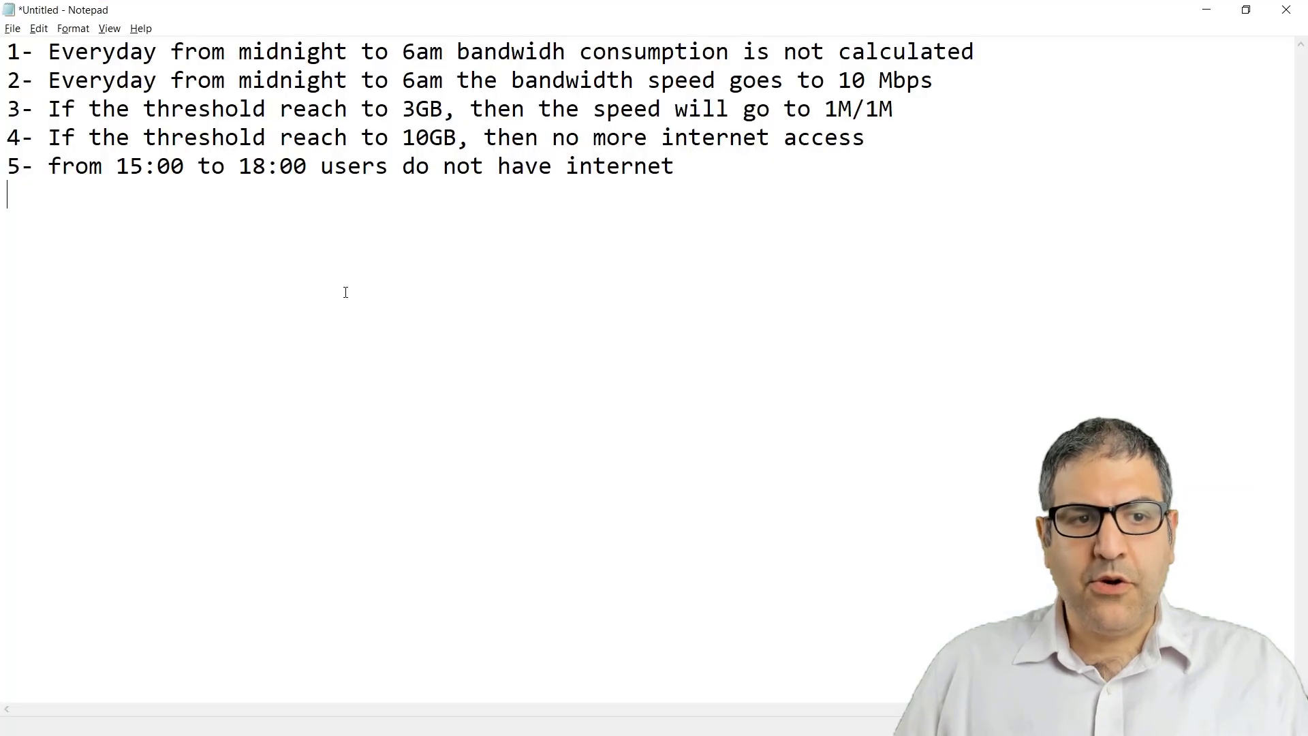
pyautogui.moveTo(580, 189); pyautogui.dragTo(7, 53)
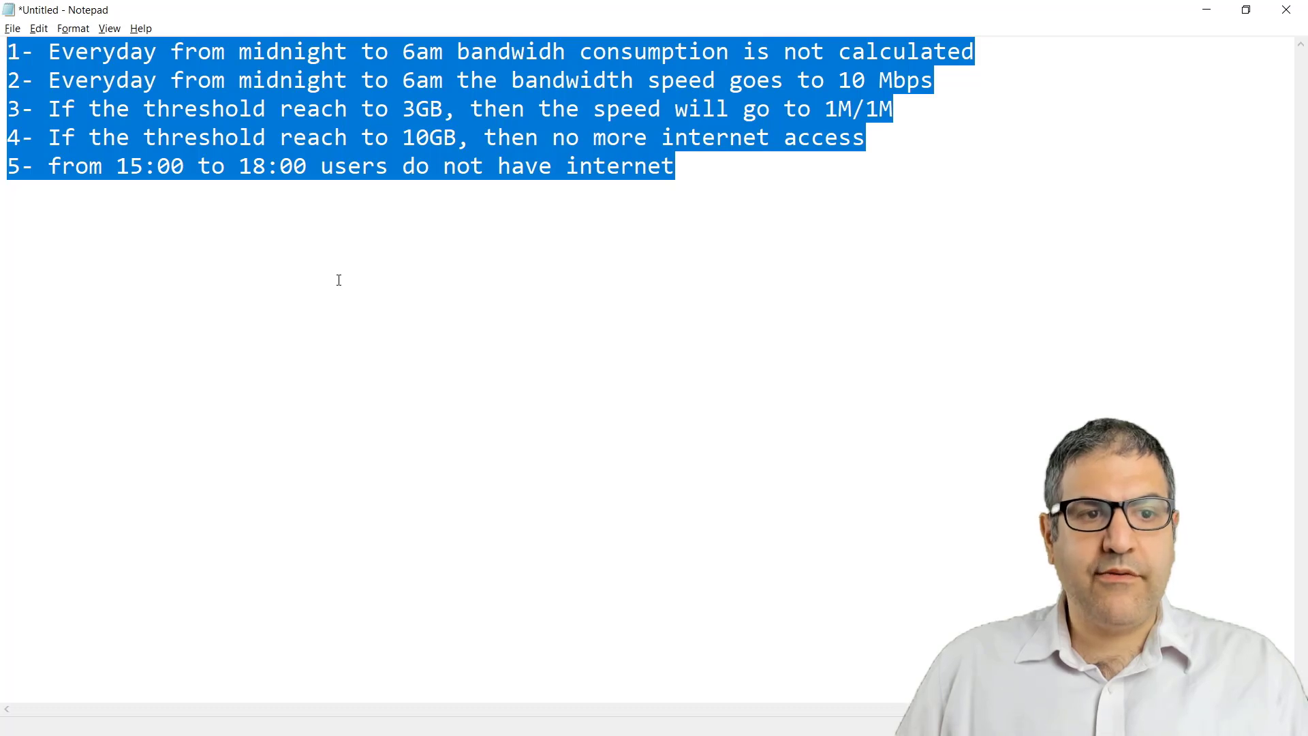
pyautogui.click(339, 280)
pyautogui.hotkey('alt', 'Tab')
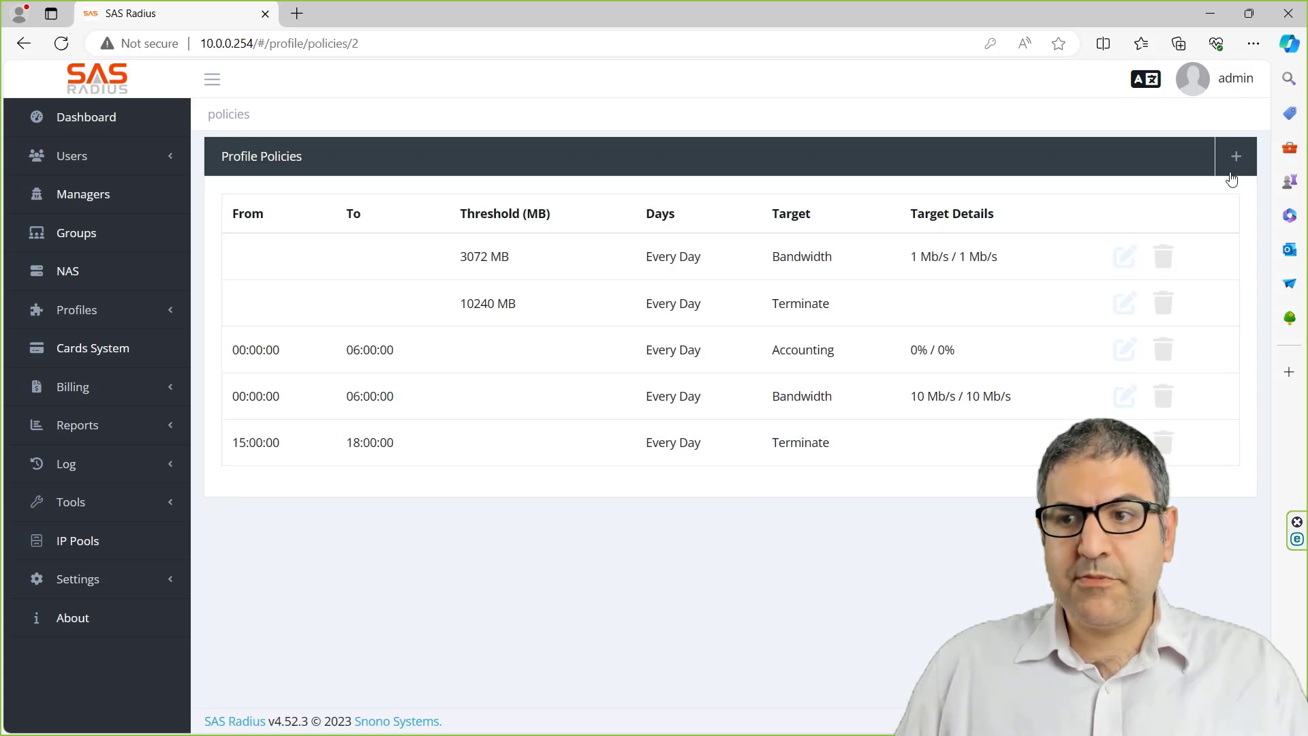
pyautogui.click(1125, 258)
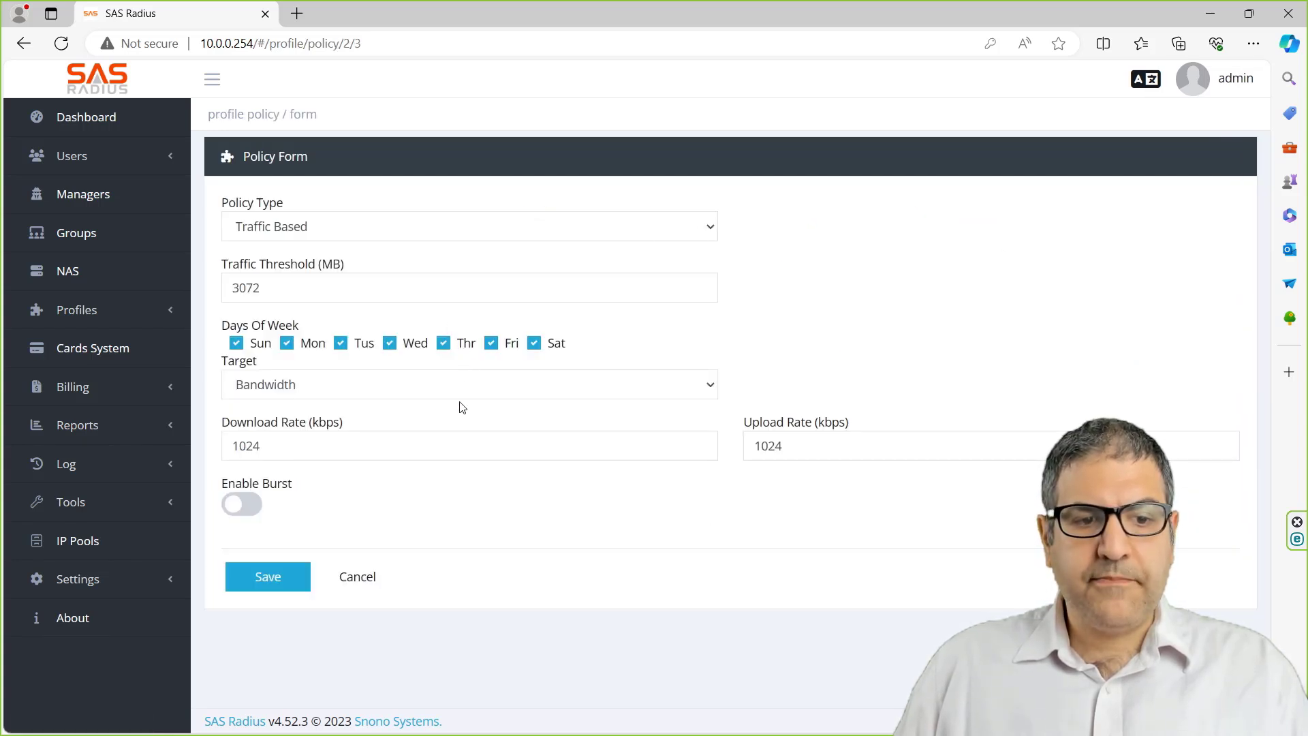
pyautogui.click(406, 389)
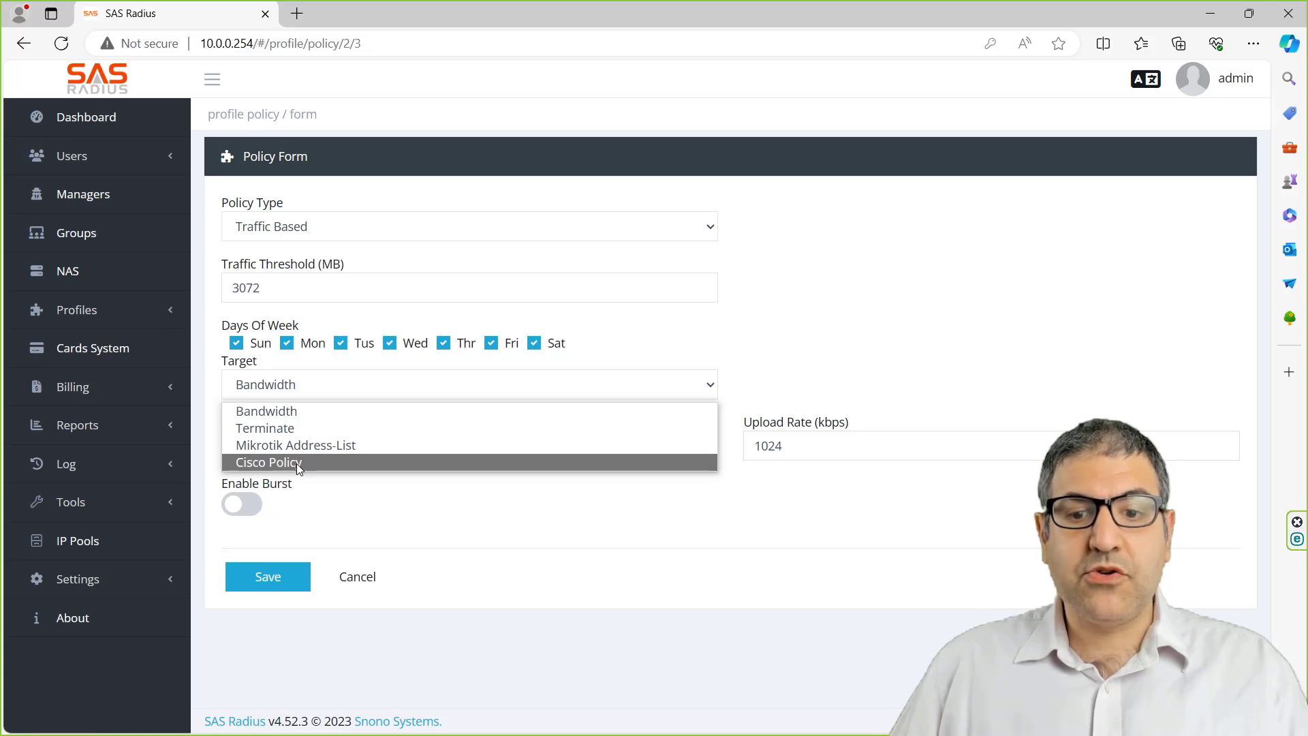
pyautogui.click(342, 514)
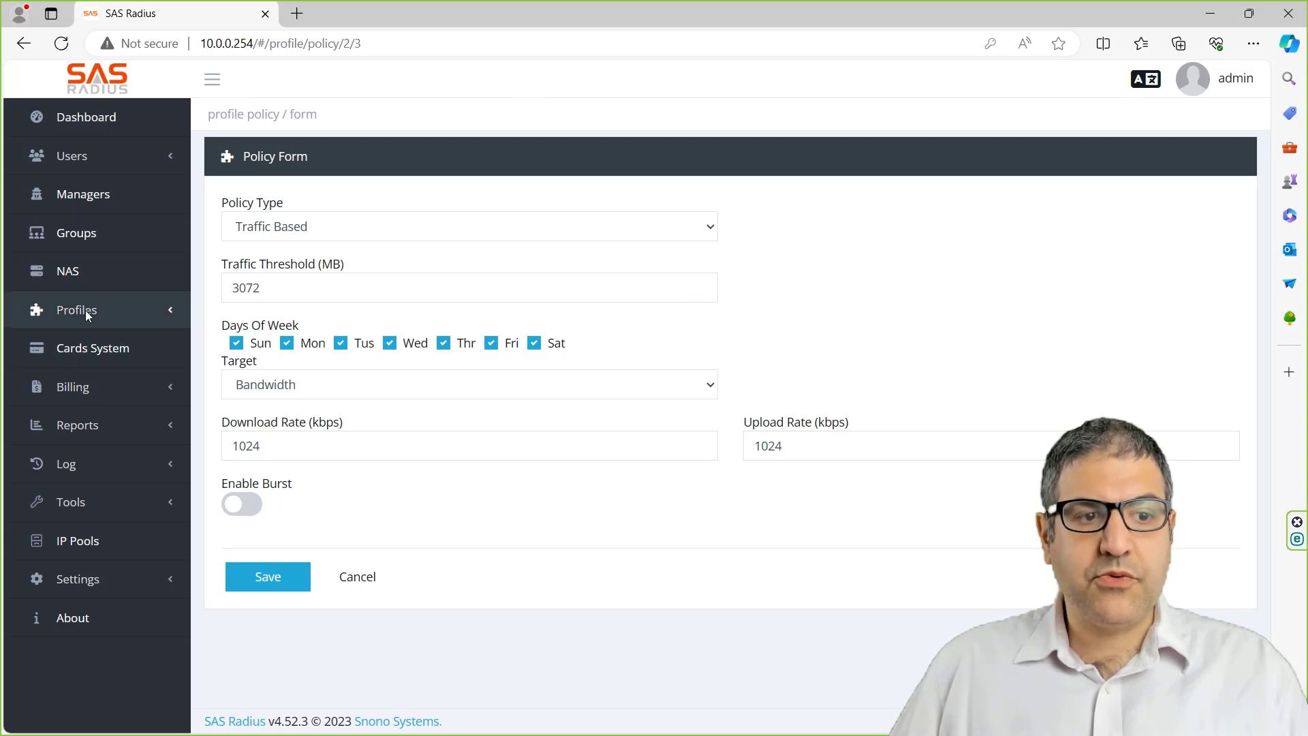
# - Start a new profile policy and enter a 10:00 start time
pyautogui.click(24, 43)
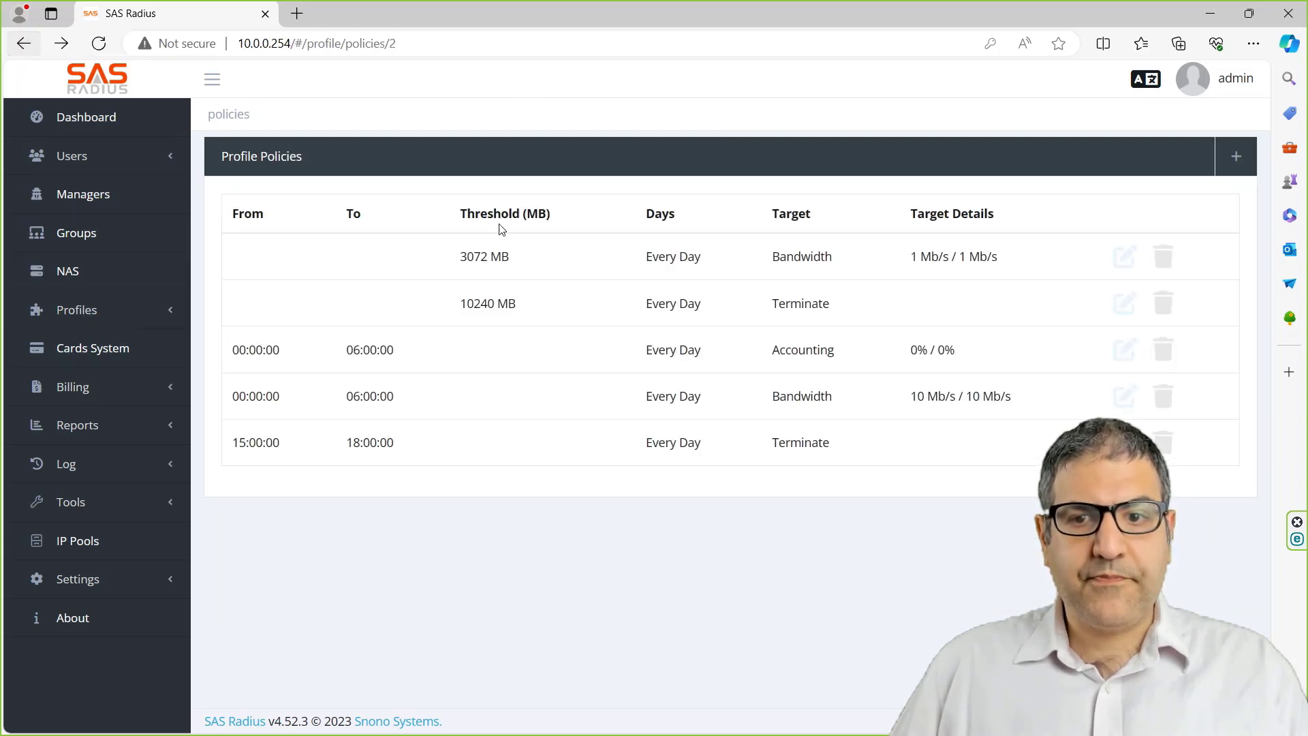
pyautogui.click(1236, 161)
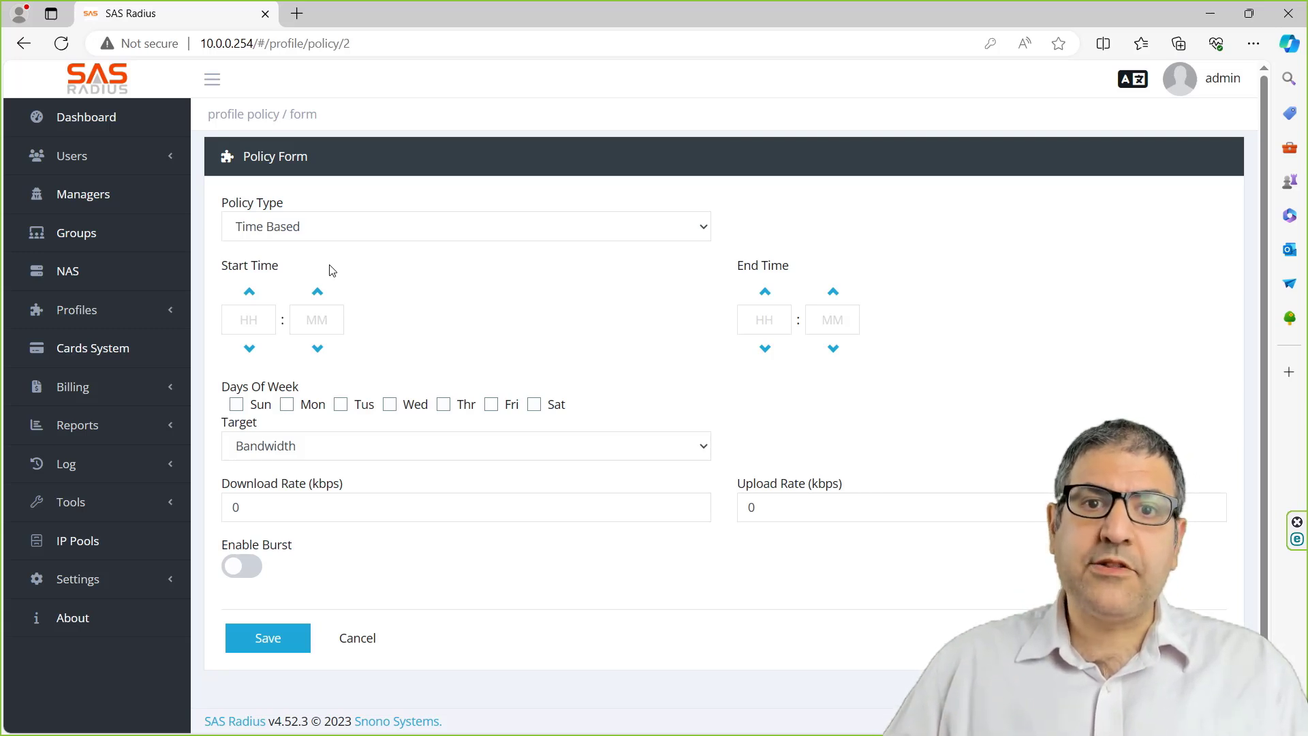
pyautogui.click(237, 324)
pyautogui.write('10')
pyautogui.press('Tab')
pyautogui.write('00')
pyautogui.press('Tab')
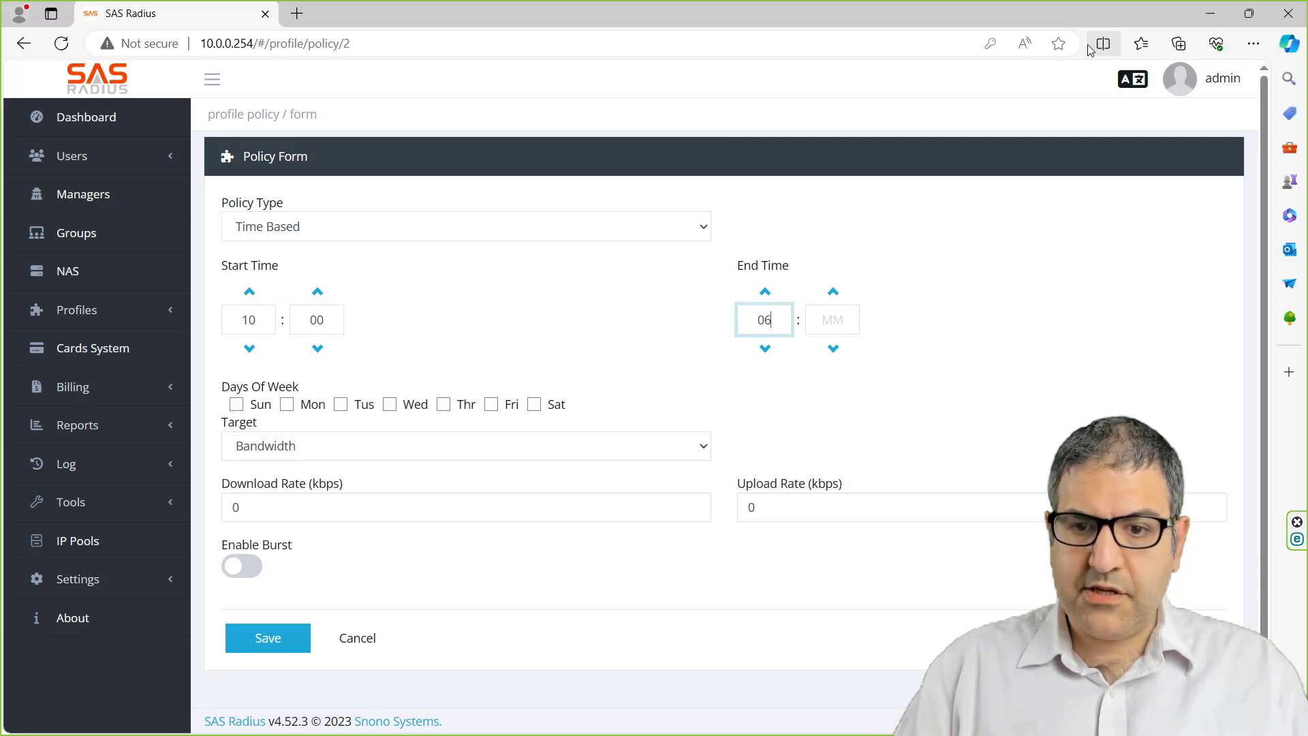
pyautogui.press('Tab')
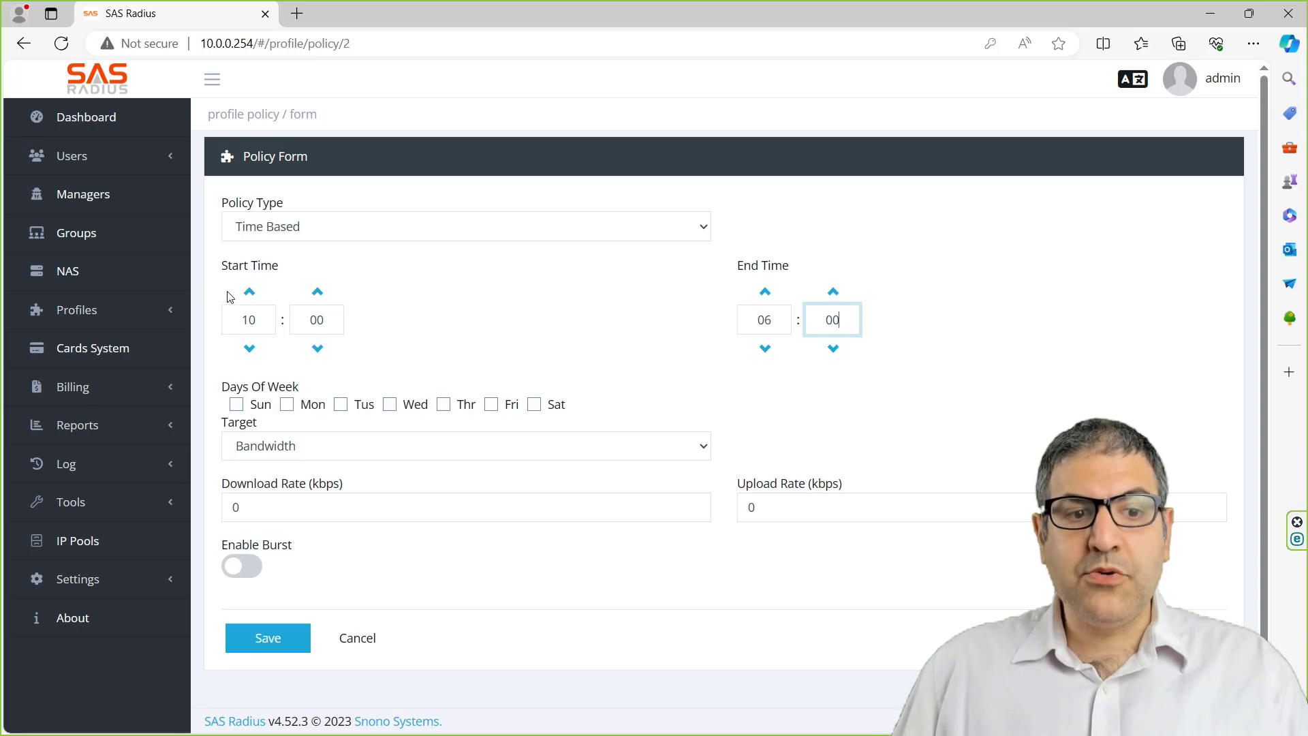
# - Change the window to start at hour 22 and end at 23:59
pyautogui.moveTo(268, 323); pyautogui.dragTo(218, 325)
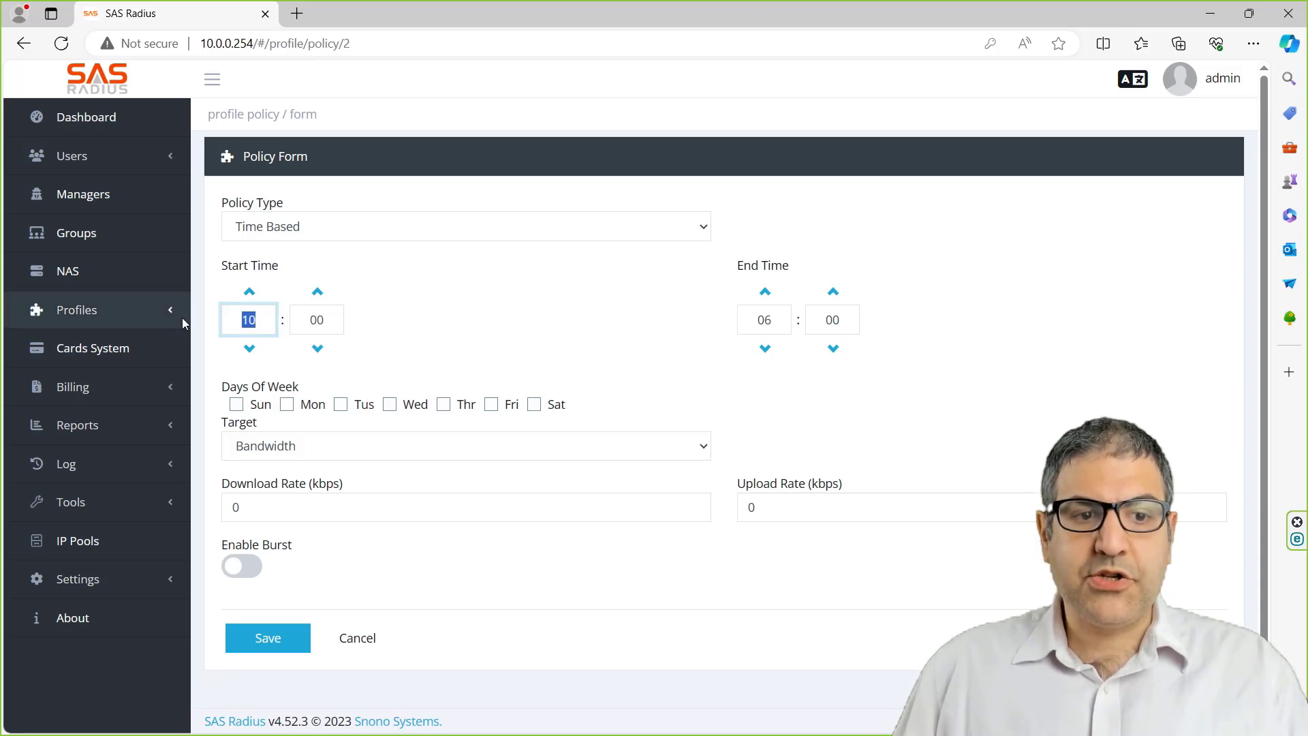
pyautogui.write('22')
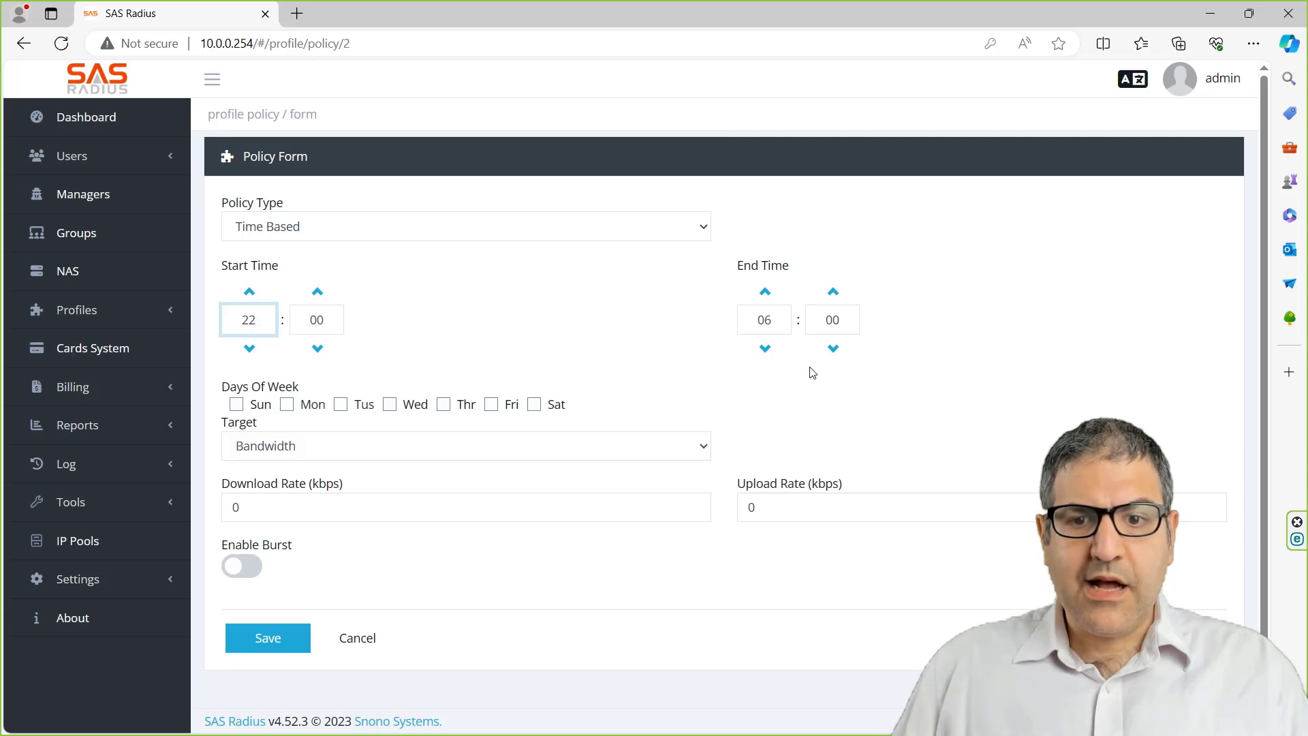
pyautogui.click(773, 323)
pyautogui.write('23')
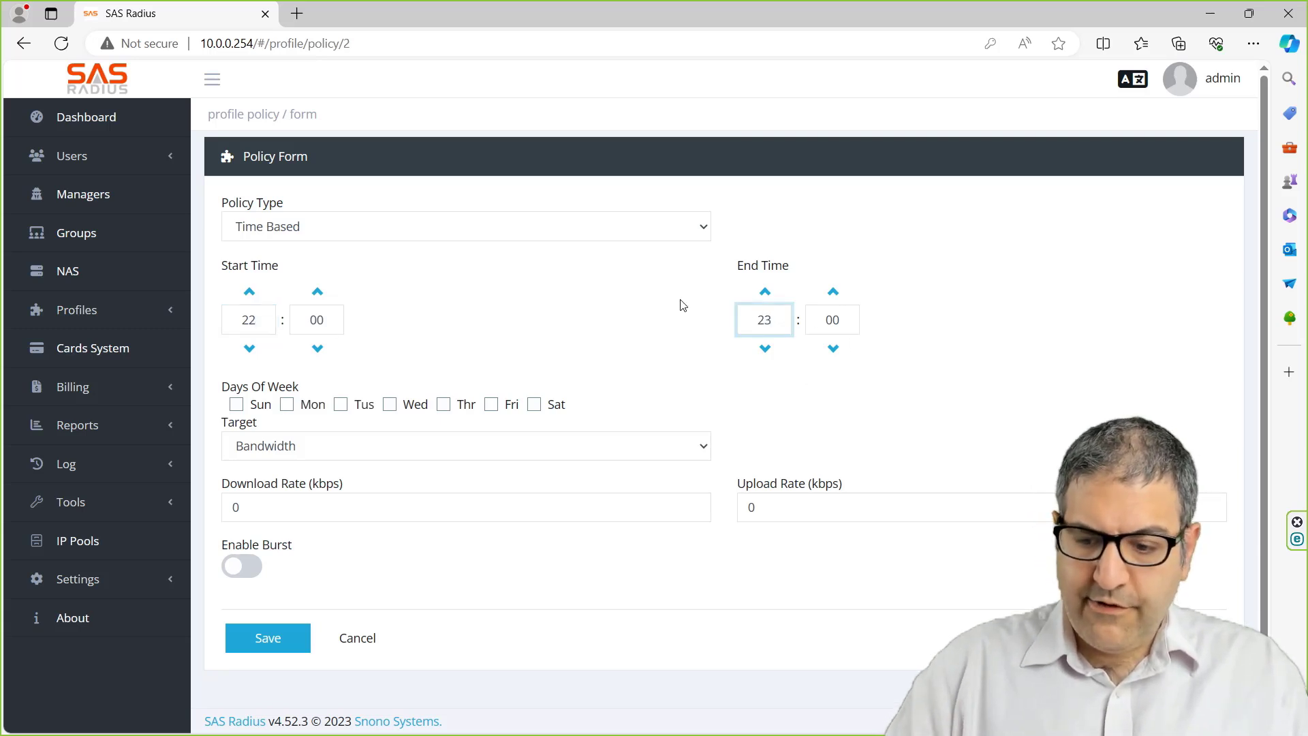
pyautogui.press('Tab')
pyautogui.write('59')
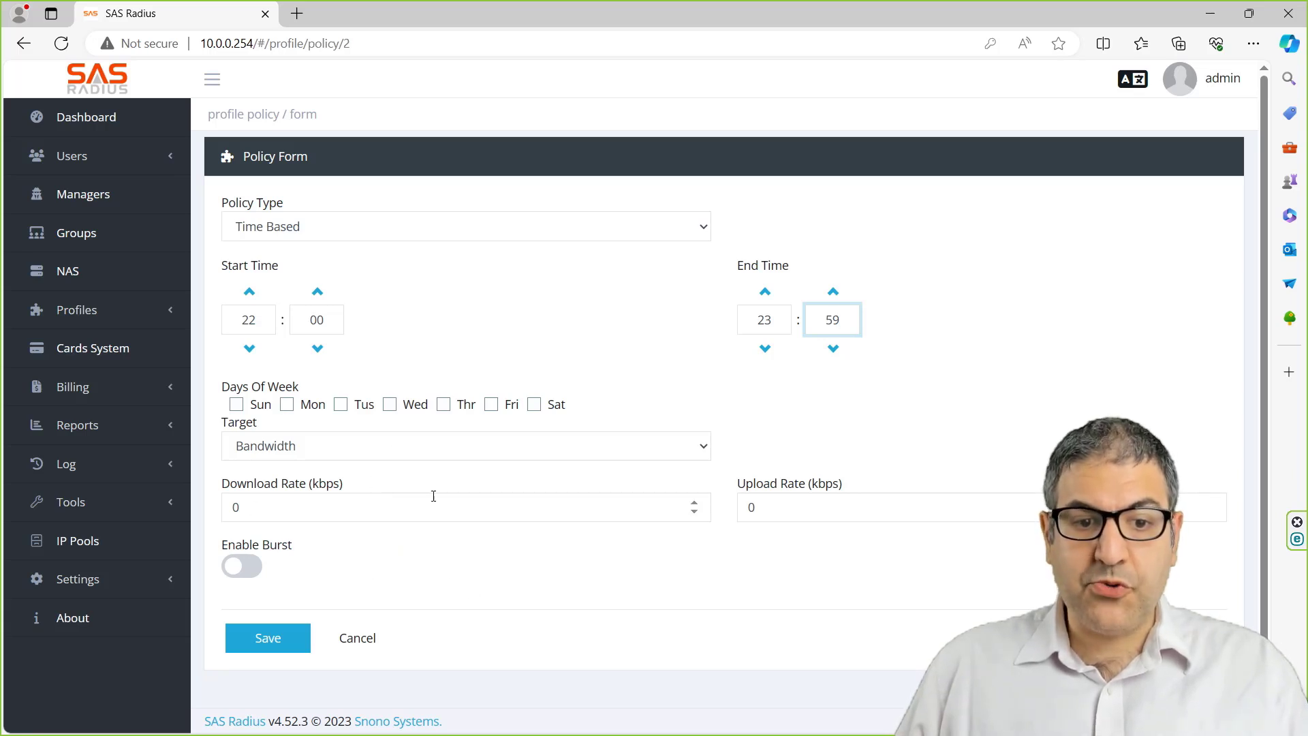
# - Change the policy's start hour to 00 and its end time to 06:00
pyautogui.doubleClick(250, 320)
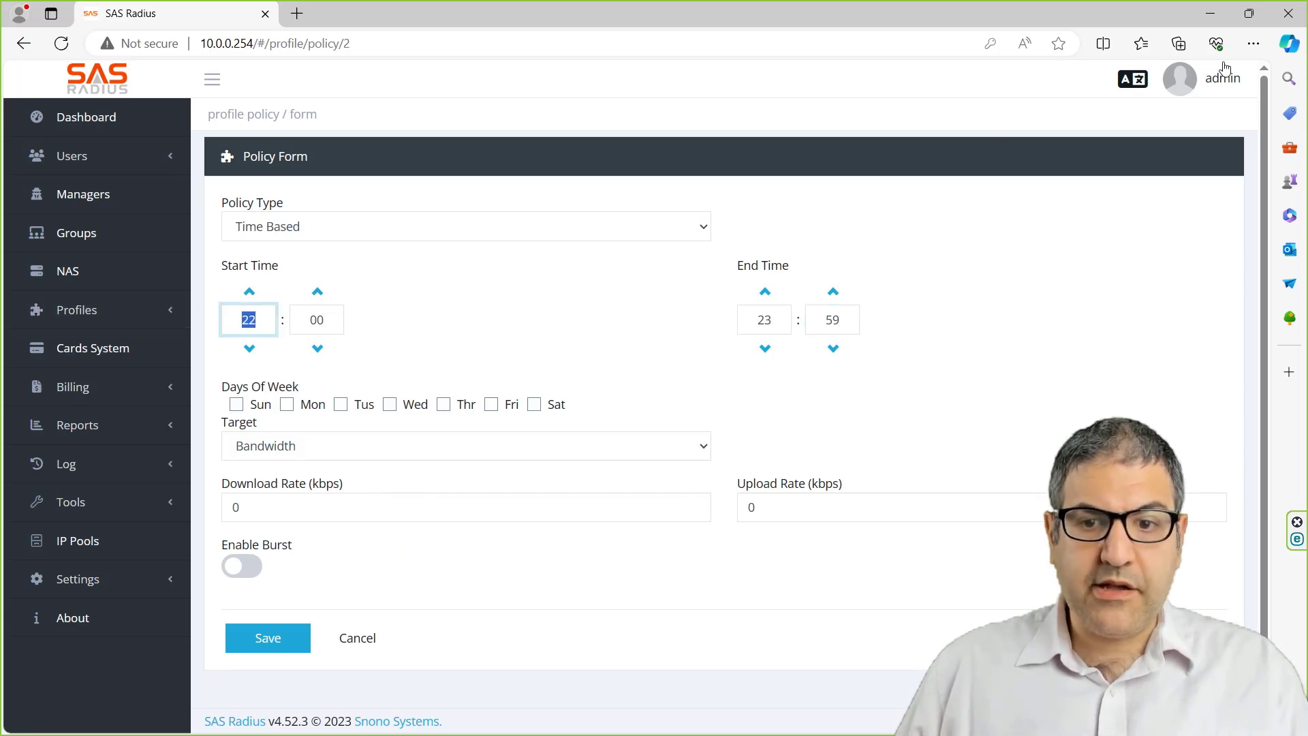
pyautogui.write('00')
pyautogui.press('Tab')
pyautogui.press('Tab')
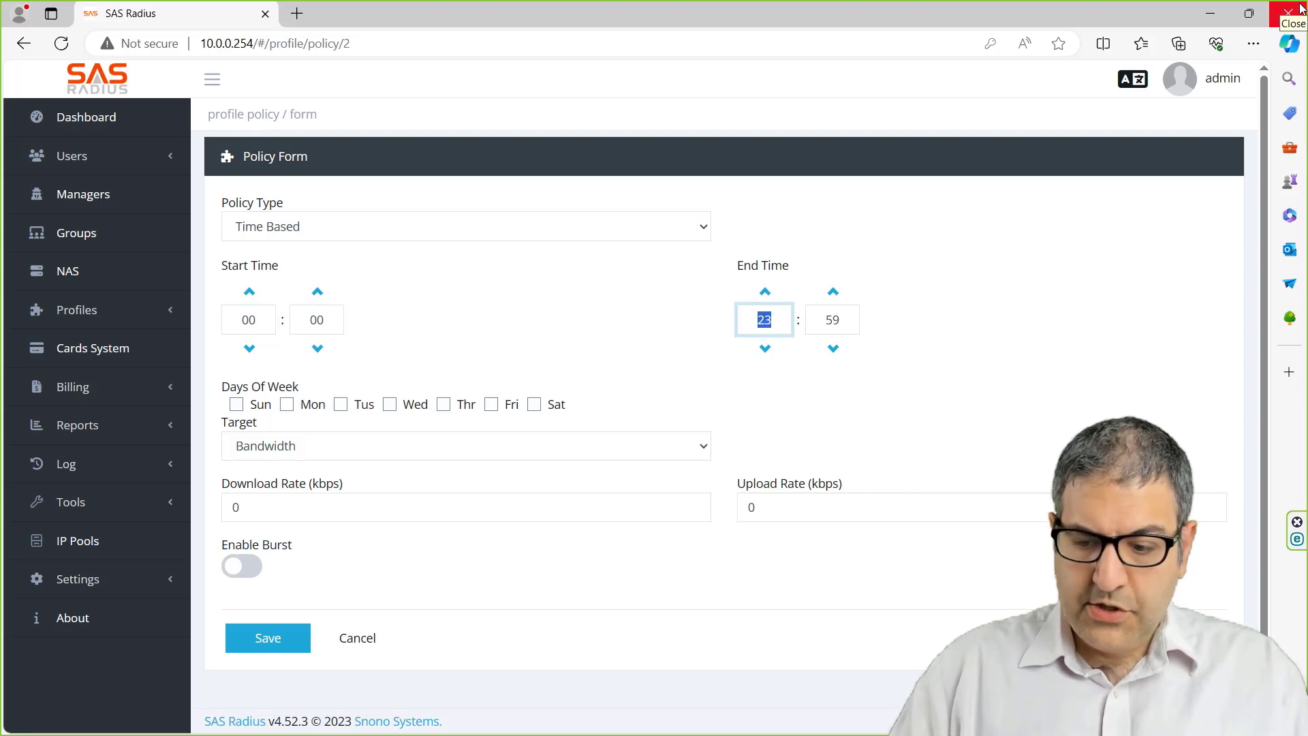
pyautogui.write('06')
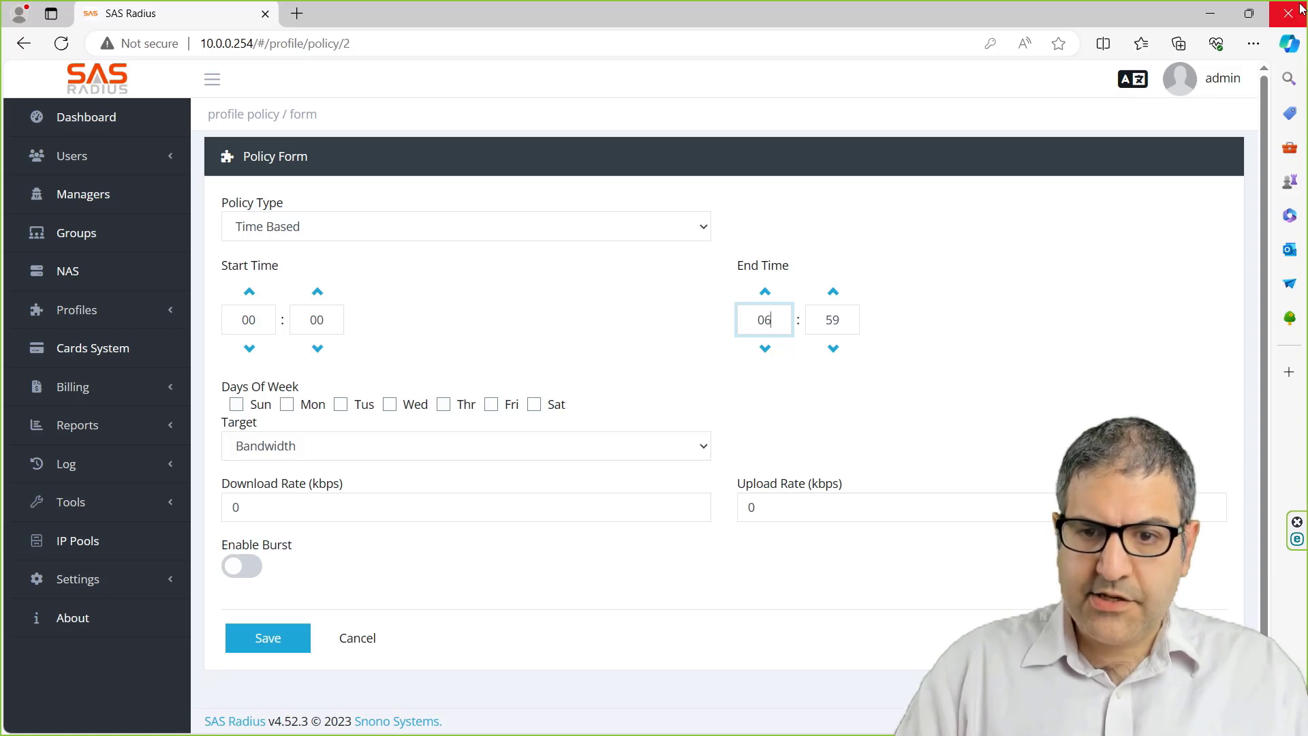
pyautogui.press('Tab')
pyautogui.write('0')
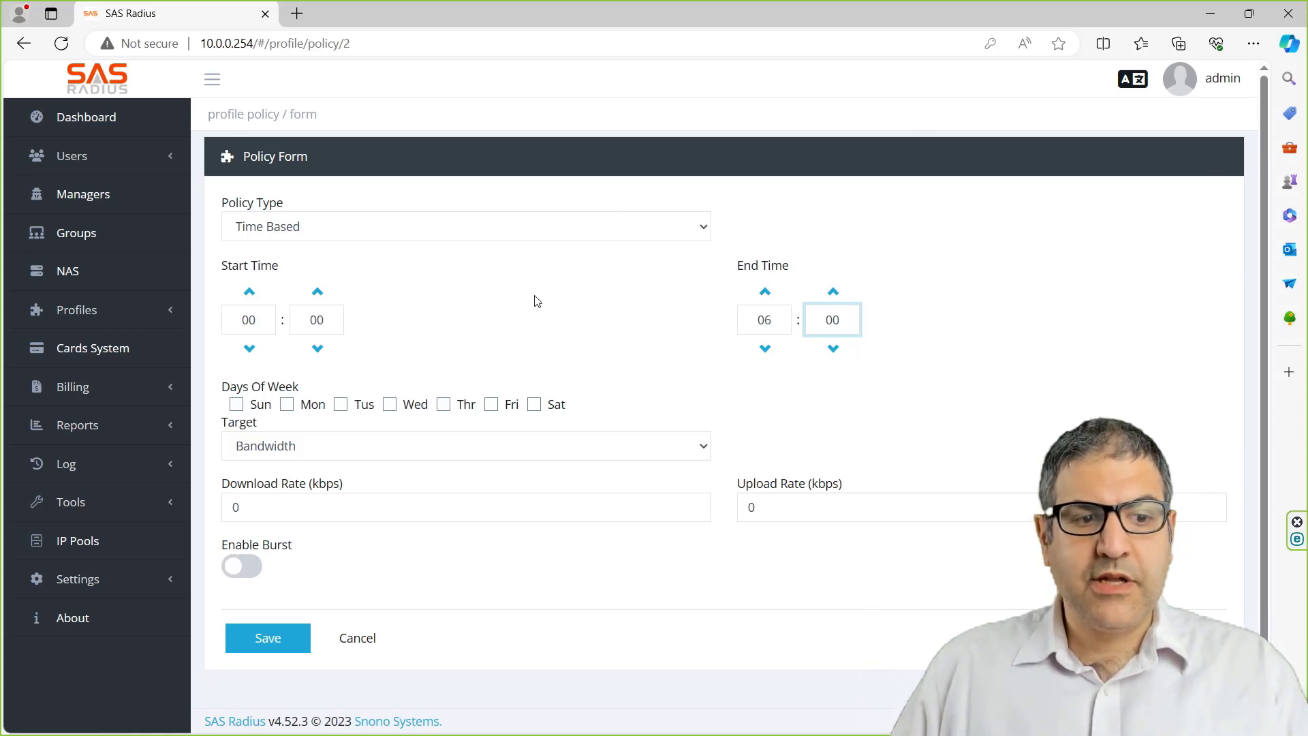
# - Go to Tools > System Services and restart the Policy Manager service
pyautogui.click(108, 504)
pyautogui.scroll(-3, 109, 493)
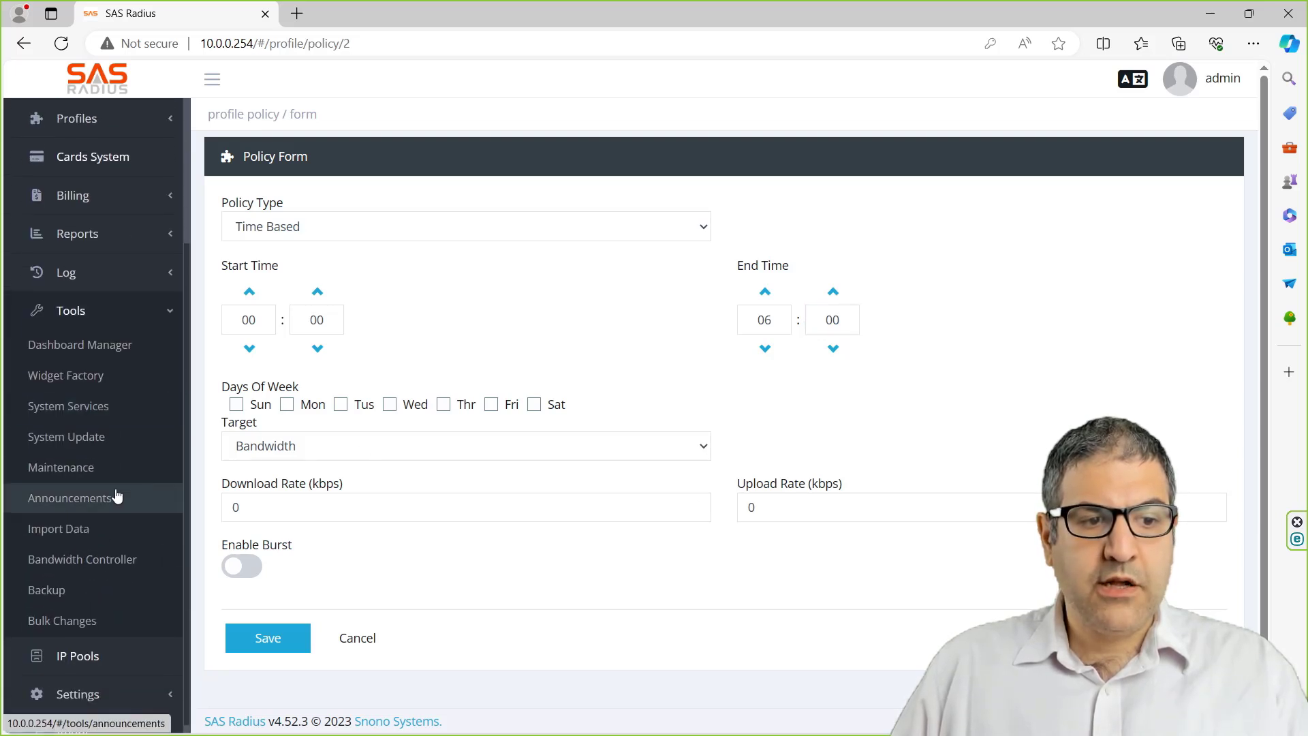
pyautogui.click(95, 414)
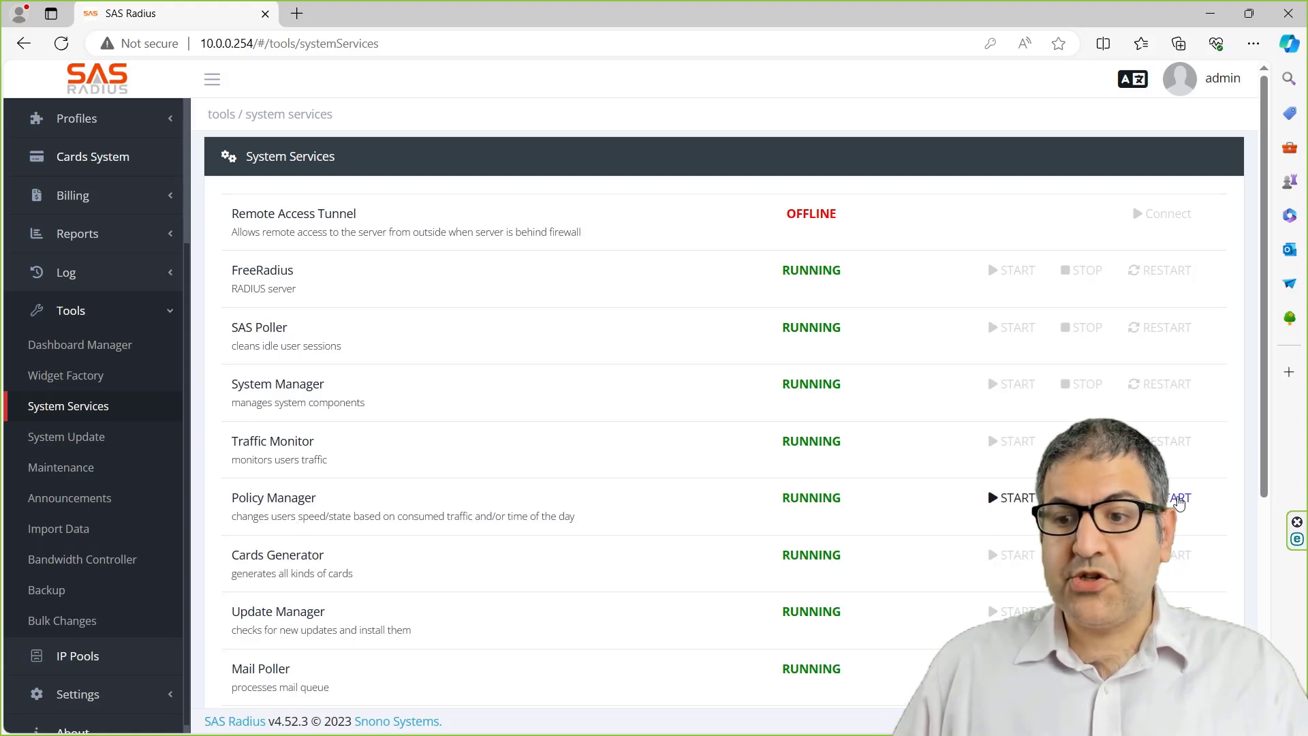
pyautogui.click(1173, 502)
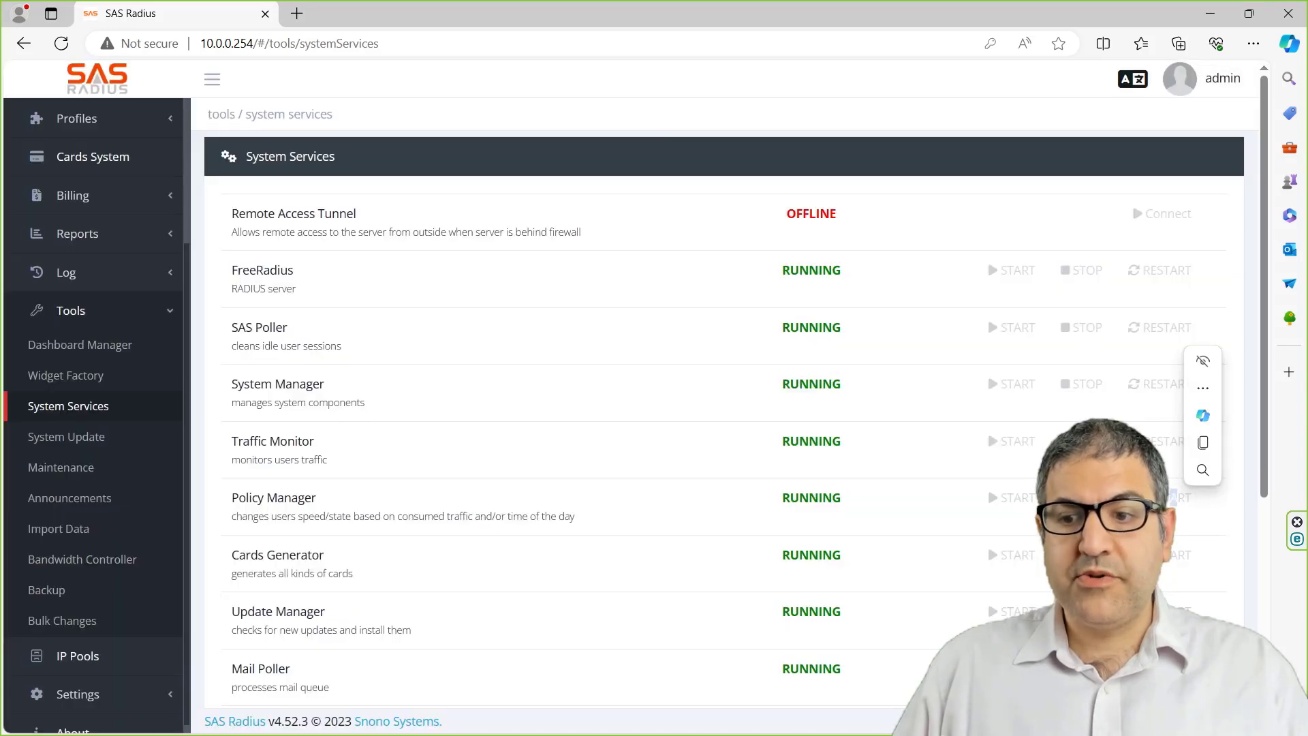